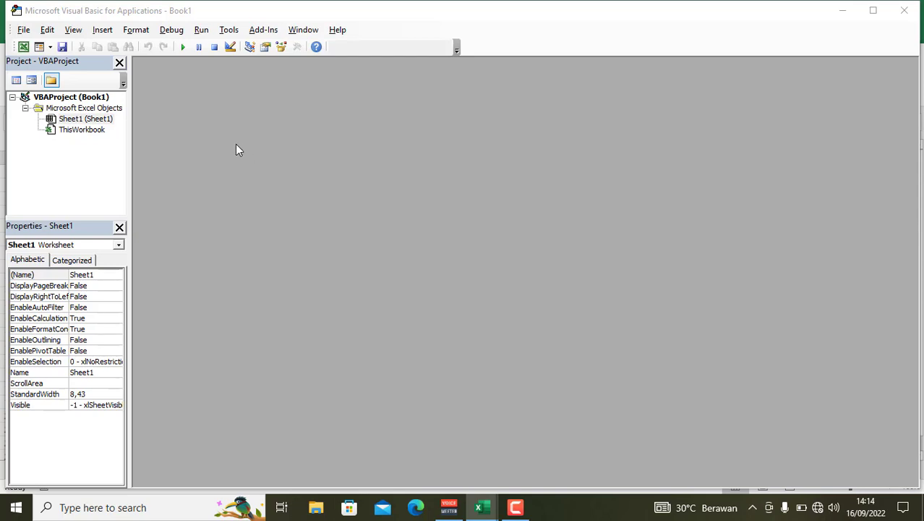
Insert a new blank UserForm1 and enlarge it to a height of 307,5.
{"action": "left_click", "coordinate": [50, 48]}
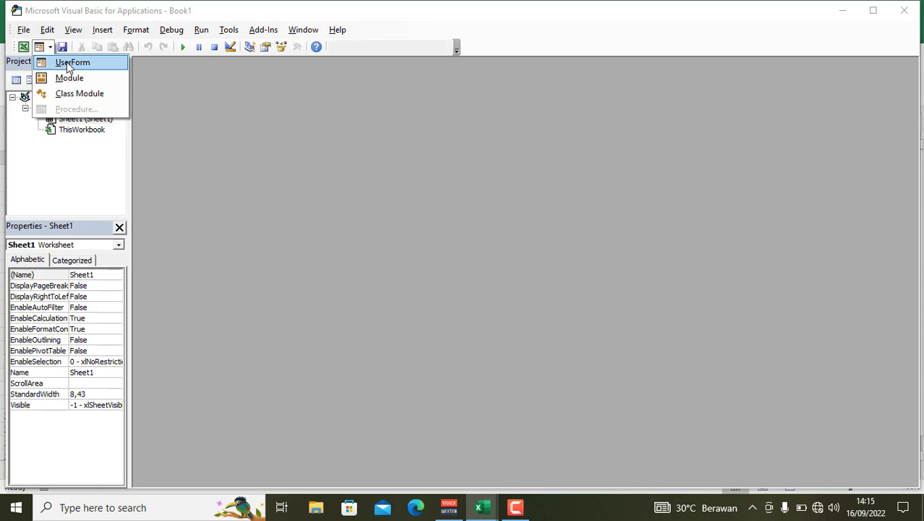
{"action": "left_click", "coordinate": [71, 63]}
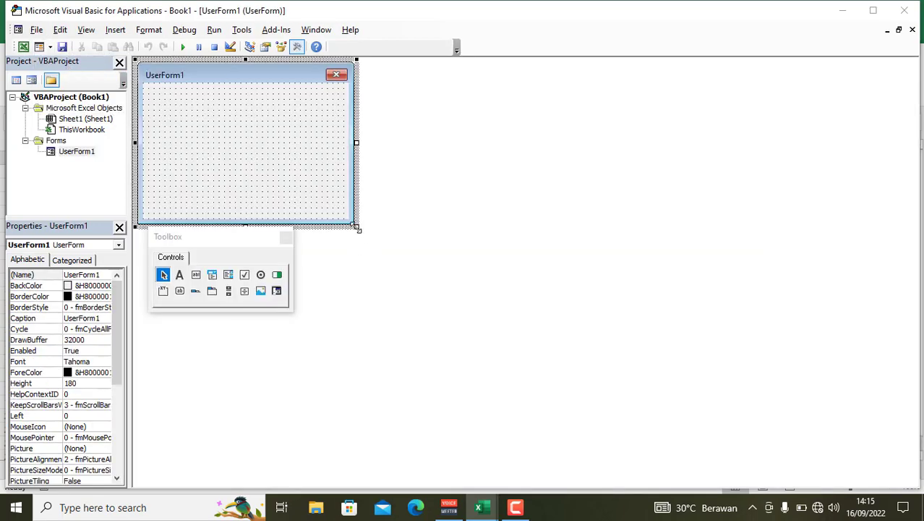
{"action": "left_click_drag", "start_coordinate": [356, 229], "coordinate": [475, 342]}
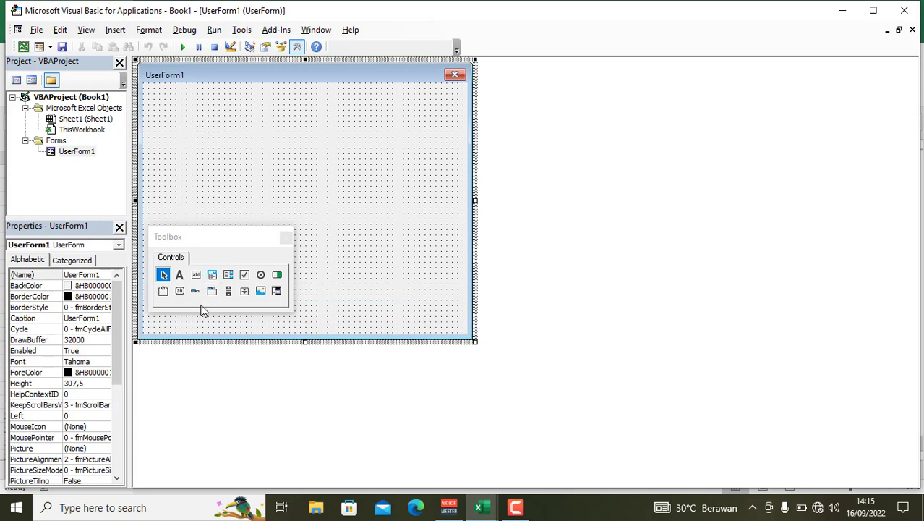
Place an option button near the top of the form, captioned Kawin.
{"action": "left_click", "coordinate": [261, 274]}
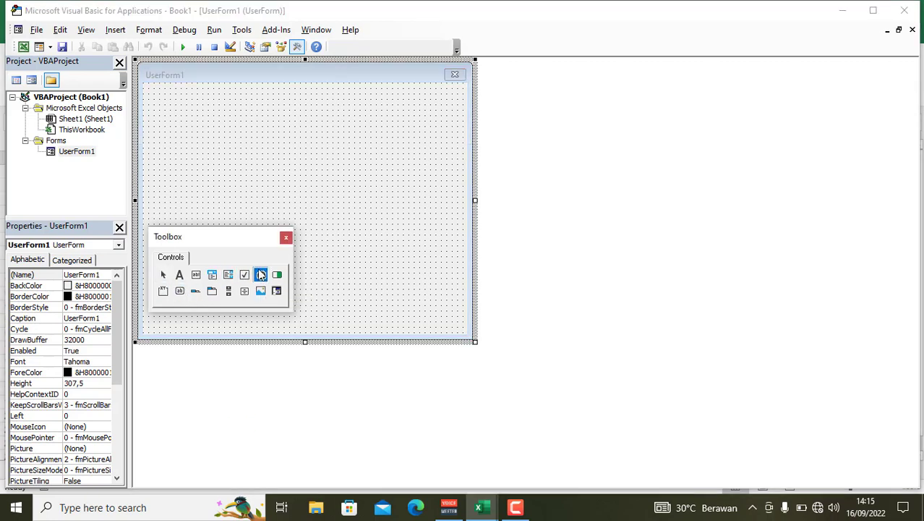
{"action": "left_click", "coordinate": [211, 128]}
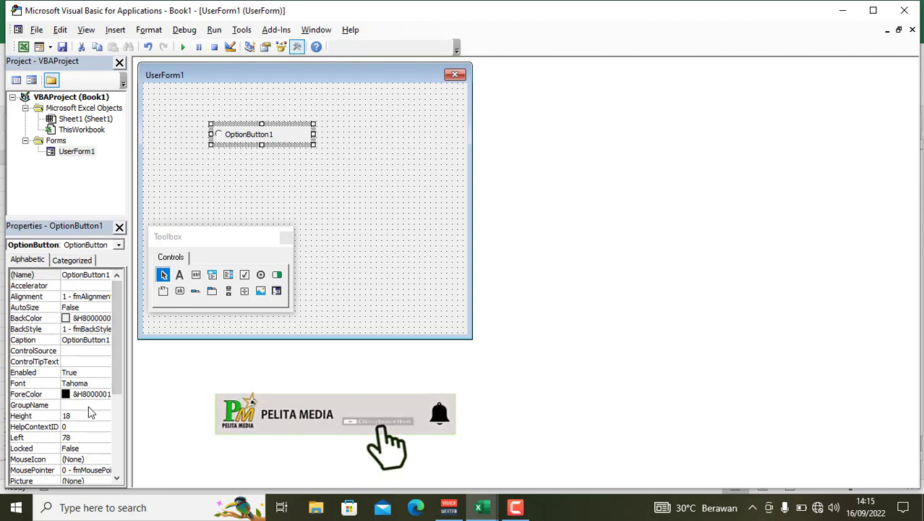
{"action": "left_click", "coordinate": [34, 340]}
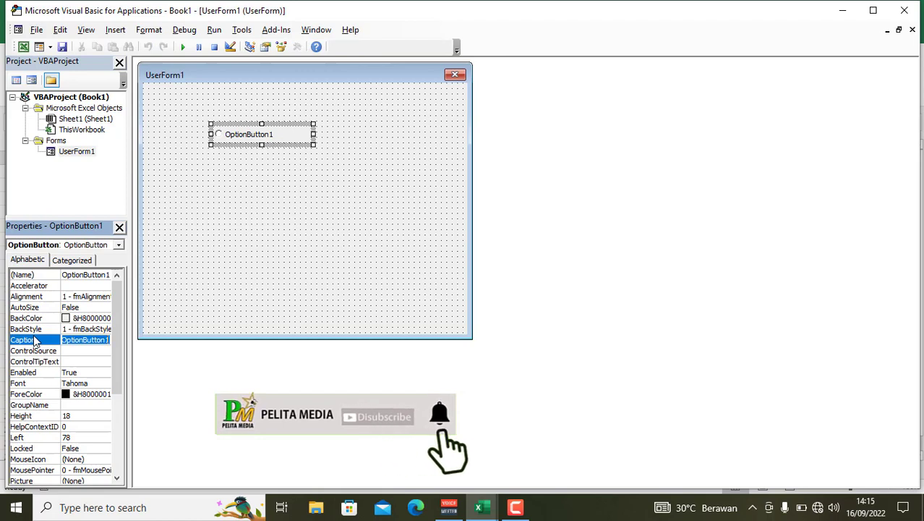
{"action": "type", "text": "Kawin"}
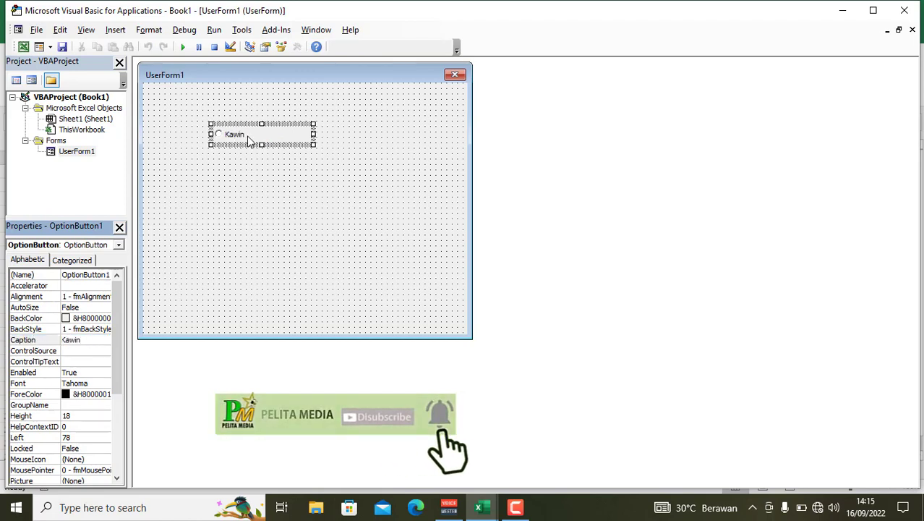
Copy the Kawin option button for reuse.
{"action": "left_click", "coordinate": [213, 186]}
{"action": "left_click", "coordinate": [248, 136]}
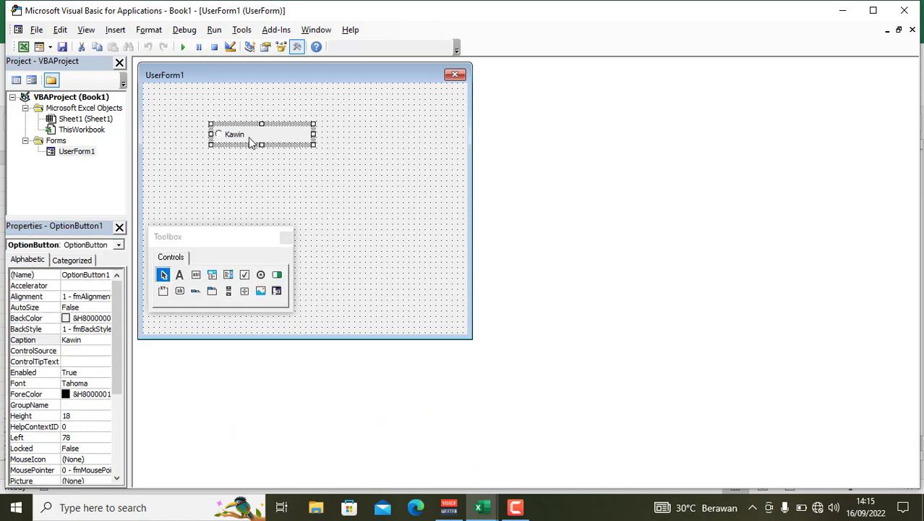
{"action": "right_click", "coordinate": [251, 140]}
{"action": "left_click", "coordinate": [281, 169]}
Paste a copy of the Kawin option button and move it just below Kawin.
{"action": "right_click", "coordinate": [257, 177]}
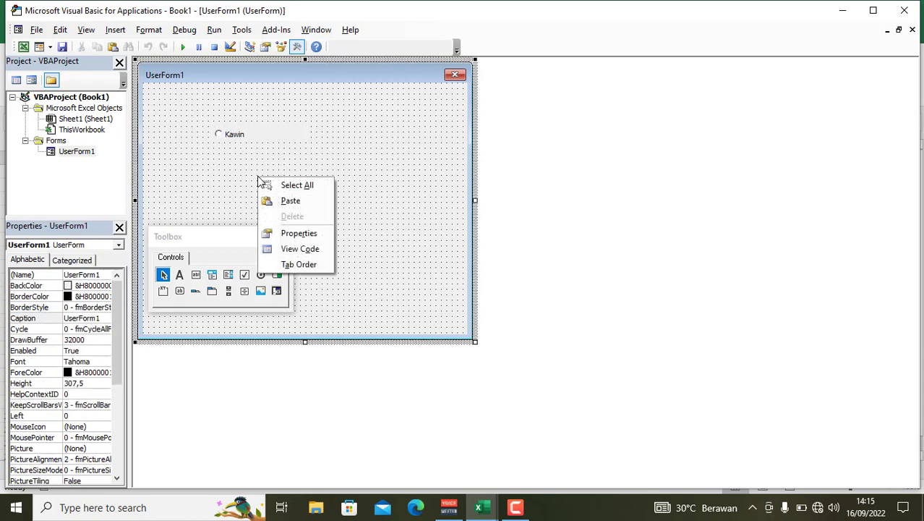
{"action": "left_click", "coordinate": [287, 200]}
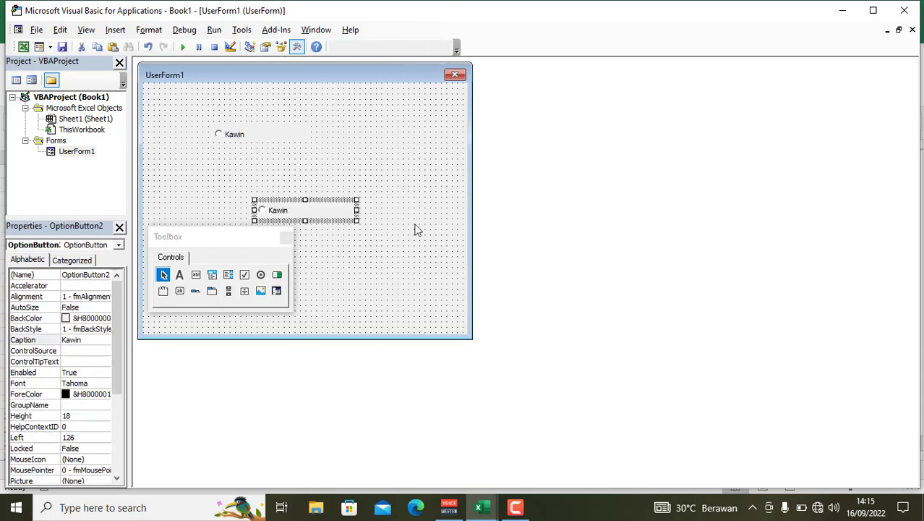
{"action": "left_click", "coordinate": [305, 212]}
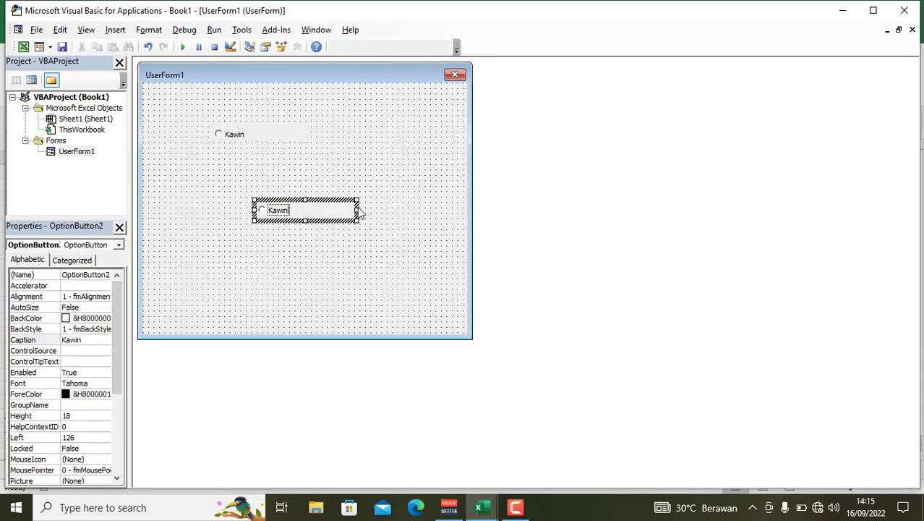
{"action": "left_click", "coordinate": [296, 234]}
{"action": "left_click", "coordinate": [308, 216]}
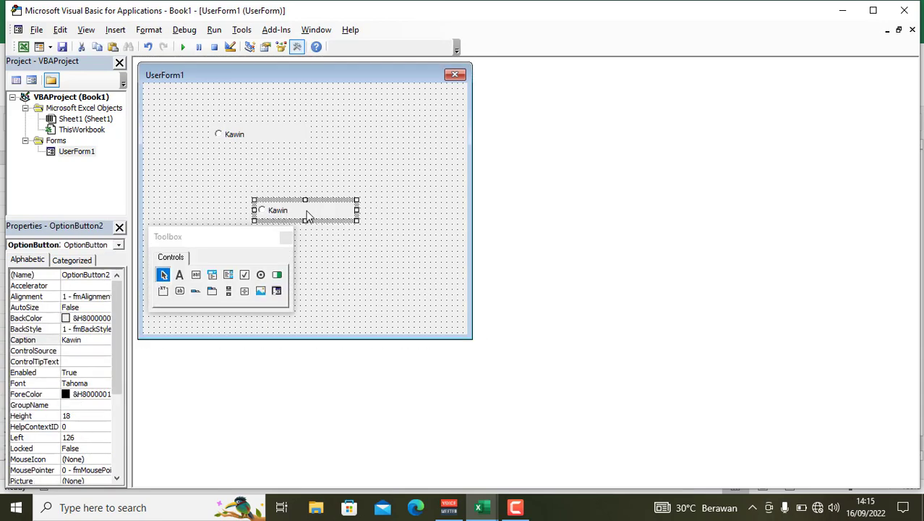
{"action": "mouse_move", "coordinate": [306, 215]}
{"action": "left_mouse_down"}
{"action": "mouse_move", "coordinate": [264, 193]}
{"action": "mouse_move", "coordinate": [264, 163]}
{"action": "left_mouse_up"}
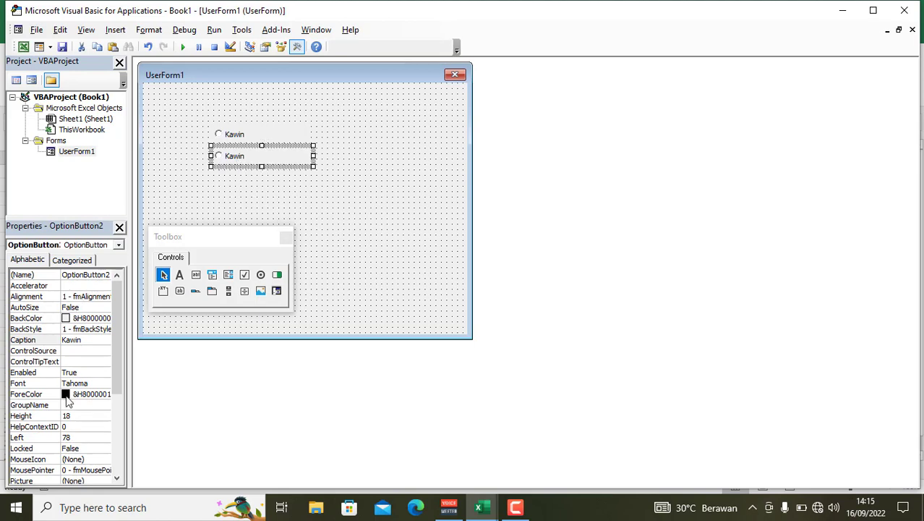
Change the copied option button's caption to Belum Kawin.
{"action": "left_click", "coordinate": [51, 343]}
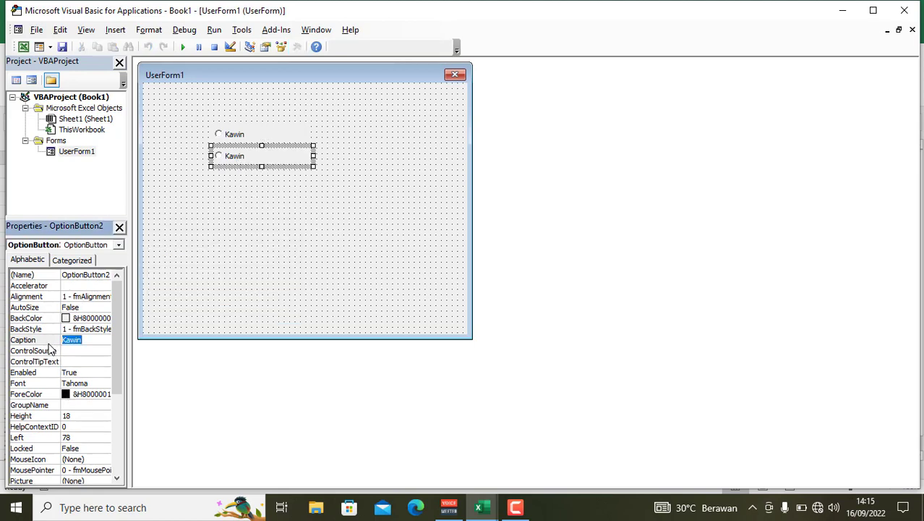
{"action": "type", "text": "Belum K"}
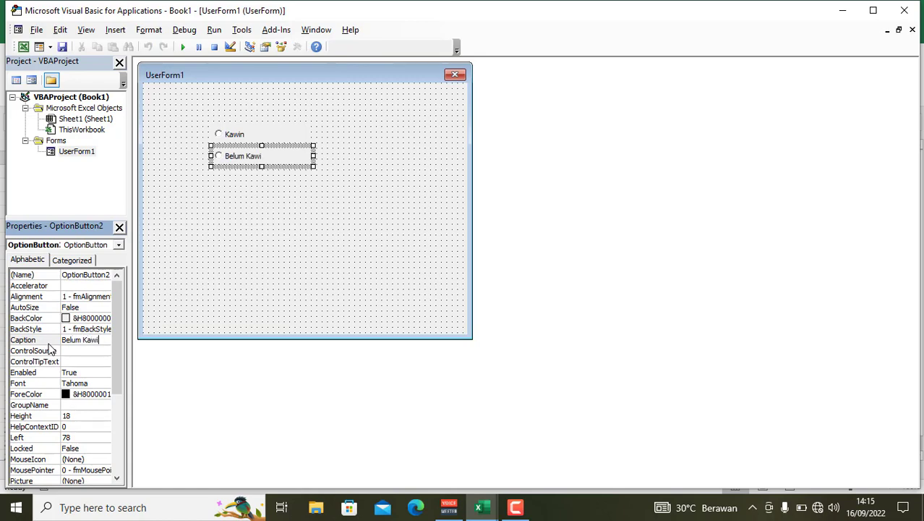
{"action": "left_click", "coordinate": [311, 218]}
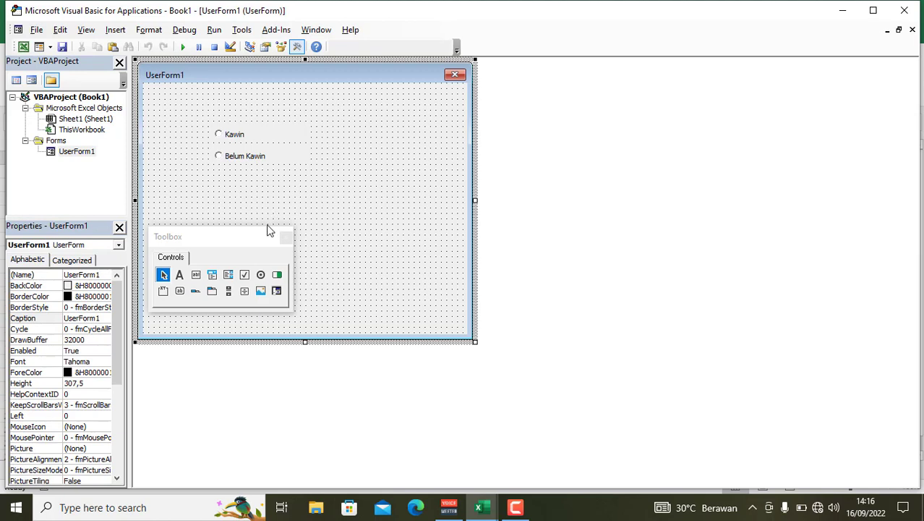
Place a check box below the option buttons, captioned Jus Mangga.
{"action": "left_click", "coordinate": [244, 276]}
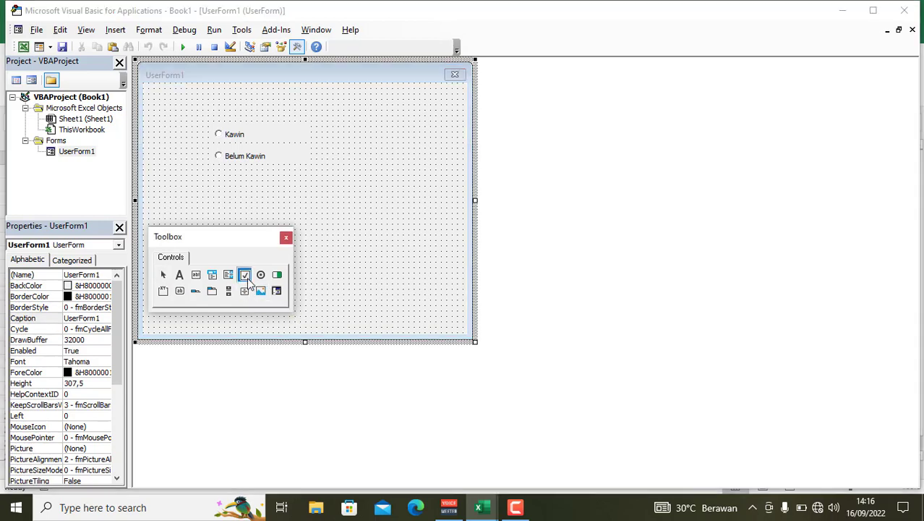
{"action": "left_click", "coordinate": [197, 192]}
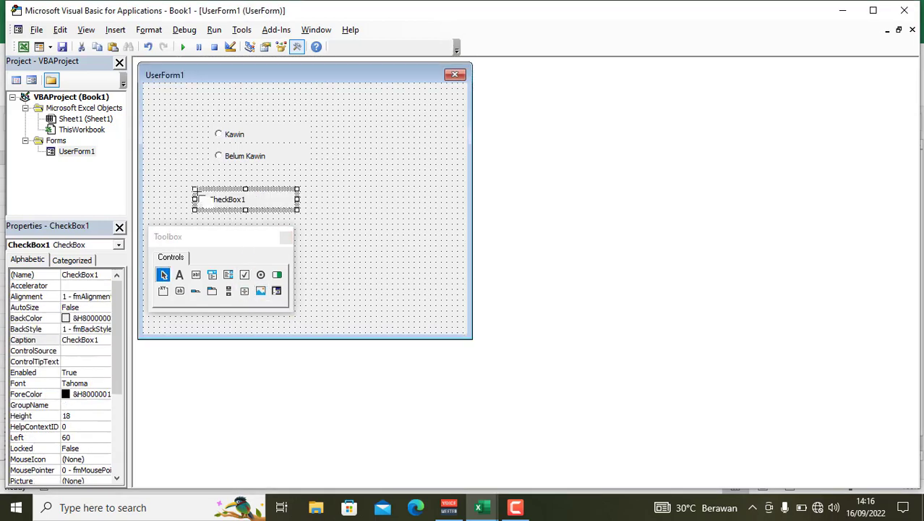
{"action": "left_click_drag", "start_coordinate": [250, 243], "coordinate": [564, 230]}
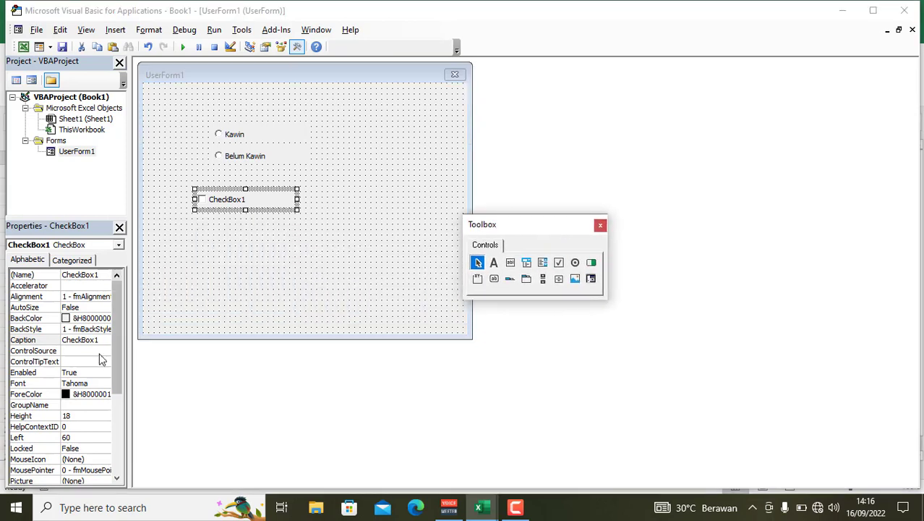
{"action": "left_click", "coordinate": [52, 350]}
{"action": "left_click", "coordinate": [52, 344]}
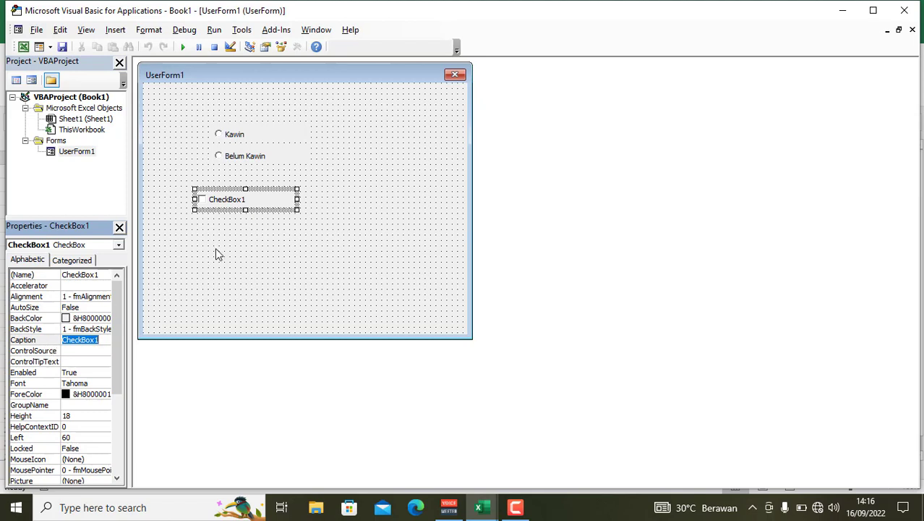
{"action": "type", "text": "Jus "}
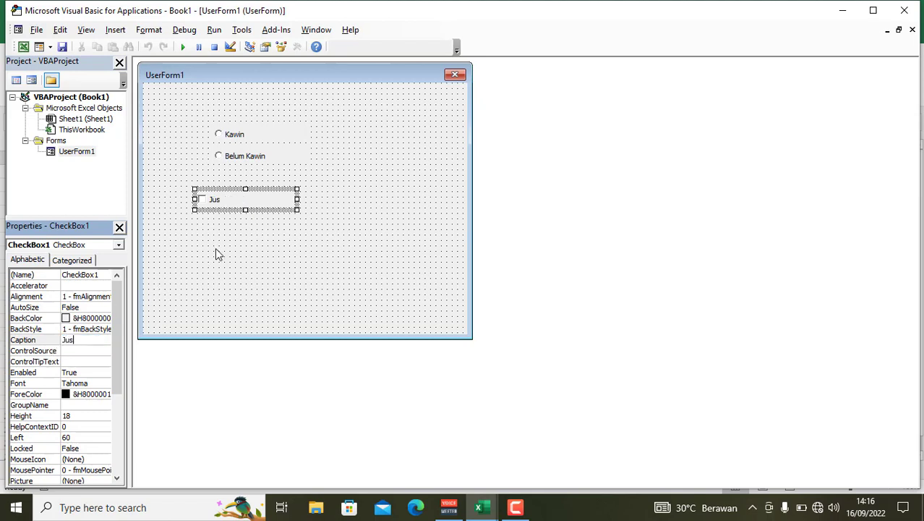
{"action": "type", "text": "Mangga"}
Copy the Jus Mangga check box for reuse.
{"action": "right_click", "coordinate": [217, 207]}
{"action": "left_click", "coordinate": [237, 226]}
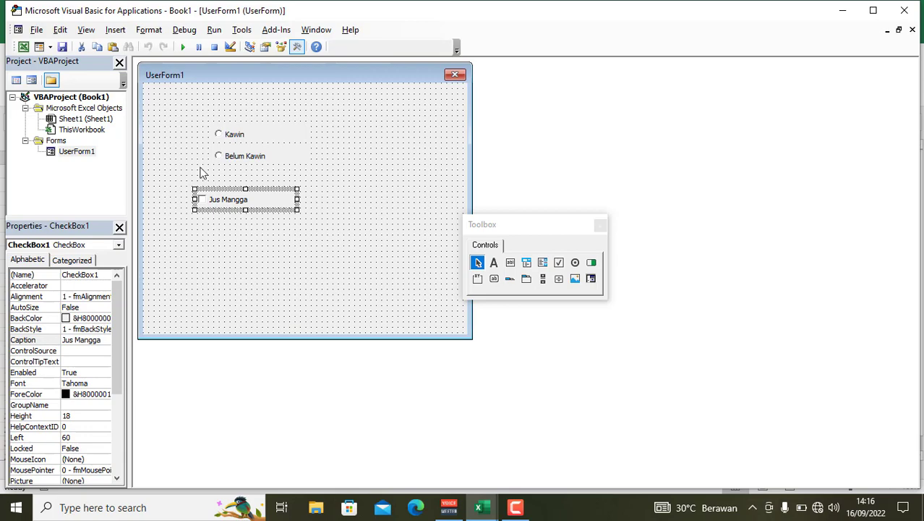
{"action": "right_click", "coordinate": [226, 254]}
Paste three copies of the Jus Mangga check box and spread them below it.
{"action": "left_click", "coordinate": [250, 277]}
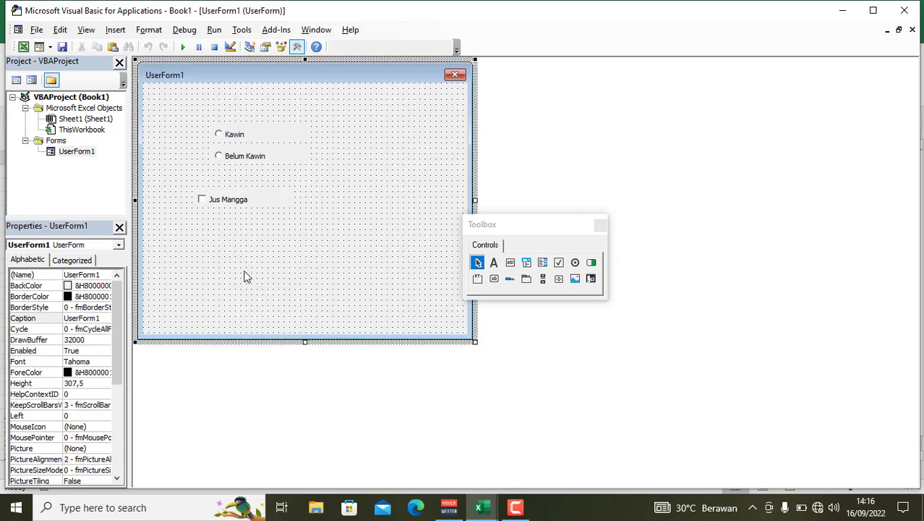
{"action": "right_click", "coordinate": [245, 260]}
{"action": "left_click", "coordinate": [255, 282]}
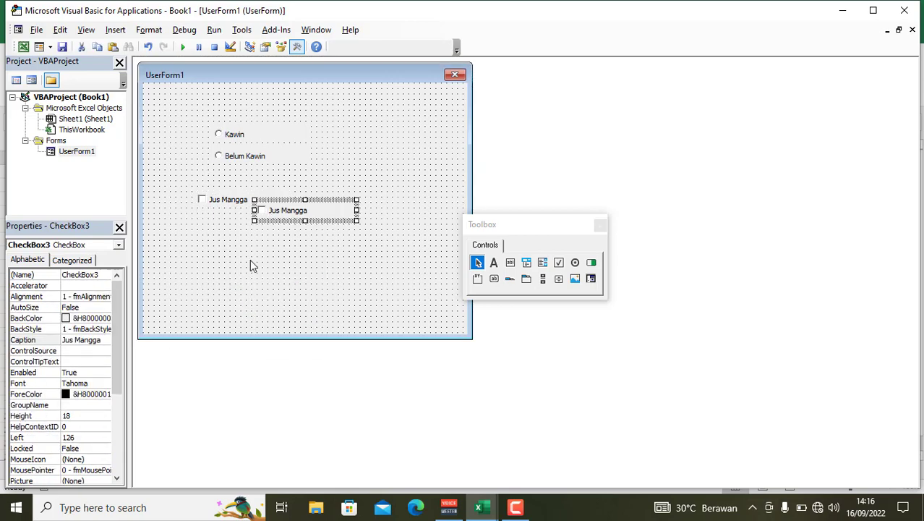
{"action": "right_click", "coordinate": [250, 259]}
{"action": "left_click", "coordinate": [261, 281]}
{"action": "left_click_drag", "start_coordinate": [282, 215], "coordinate": [202, 244]}
{"action": "left_click", "coordinate": [295, 212]}
{"action": "left_click_drag", "start_coordinate": [295, 211], "coordinate": [339, 266]}
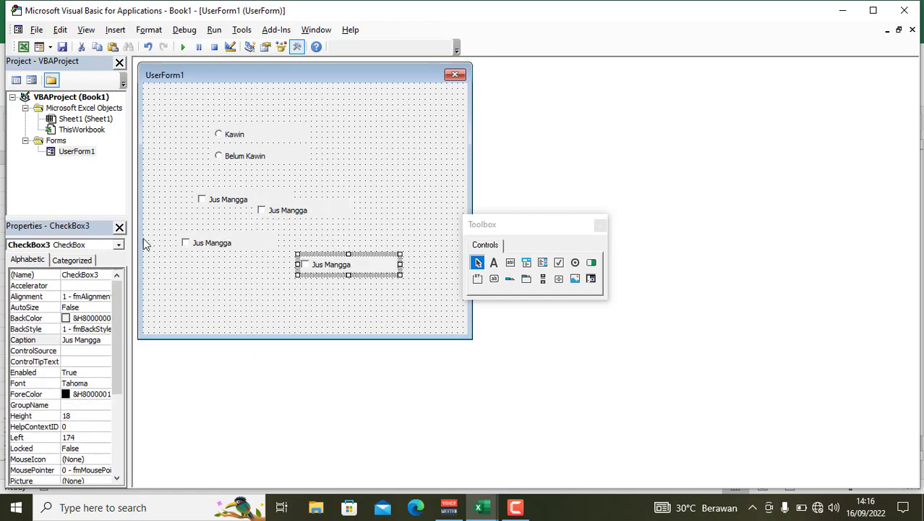
{"action": "left_click_drag", "start_coordinate": [226, 249], "coordinate": [226, 276]}
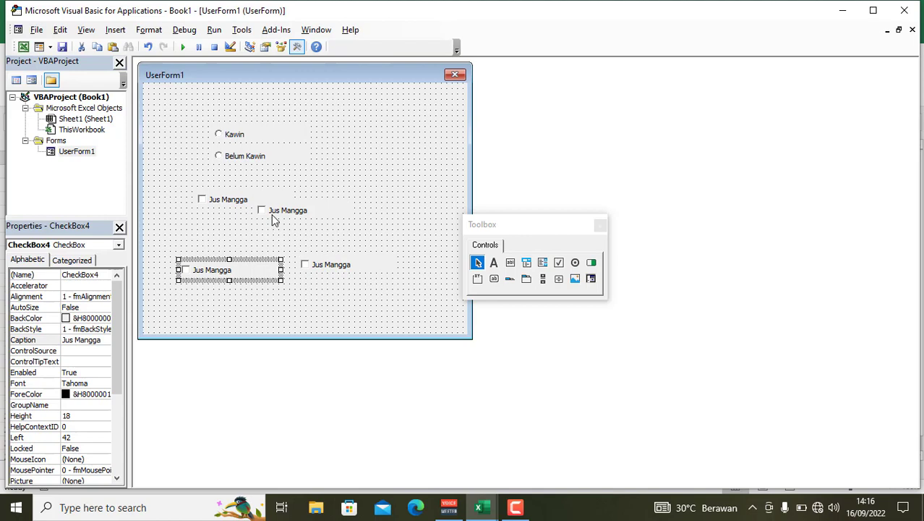
{"action": "left_click_drag", "start_coordinate": [273, 219], "coordinate": [211, 231]}
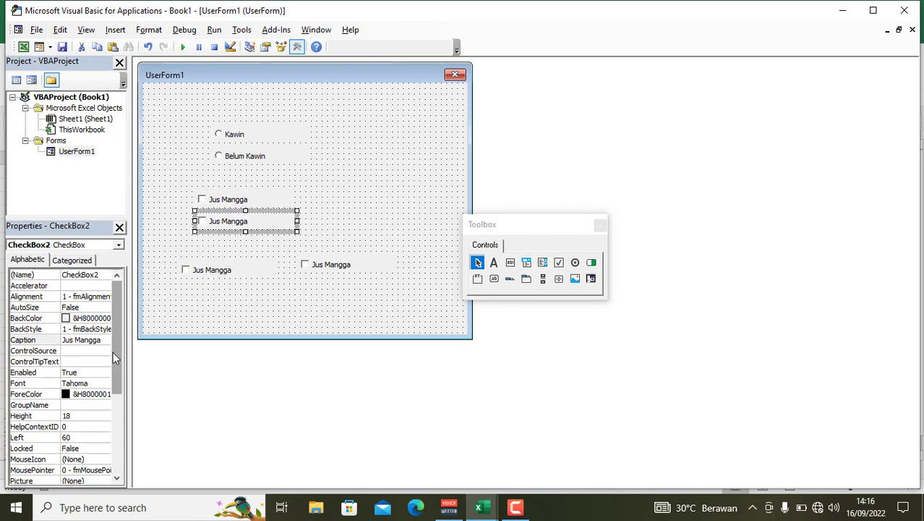
Caption the copies Jus Sirsak and Jus Jeruk, placing Jus Jeruk under Jus Sirsak.
{"action": "scroll", "coordinate": [109, 353], "scroll_direction": "down", "scroll_amount": 2}
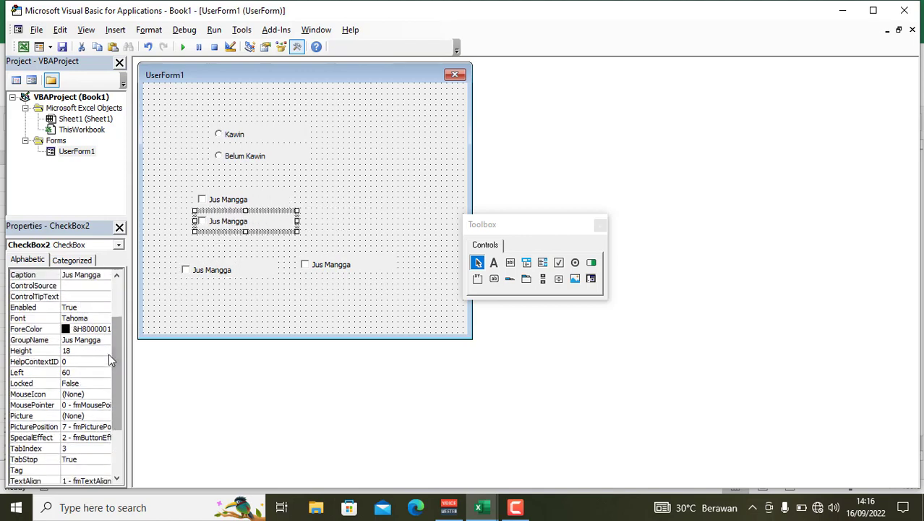
{"action": "left_click", "coordinate": [31, 277]}
{"action": "type", "text": "Ju"}
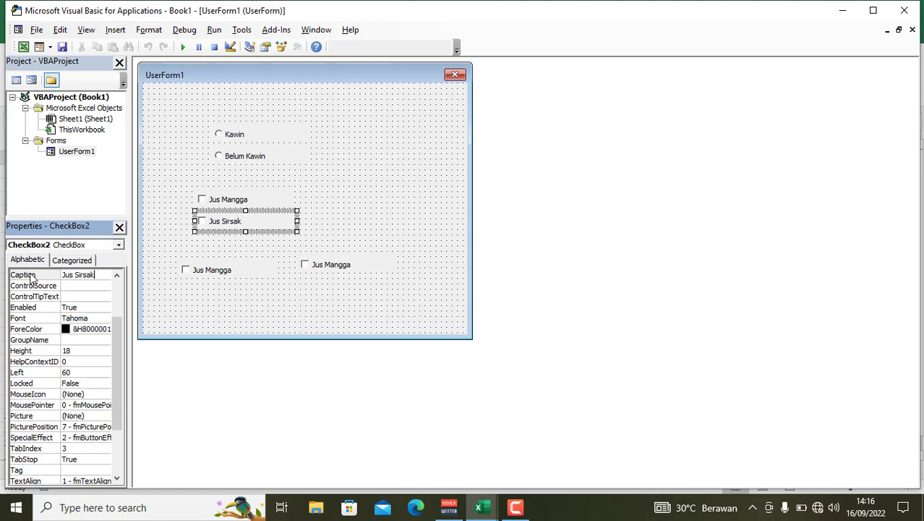
{"action": "left_click", "coordinate": [333, 269]}
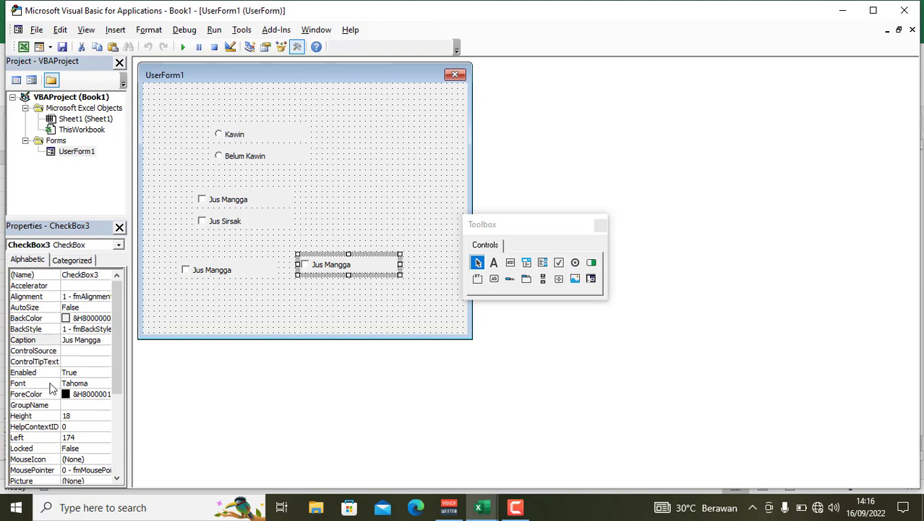
{"action": "left_click", "coordinate": [57, 342]}
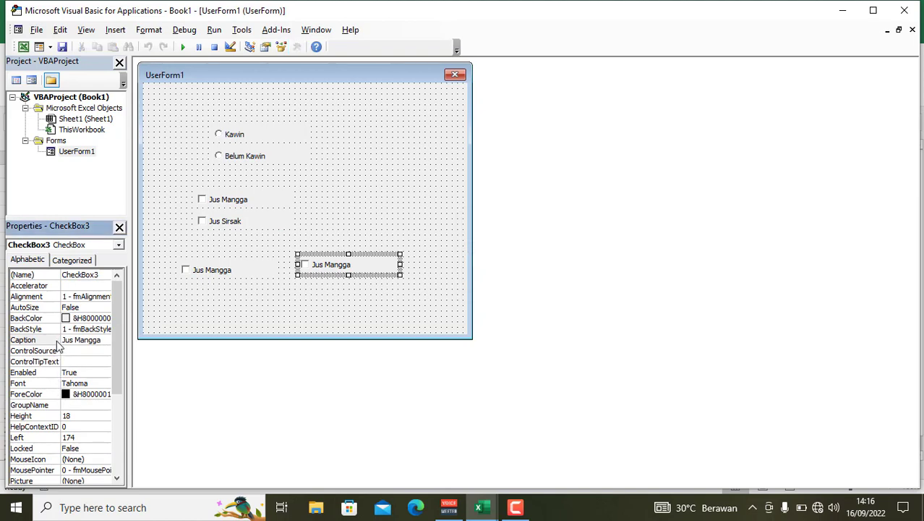
{"action": "type", "text": "Jus Jeruk"}
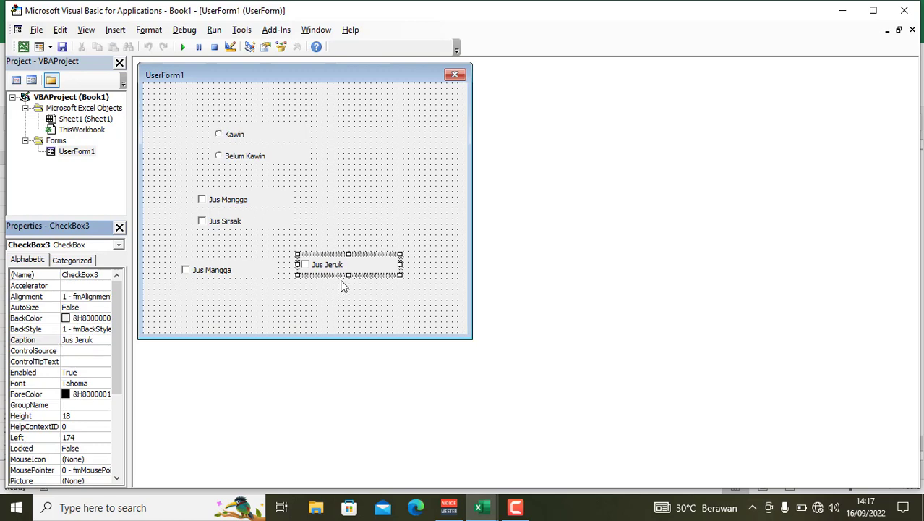
{"action": "left_click_drag", "start_coordinate": [348, 269], "coordinate": [249, 242]}
Move the last copy below Jus Jeruk and caption it Jus Apel.
{"action": "left_click_drag", "start_coordinate": [206, 275], "coordinate": [225, 271]}
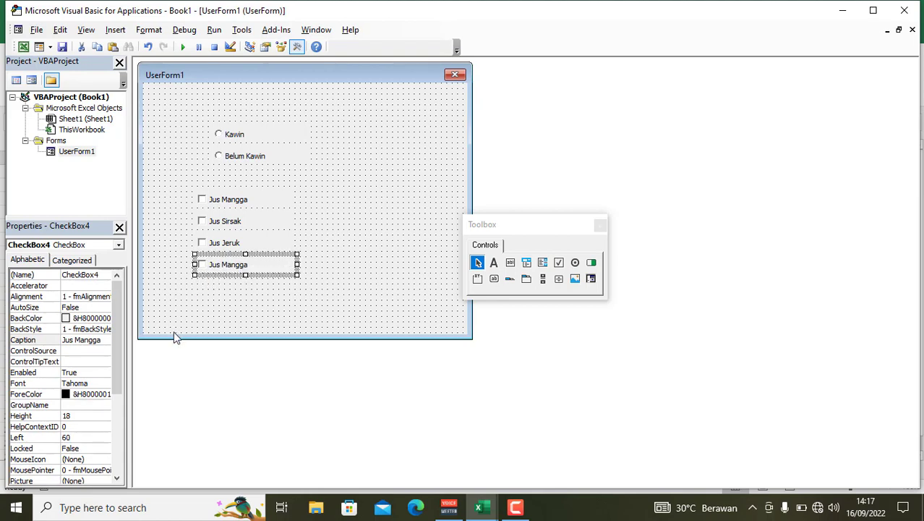
{"action": "left_click", "coordinate": [44, 340]}
{"action": "type", "text": "Jus "}
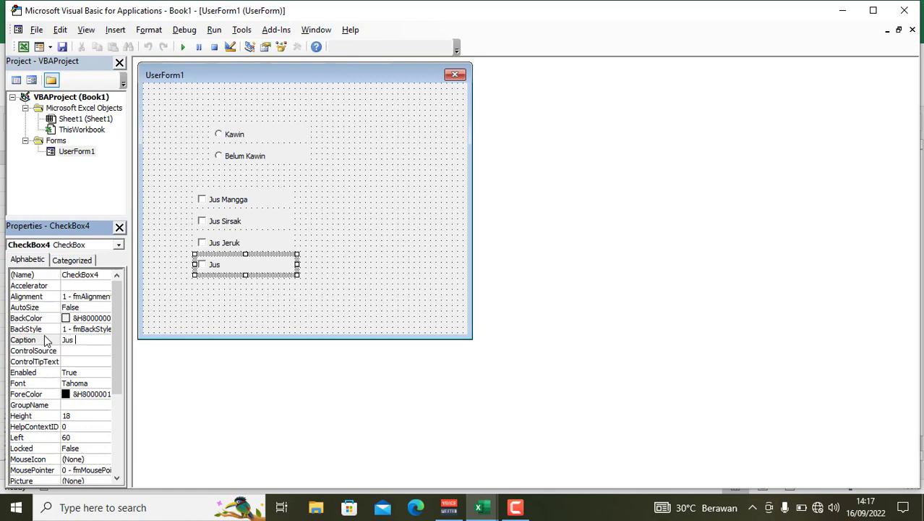
{"action": "type", "text": "Apel"}
{"action": "left_click", "coordinate": [416, 177]}
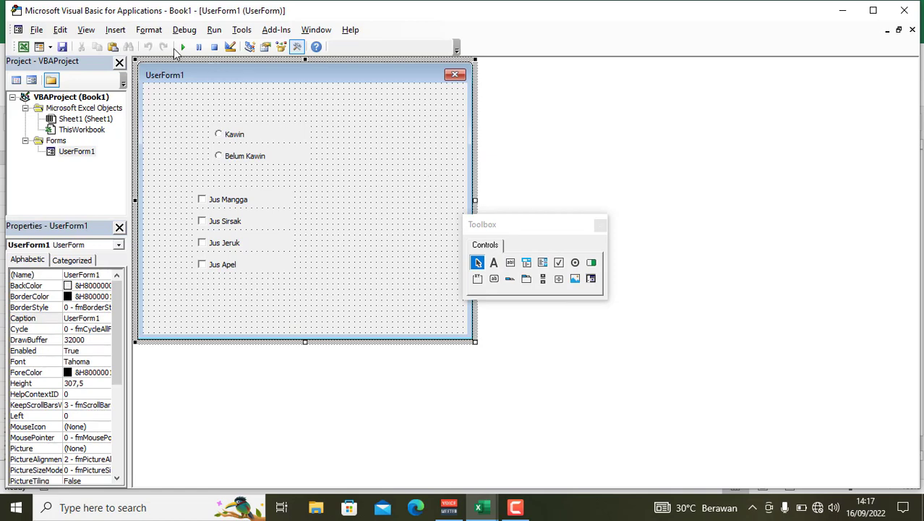
{"action": "left_click", "coordinate": [183, 46]}
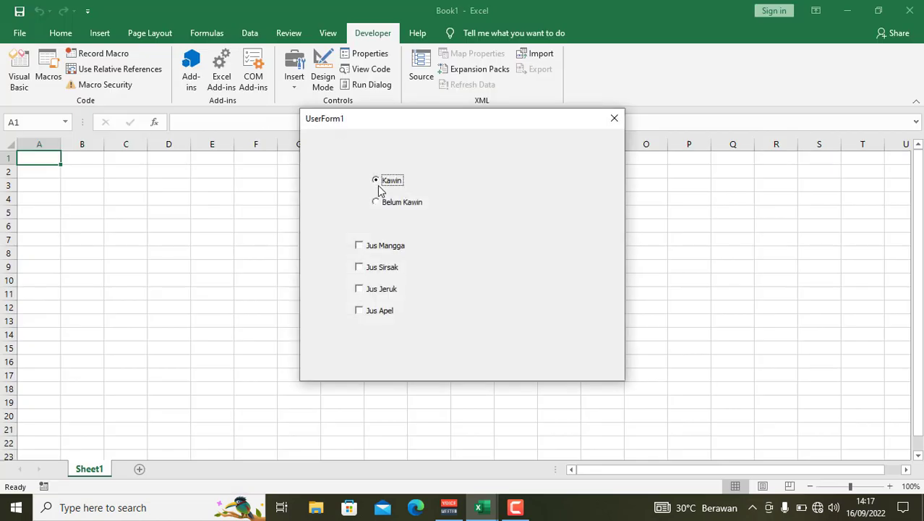
{"action": "left_click", "coordinate": [378, 204]}
{"action": "left_click", "coordinate": [381, 181]}
{"action": "left_click", "coordinate": [378, 204]}
{"action": "left_click", "coordinate": [377, 181]}
{"action": "left_click", "coordinate": [377, 205]}
{"action": "left_click", "coordinate": [377, 183]}
{"action": "left_click", "coordinate": [377, 205]}
{"action": "left_click", "coordinate": [364, 253]}
{"action": "left_click", "coordinate": [360, 271]}
{"action": "left_click", "coordinate": [361, 287]}
{"action": "left_click", "coordinate": [361, 317]}
{"action": "left_click", "coordinate": [361, 315]}
{"action": "left_click", "coordinate": [359, 291]}
{"action": "left_click", "coordinate": [360, 269]}
{"action": "left_click", "coordinate": [358, 247]}
{"action": "left_click", "coordinate": [615, 119]}
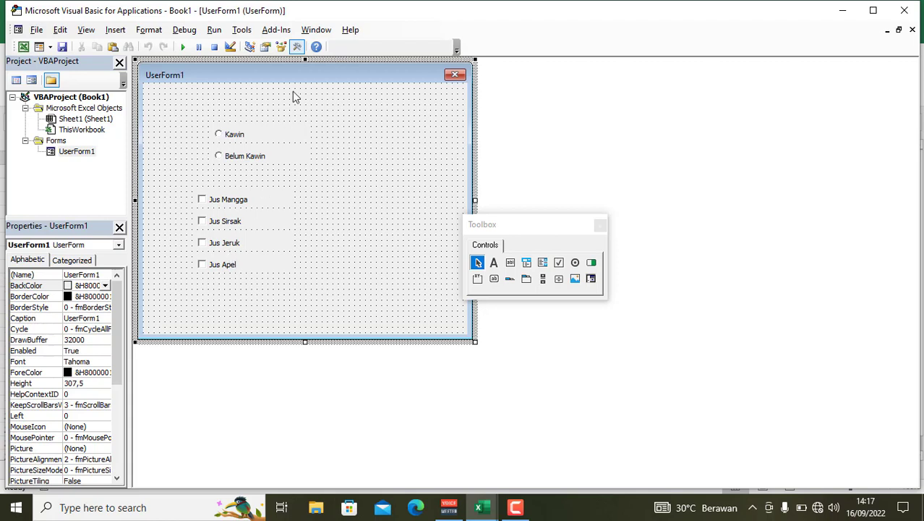
Set the (Name) of the Kawin option to kawin and Belum Kawin option to belum.
{"action": "left_click", "coordinate": [241, 138]}
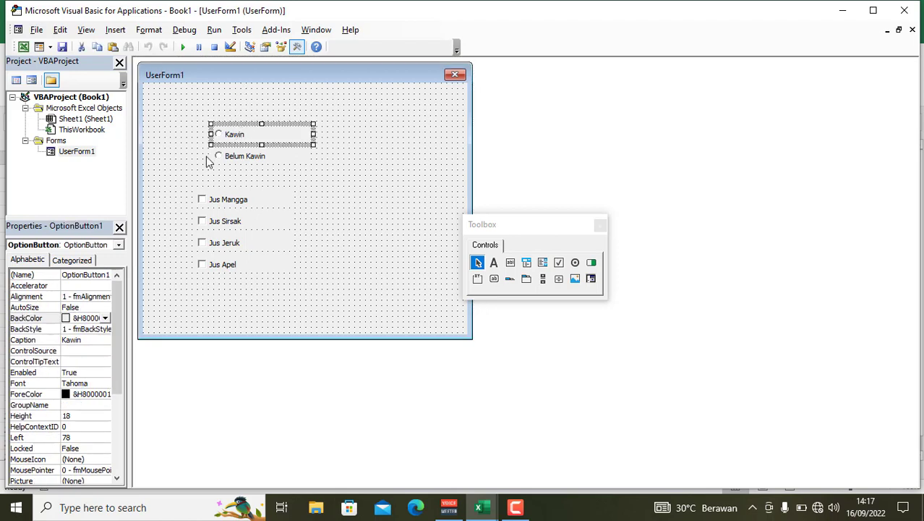
{"action": "left_click", "coordinate": [43, 279]}
{"action": "key", "text": "BackSpace"}
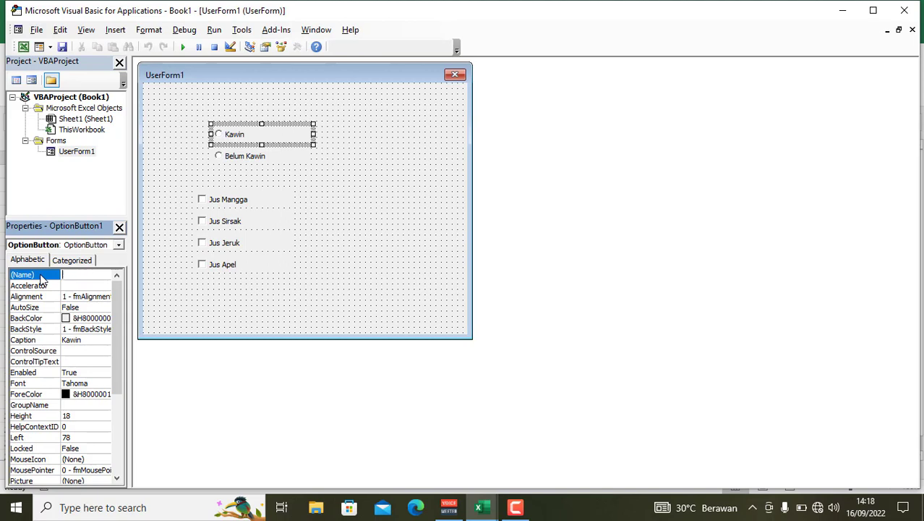
{"action": "type", "text": "kawin"}
{"action": "key", "text": "Return"}
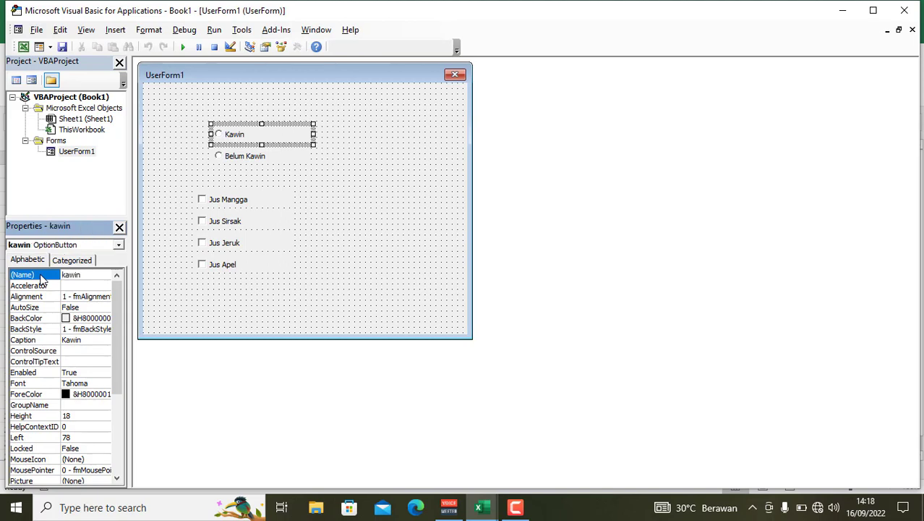
{"action": "left_click", "coordinate": [243, 160]}
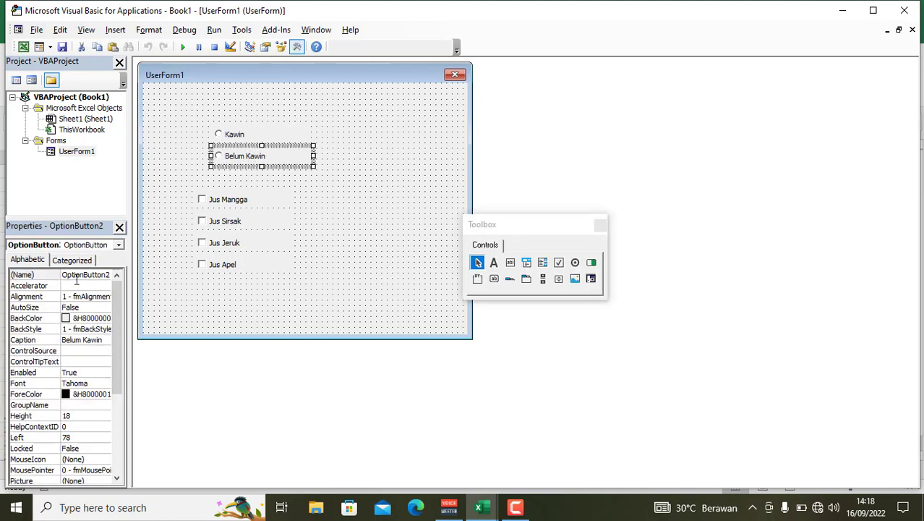
{"action": "left_click", "coordinate": [51, 279]}
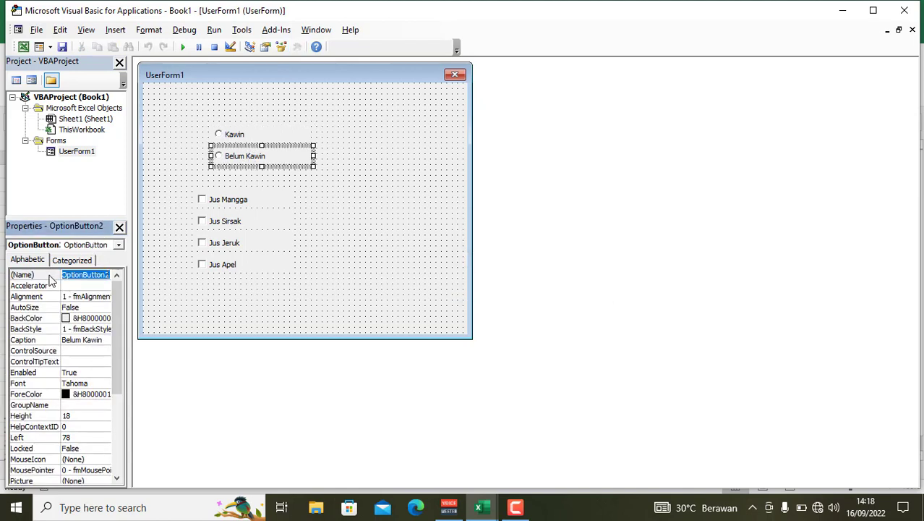
{"action": "type", "text": "belum"}
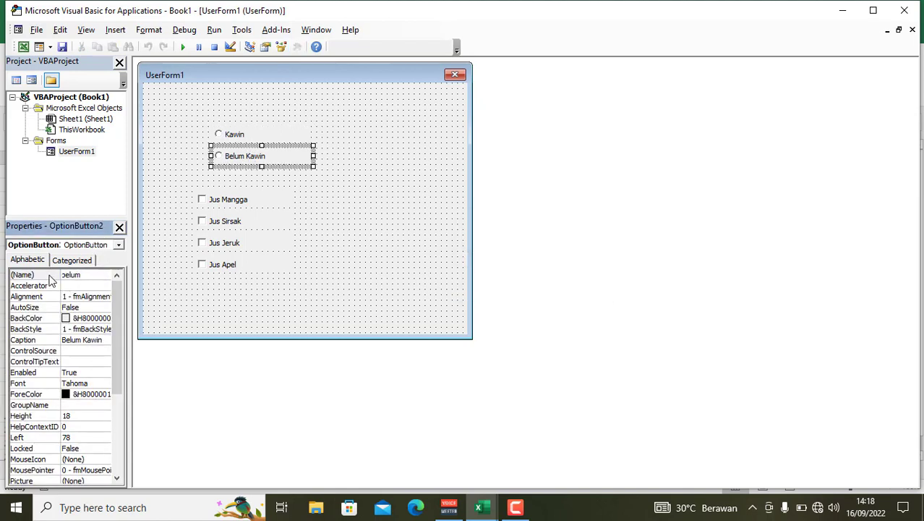
{"action": "key", "text": "Return"}
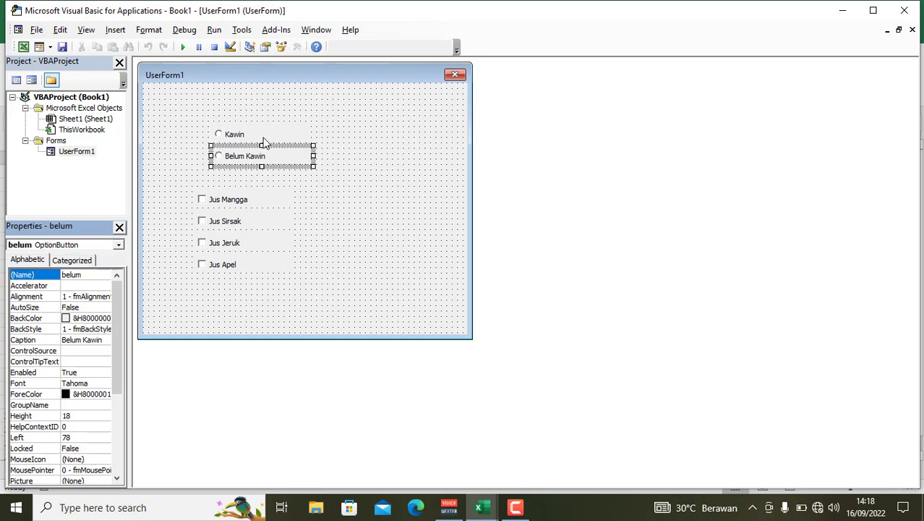
{"action": "left_click", "coordinate": [264, 143]}
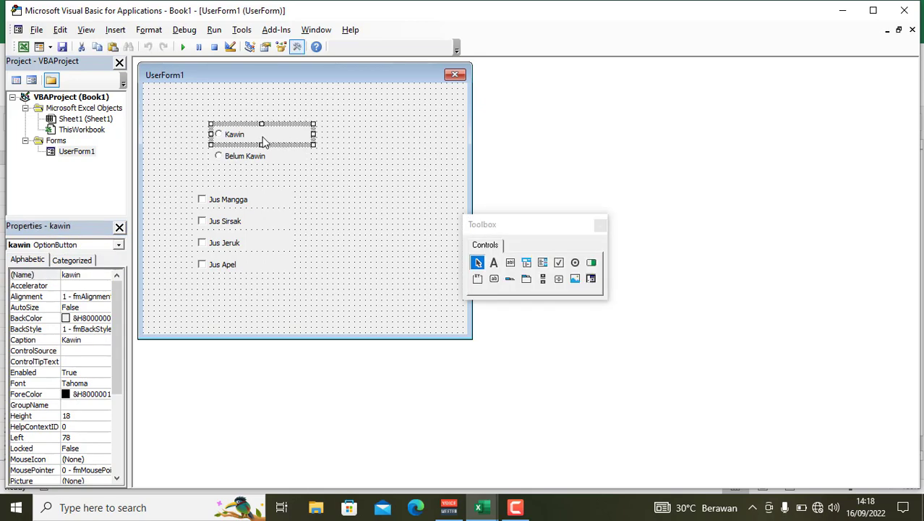
{"action": "left_click", "coordinate": [316, 177]}
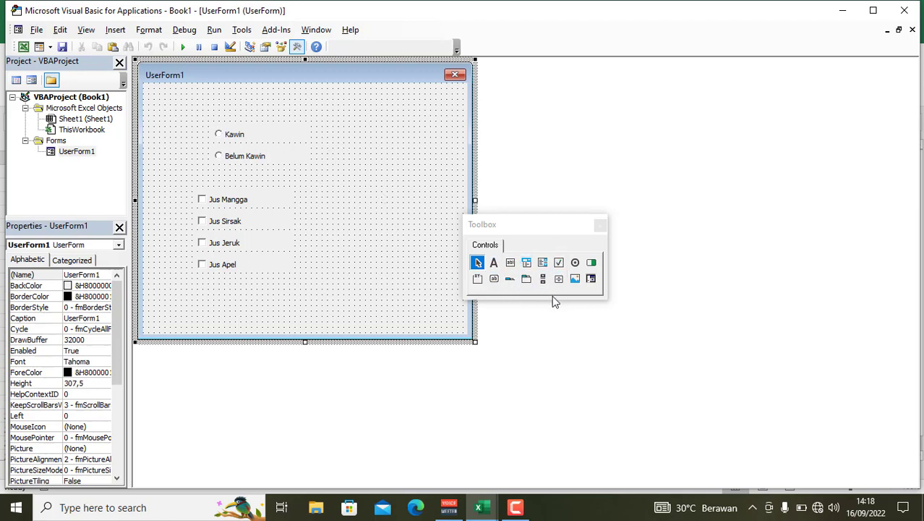
Draw a command button beside the Kawin option and caption it Pilih.
{"action": "left_click", "coordinate": [495, 279]}
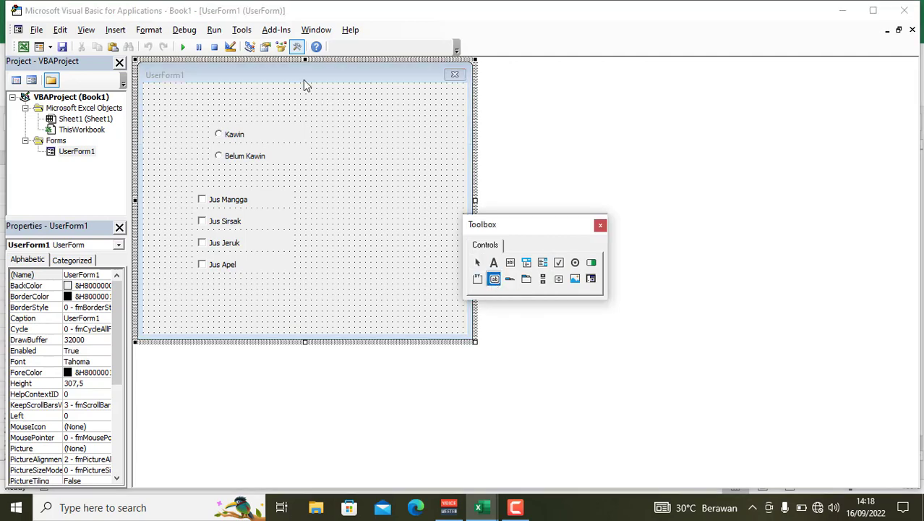
{"action": "mouse_move", "coordinate": [327, 131]}
{"action": "left_mouse_down"}
{"action": "mouse_move", "coordinate": [391, 150]}
{"action": "mouse_move", "coordinate": [311, 149]}
{"action": "mouse_move", "coordinate": [338, 145]}
{"action": "left_mouse_up"}
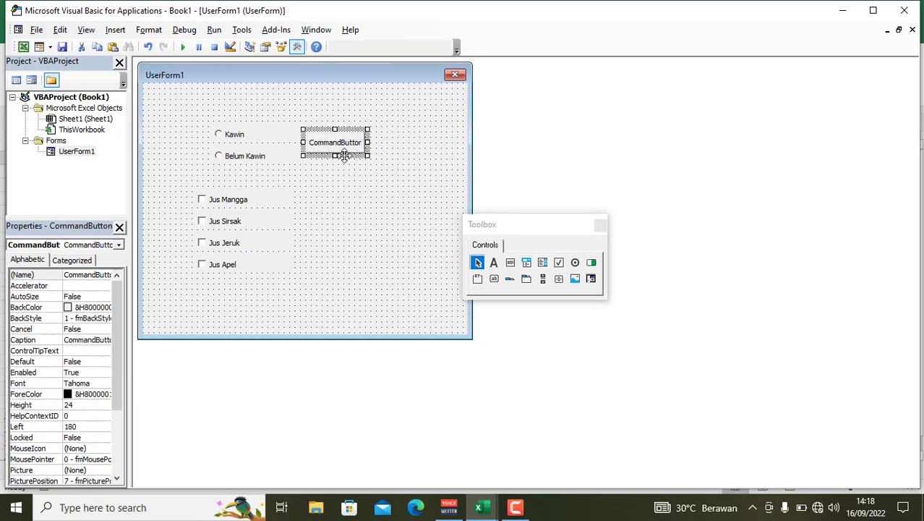
{"action": "left_click", "coordinate": [43, 342]}
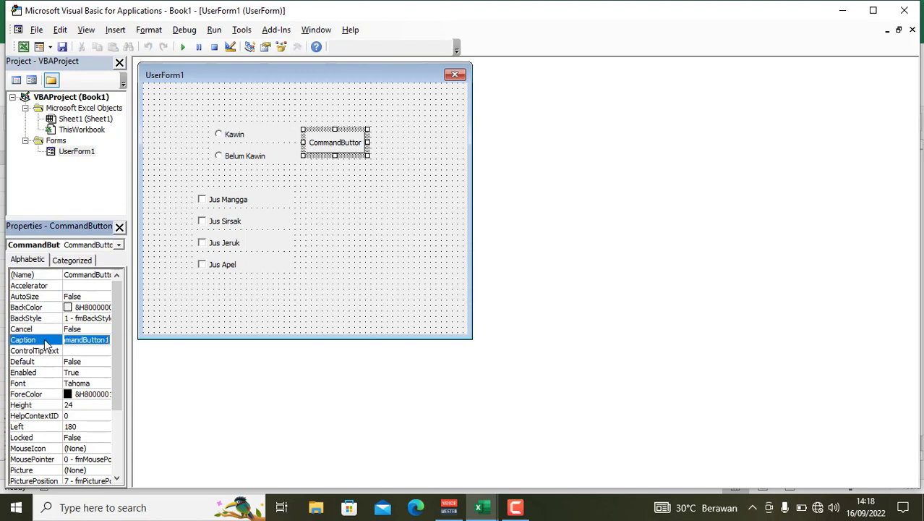
{"action": "type", "text": "Pilih"}
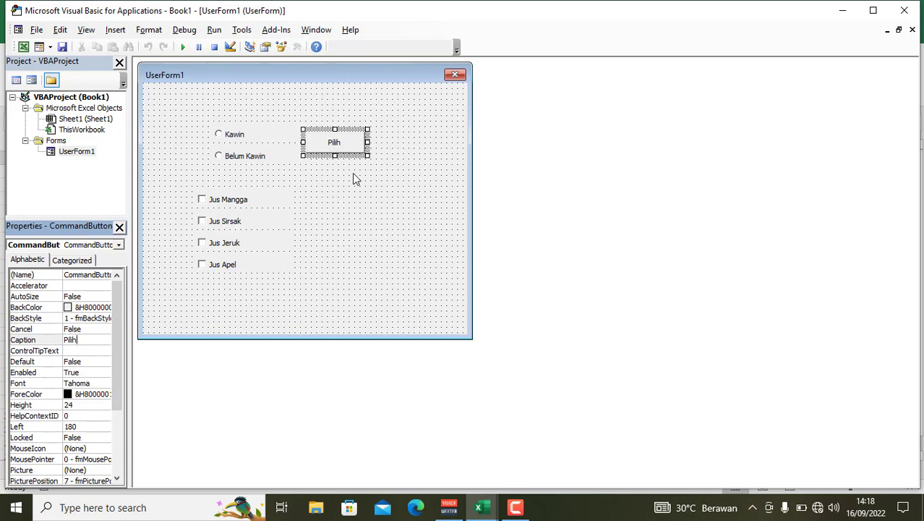
Name the Pilih button cmdpilih.
{"action": "left_click", "coordinate": [400, 153]}
{"action": "left_click", "coordinate": [340, 149]}
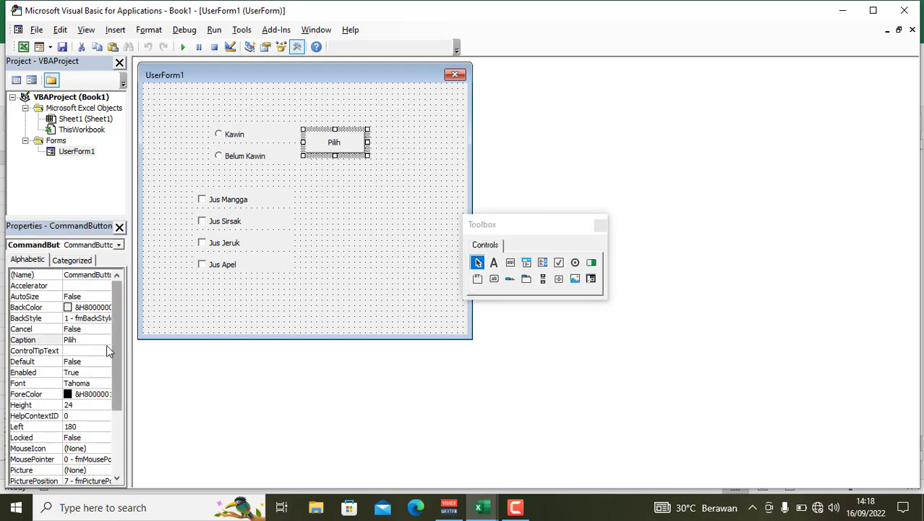
{"action": "left_click", "coordinate": [51, 273]}
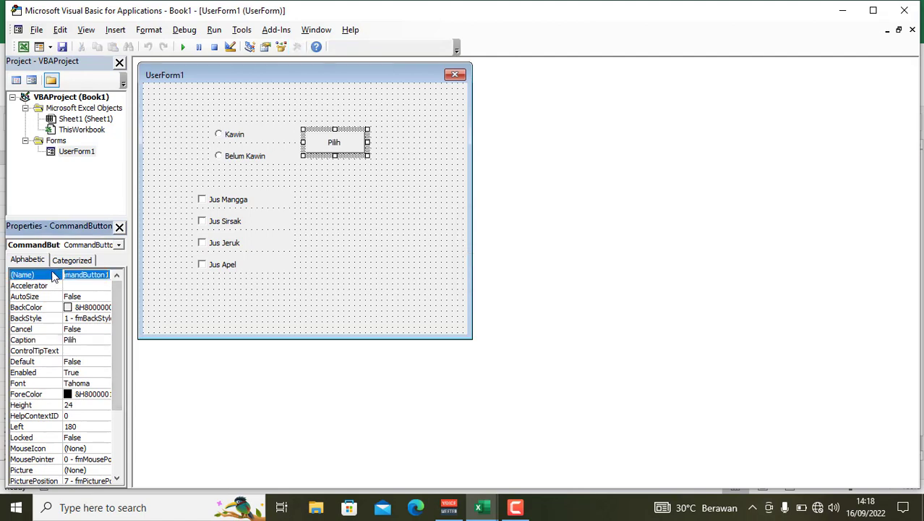
{"action": "type", "text": "Cm"}
{"action": "type", "text": "h"}
{"action": "key", "text": "Return"}
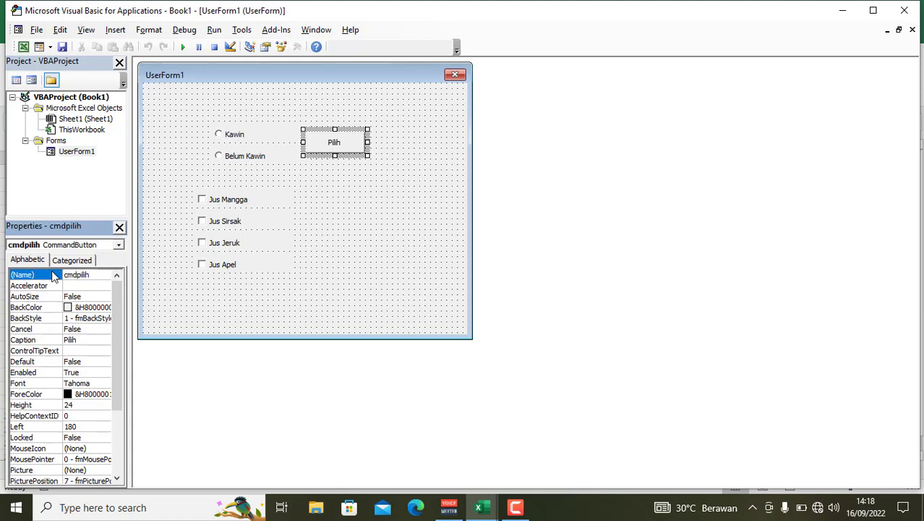
{"action": "left_click", "coordinate": [233, 161]}
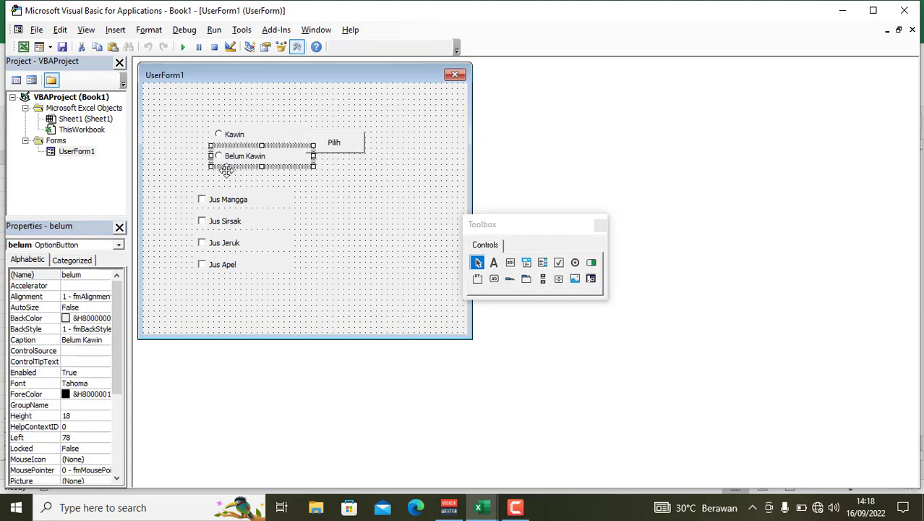
Duplicate the Pilih button and place the copy beside the juice checkboxes.
{"action": "left_click", "coordinate": [376, 218]}
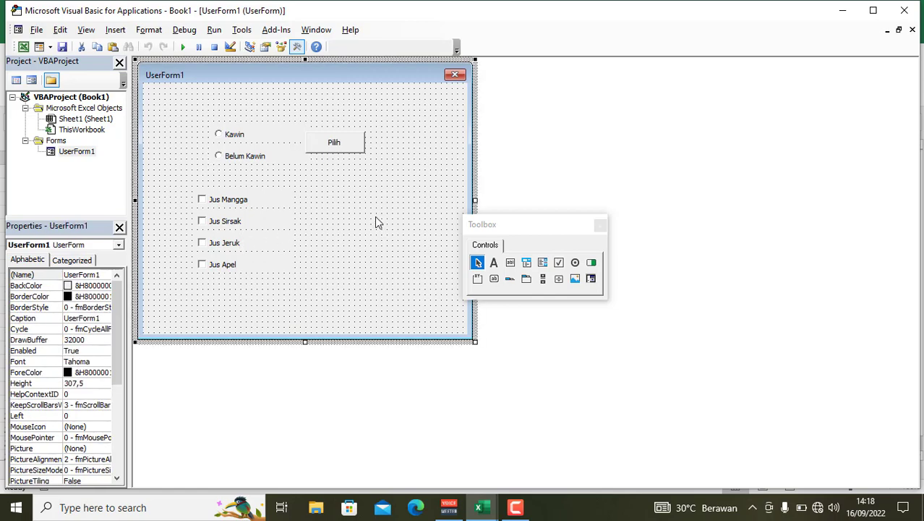
{"action": "right_click", "coordinate": [346, 150]}
{"action": "left_click", "coordinate": [377, 174]}
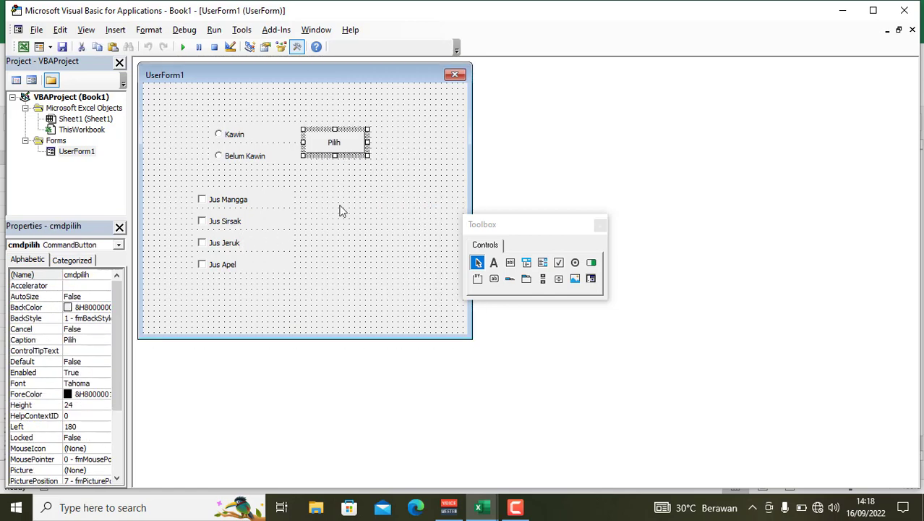
{"action": "right_click", "coordinate": [333, 214]}
{"action": "left_click", "coordinate": [353, 236]}
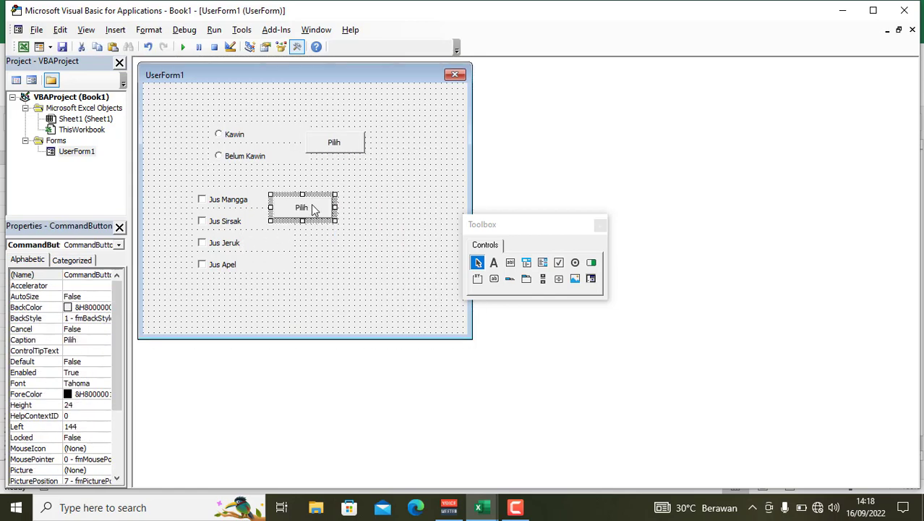
{"action": "left_click_drag", "start_coordinate": [309, 206], "coordinate": [344, 226]}
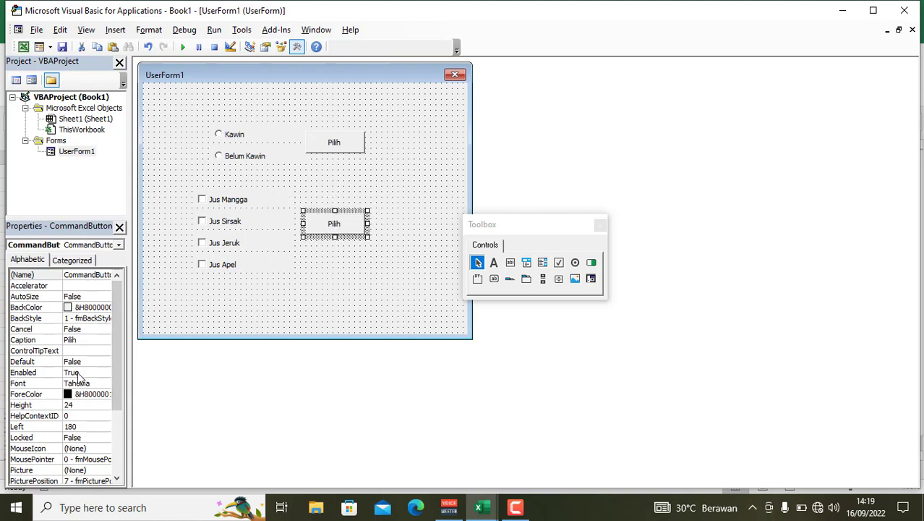
Caption the copied button 'Pilih Menu' and name it pilihmenu.
{"action": "left_click", "coordinate": [43, 341]}
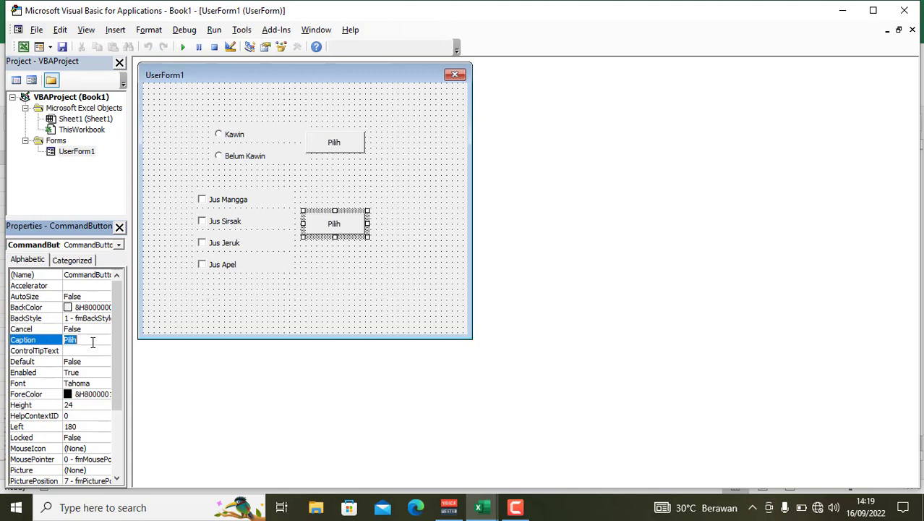
{"action": "type", "text": "Pilih Me"}
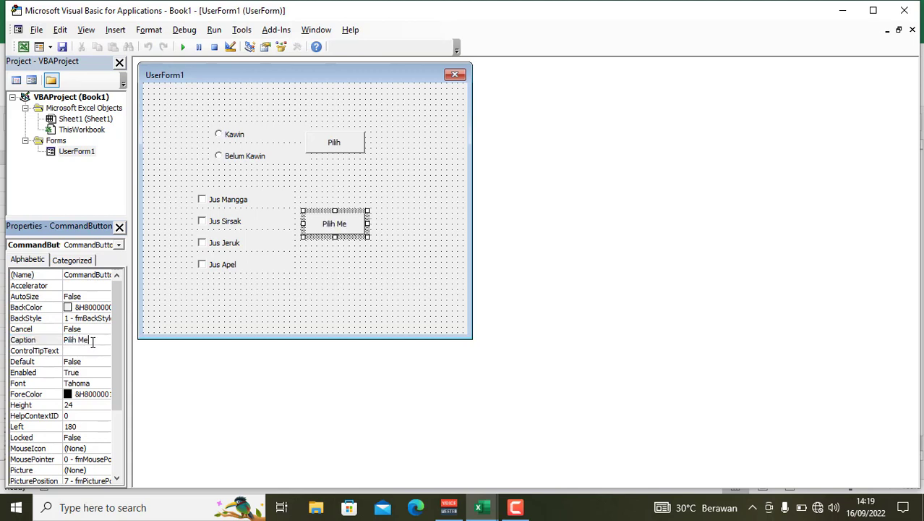
{"action": "type", "text": "nu"}
{"action": "left_click", "coordinate": [29, 275]}
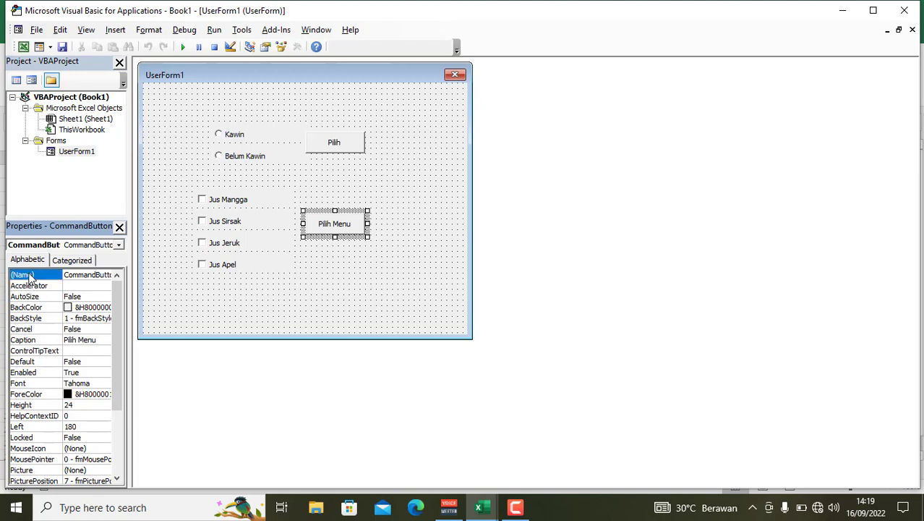
{"action": "type", "text": "pilihmenu"}
{"action": "key", "text": "Return"}
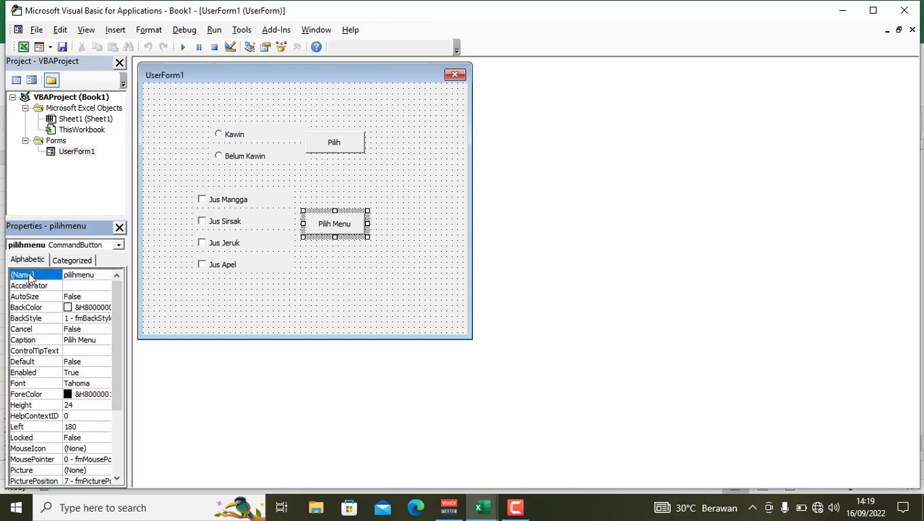
{"action": "left_click", "coordinate": [334, 146]}
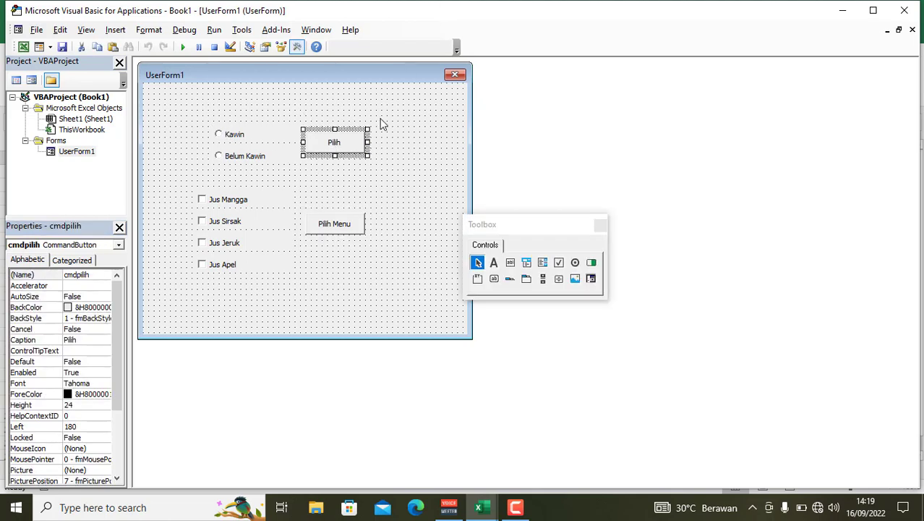
Create the empty cmdpilih_Click procedure for the Pilih button, removing stray typed text.
{"action": "double_click", "coordinate": [345, 152]}
{"action": "type", "text": "if"}
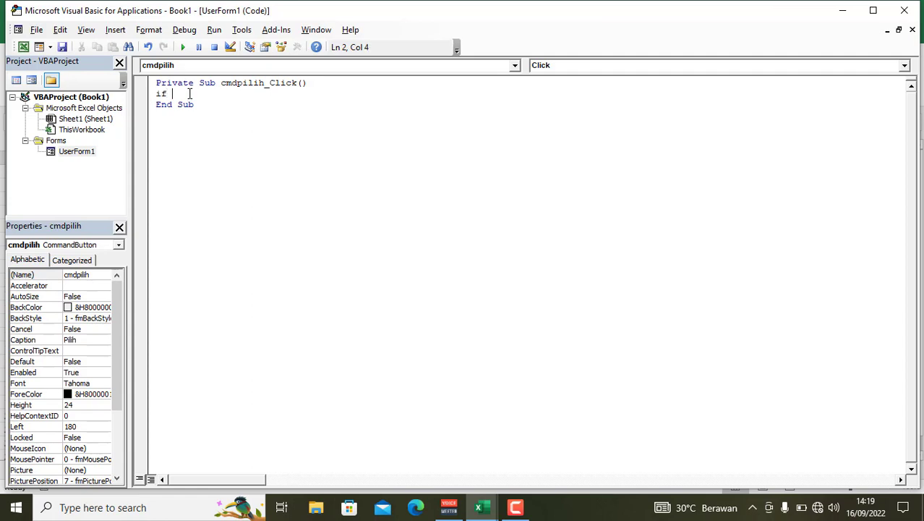
{"action": "type", "text": "la"}
{"action": "key", "text": "BackSpace"}
{"action": "key", "text": "BackSpace"}
{"action": "key", "text": "BackSpace"}
Return to the UserForm1 designer and review the Kawin, Belum Kawin and Pilih controls.
{"action": "double_click", "coordinate": [79, 155]}
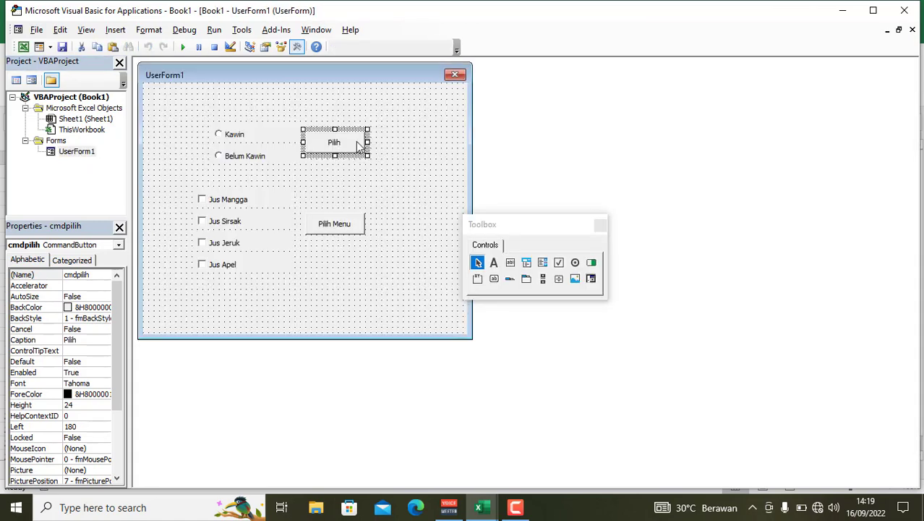
{"action": "left_click", "coordinate": [243, 141]}
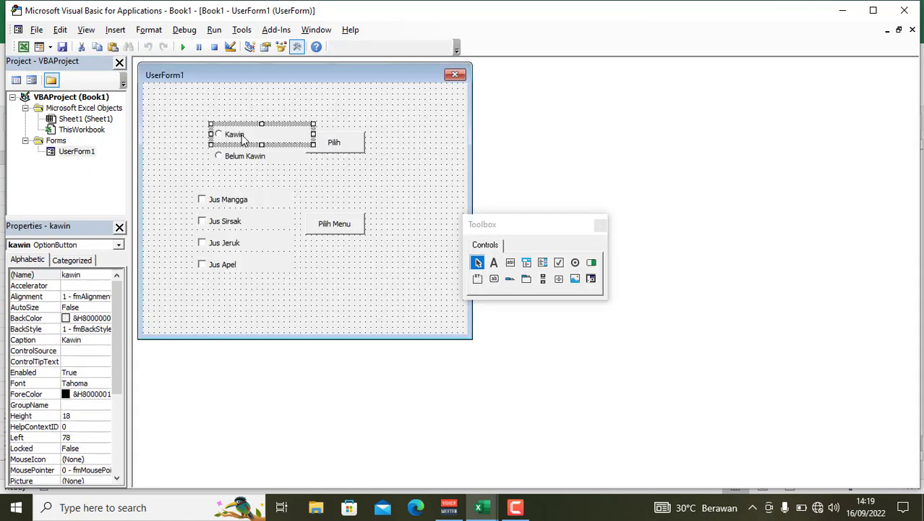
{"action": "left_click", "coordinate": [239, 160]}
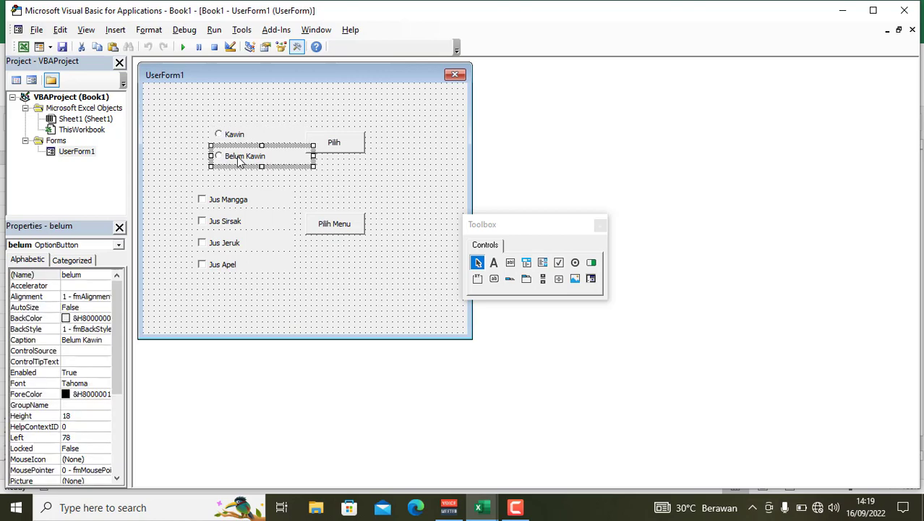
{"action": "left_click", "coordinate": [351, 149]}
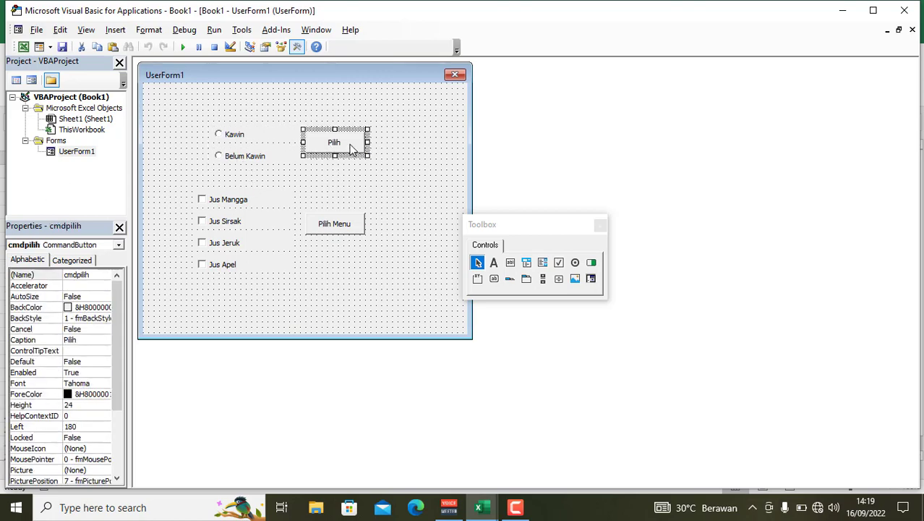
In cmdpilih_Click, add an If showing 'Status Anda : Kawin' when kawin is true.
{"action": "double_click", "coordinate": [347, 146]}
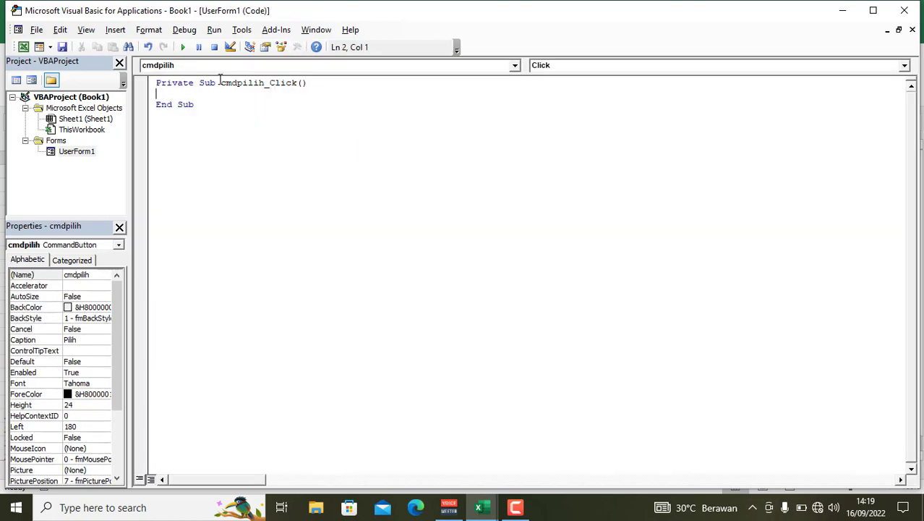
{"action": "type", "text": "ifka"}
{"action": "type", "text": "win.t"}
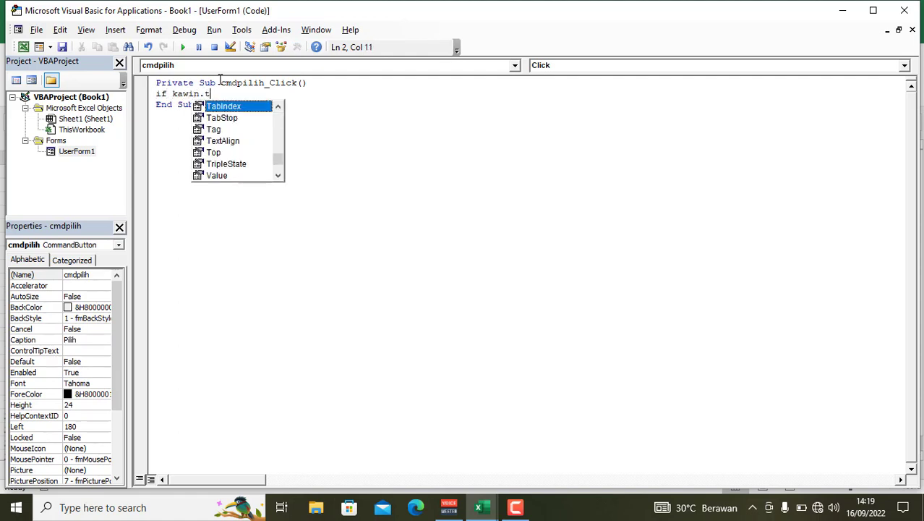
{"action": "type", "text": "ext"}
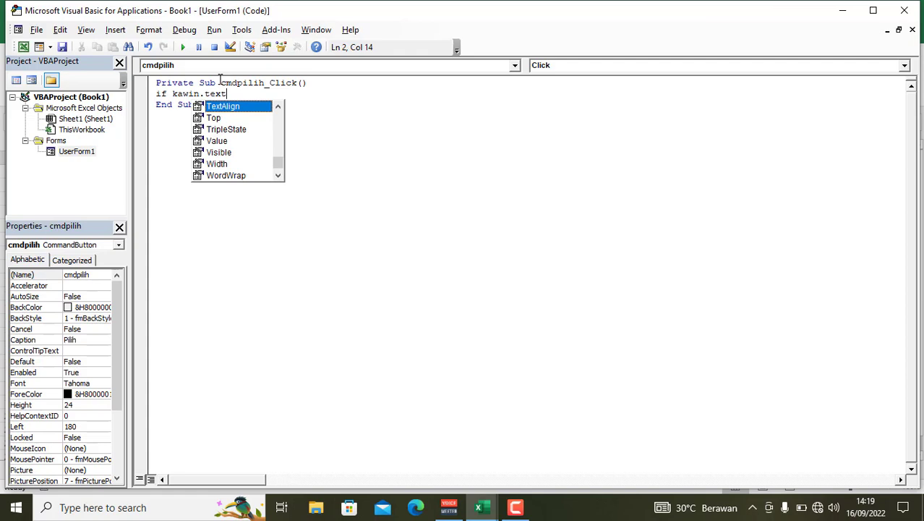
{"action": "type", "text": " =tru"}
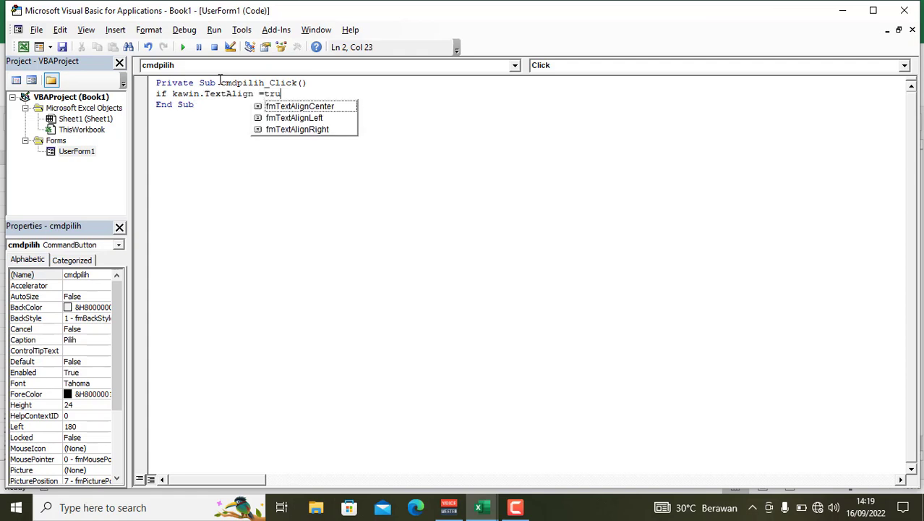
{"action": "type", "text": "e then"}
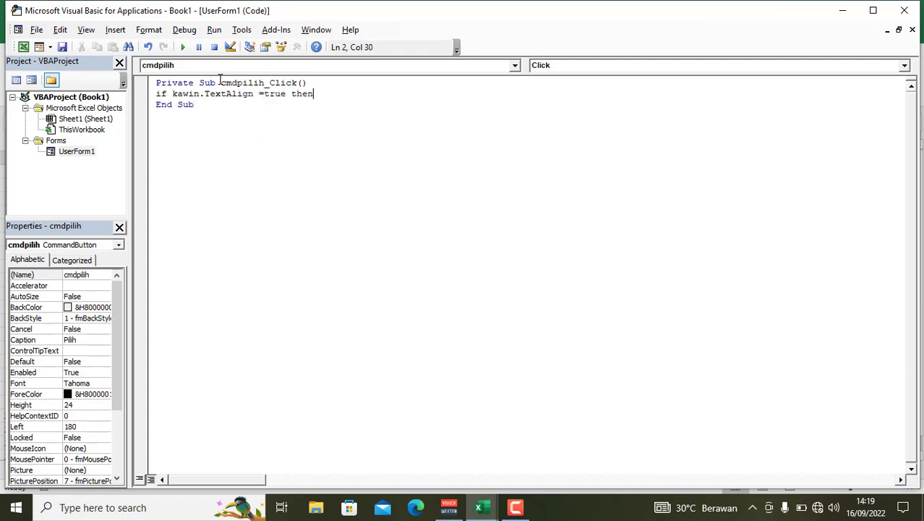
{"action": "key", "text": "Return"}
{"action": "type", "text": "msg"}
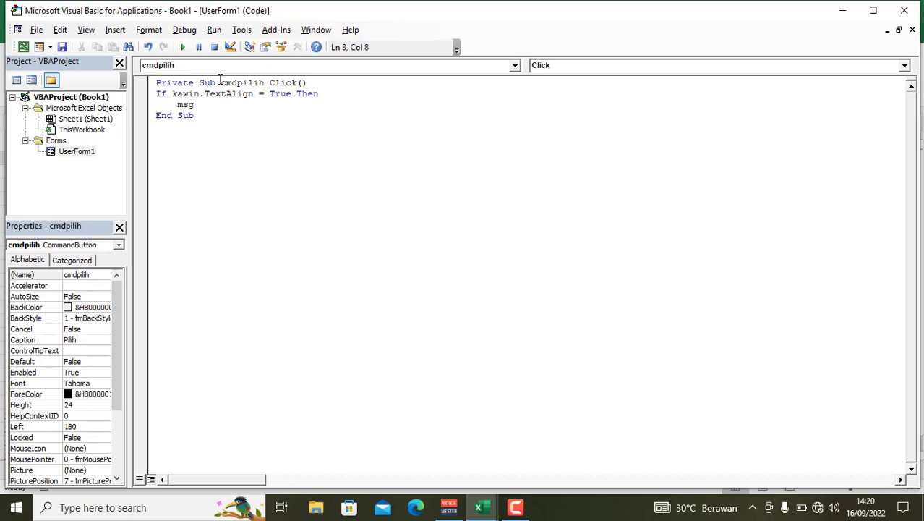
{"action": "type", "text": "box \"St"}
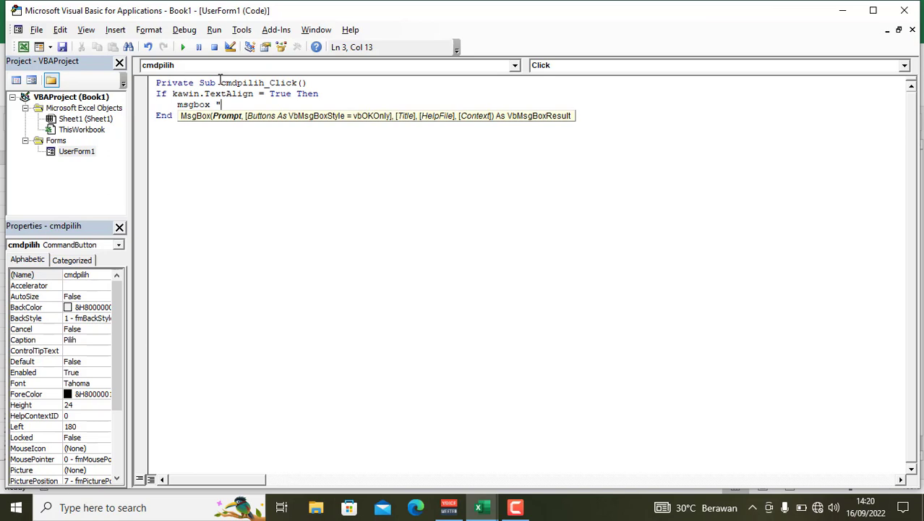
{"action": "type", "text": "at"}
{"action": "key", "text": "BackSpace"}
{"action": "key", "text": "BackSpace"}
{"action": "type", "text": "atus An"}
{"action": "type", "text": "da : "}
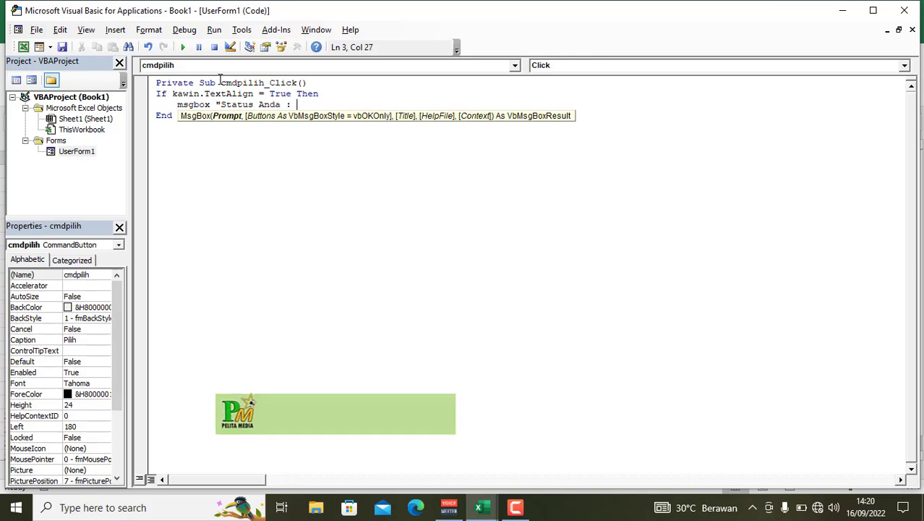
{"action": "type", "text": "Kawin"}
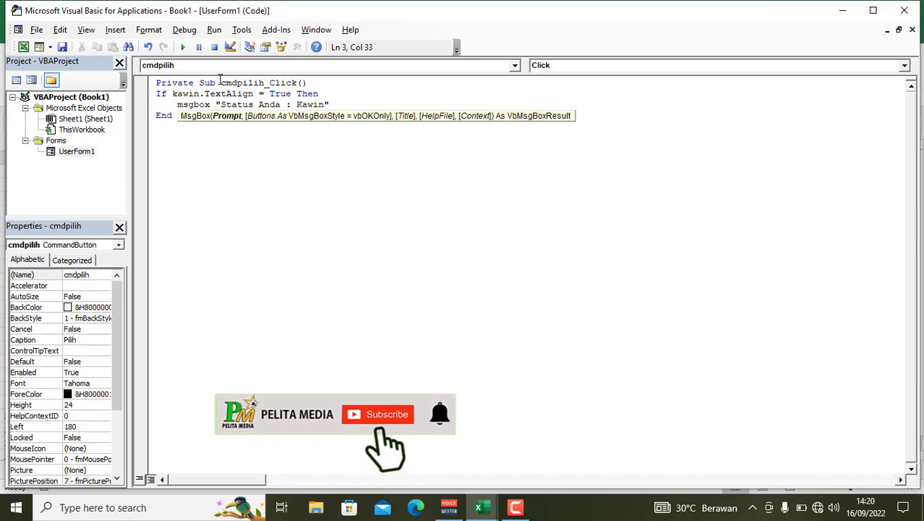
{"action": "key", "text": "Return"}
Add an Else showing 'Status Anda : Belum Kawin', then run the form to test.
{"action": "key", "text": "BackSpace"}
{"action": "type", "text": "els"}
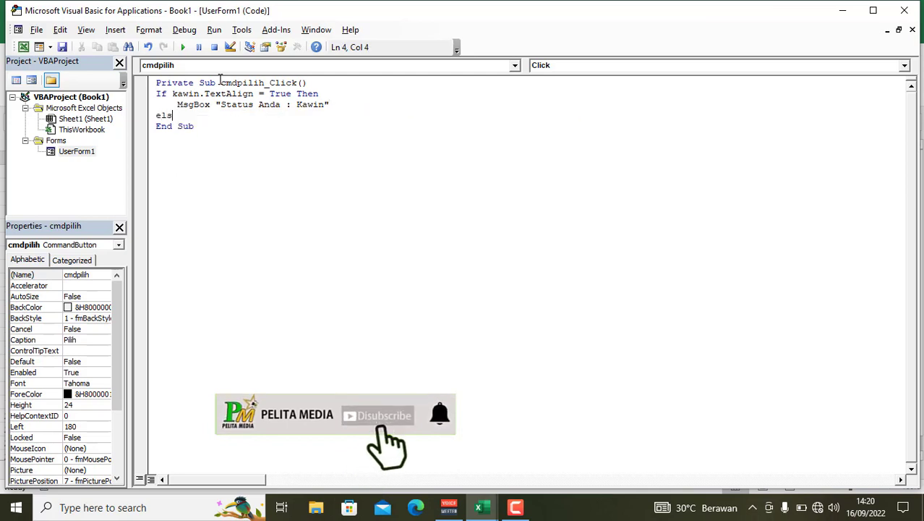
{"action": "type", "text": "e"}
{"action": "key", "text": "Return"}
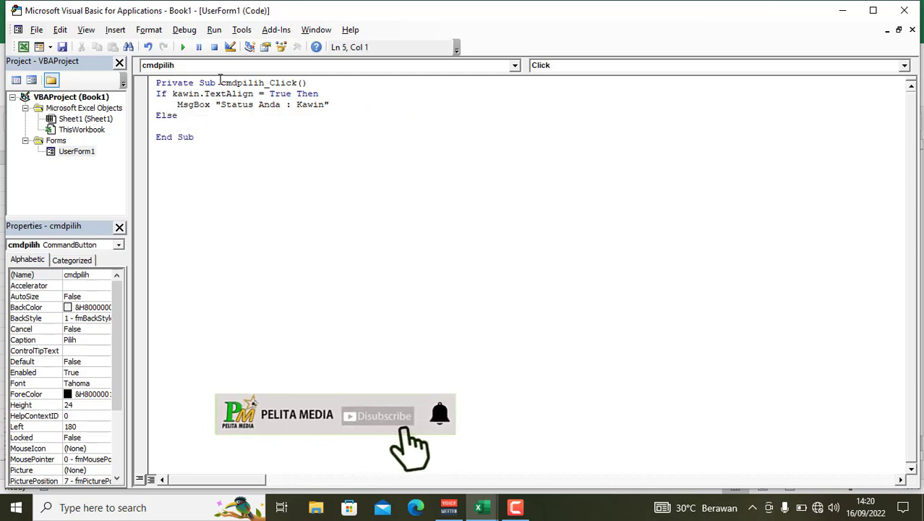
{"action": "key", "text": "Tab"}
{"action": "type", "text": "msgbox "}
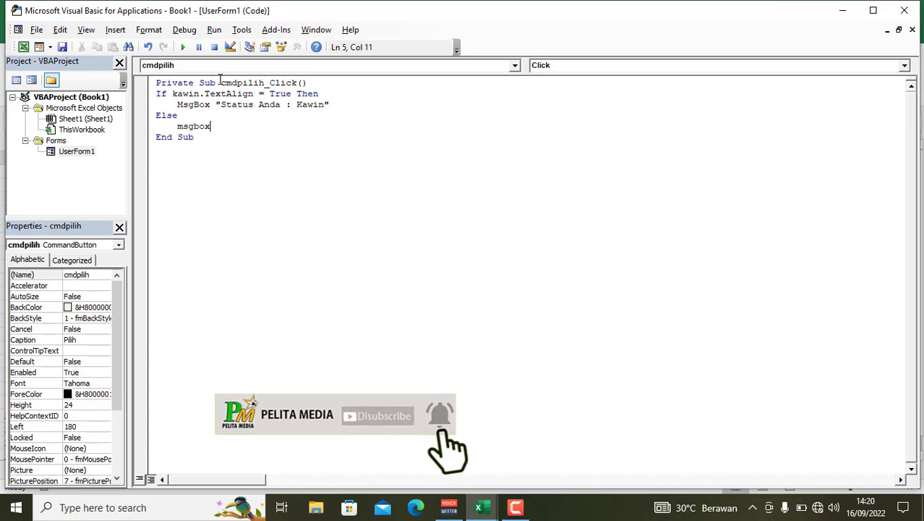
{"action": "type", "text": "\"Sta"}
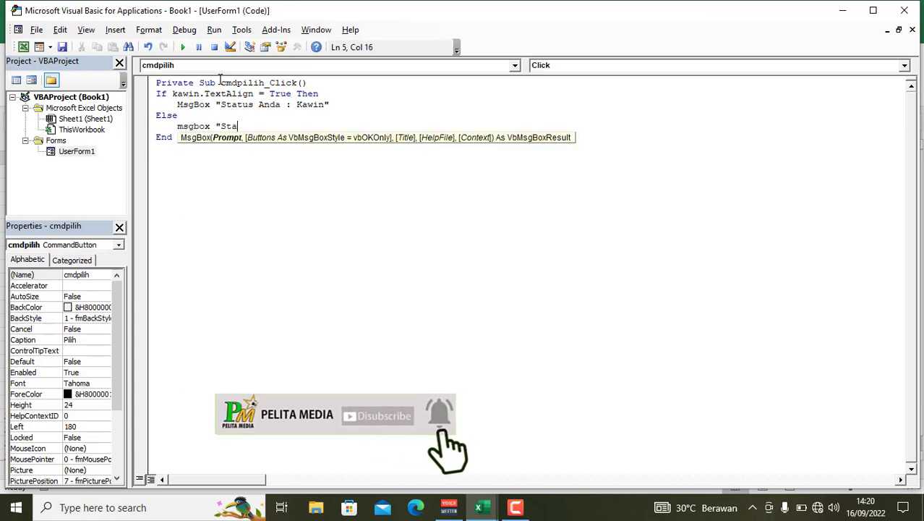
{"action": "type", "text": "tus Anda "}
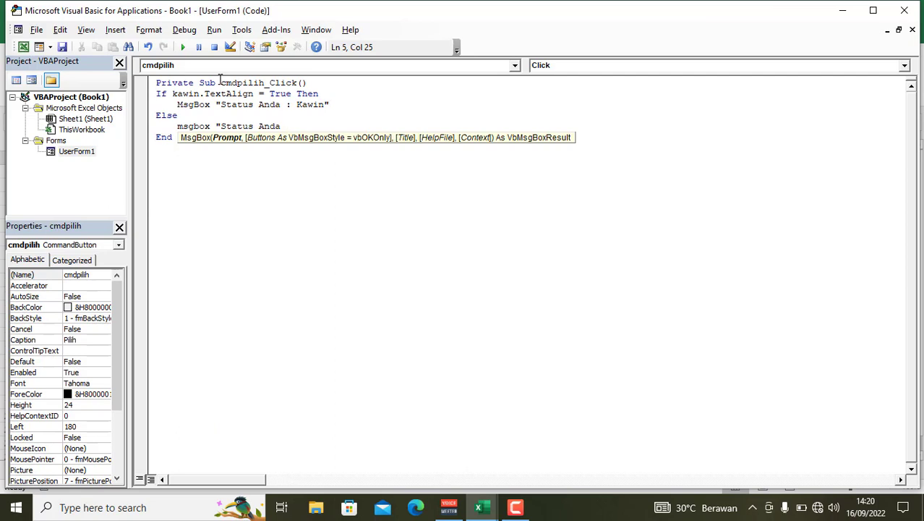
{"action": "type", "text": ": Belum "}
{"action": "type", "text": "Kawin"}
{"action": "left_click", "coordinate": [182, 162]}
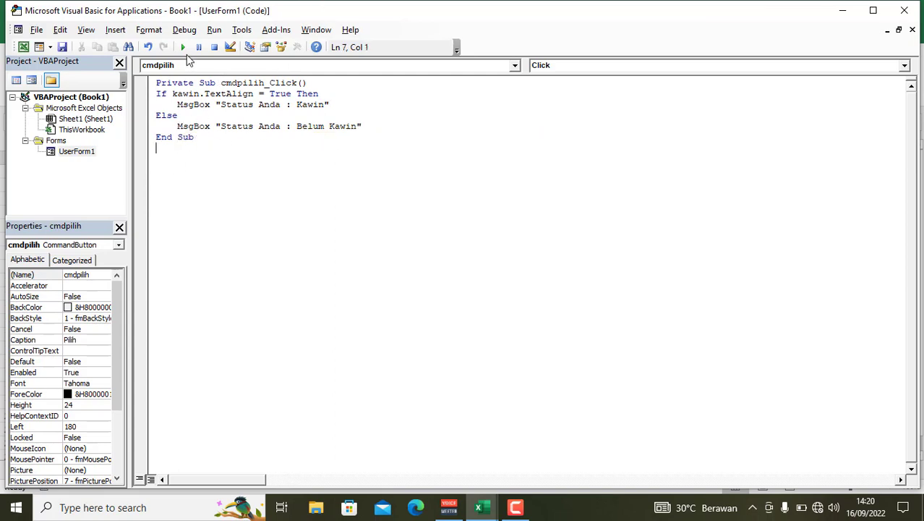
{"action": "left_click", "coordinate": [183, 46]}
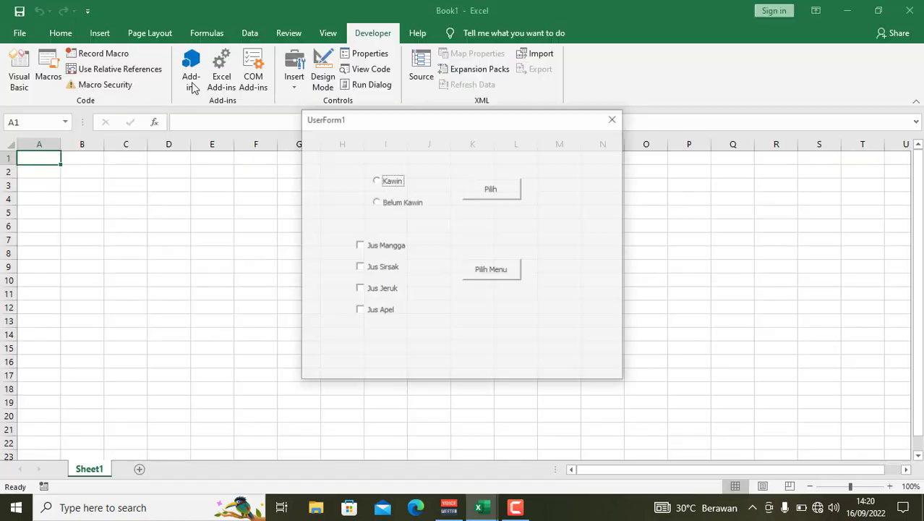
Test the form with Kawin selected, which raises a compile error in the Pilih code, and dismiss it.
{"action": "left_click", "coordinate": [376, 181]}
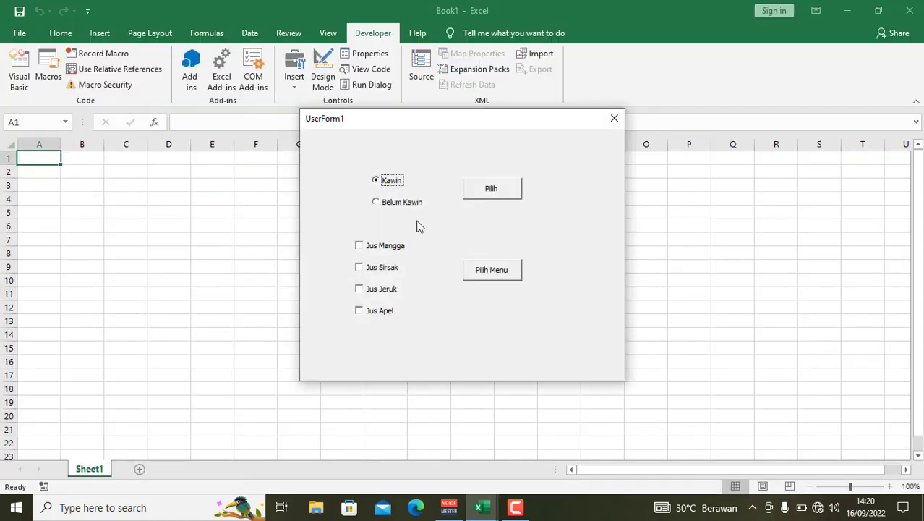
{"action": "left_click", "coordinate": [499, 199]}
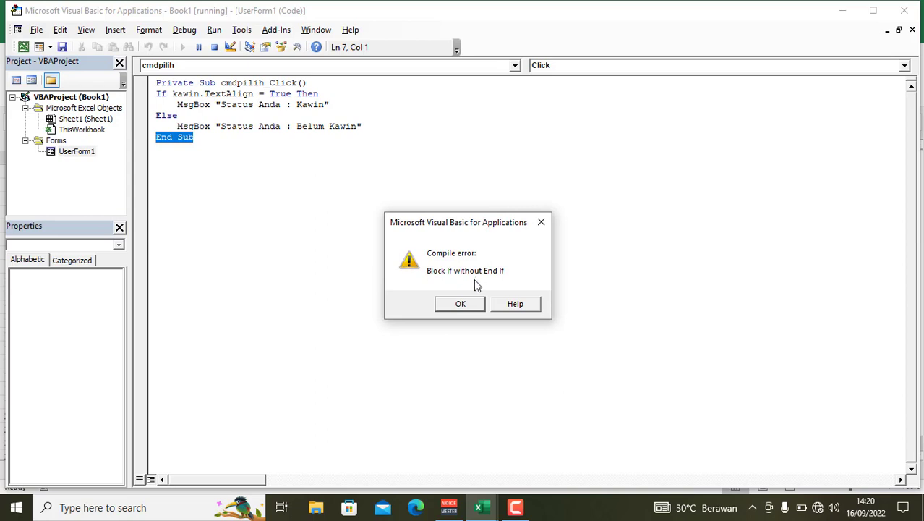
{"action": "left_click", "coordinate": [465, 305]}
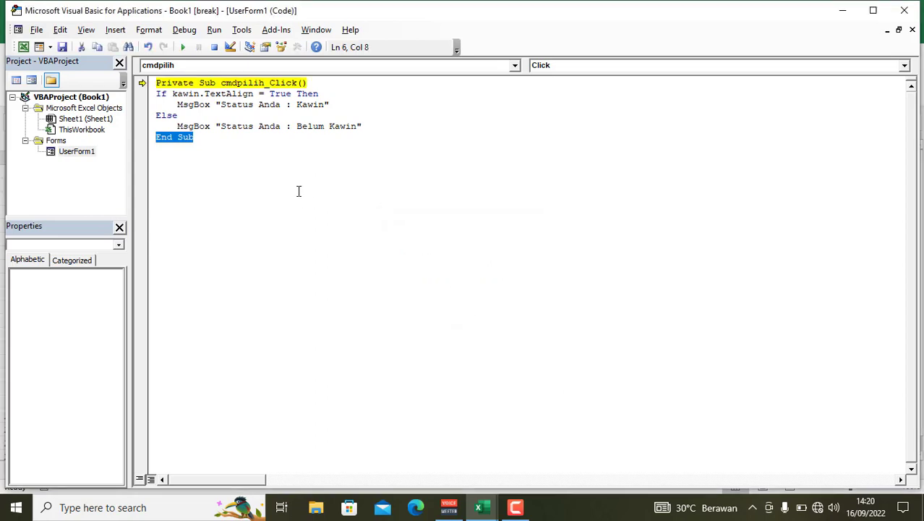
Add an End If line before End Sub in cmdpilih_Click and run the form again.
{"action": "left_click", "coordinate": [399, 128]}
{"action": "key", "text": "Return"}
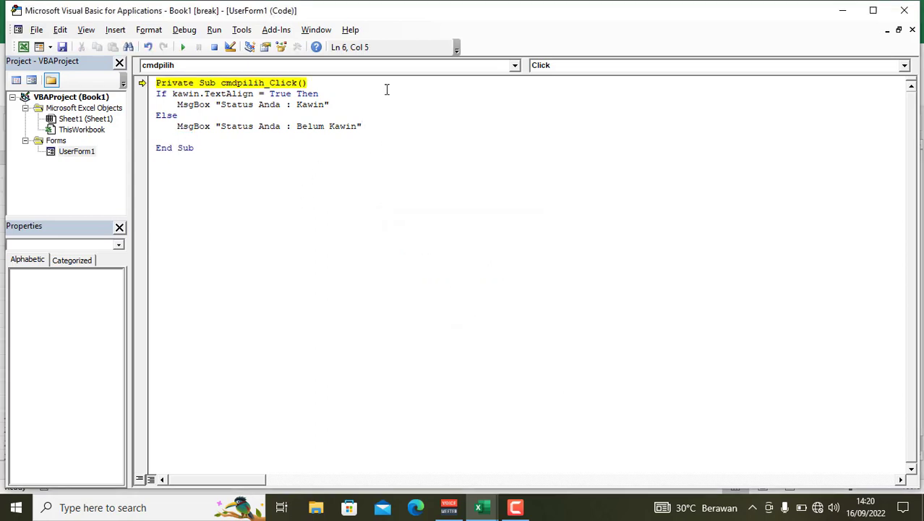
{"action": "left_click", "coordinate": [214, 46]}
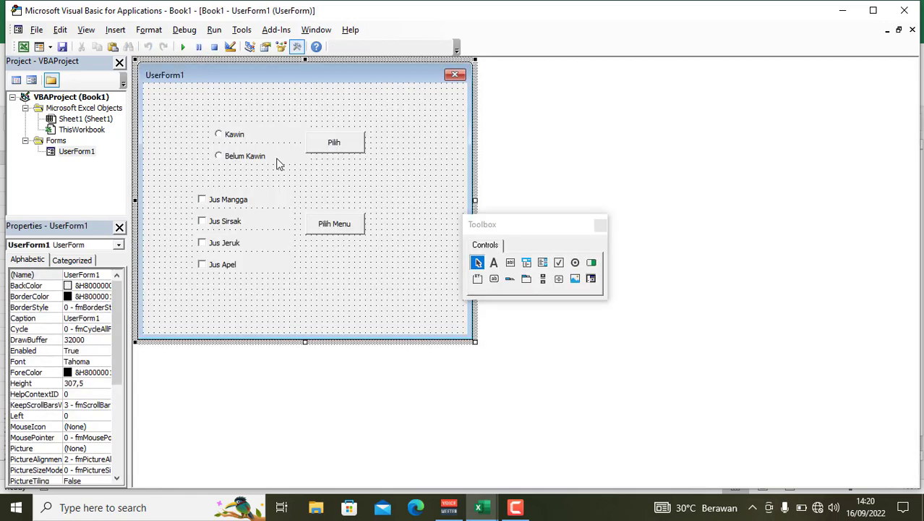
{"action": "double_click", "coordinate": [335, 143]}
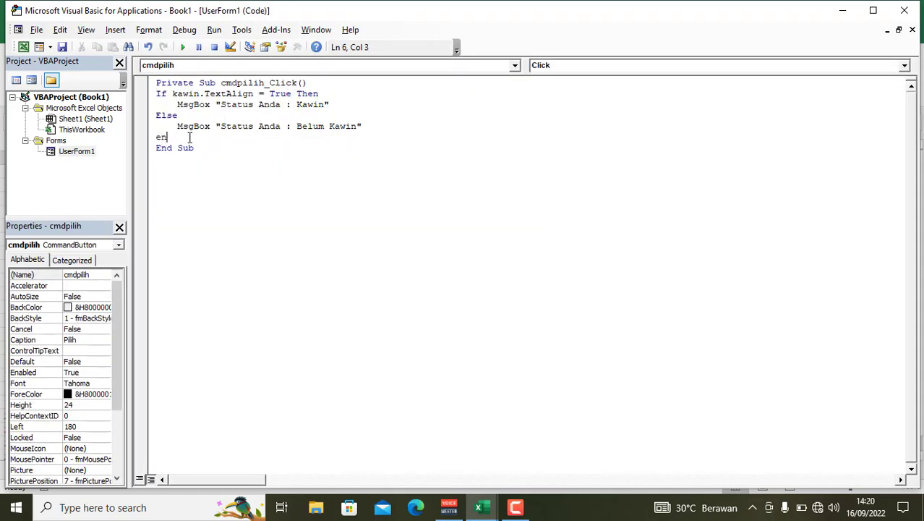
{"action": "type", "text": "dif"}
{"action": "key", "text": "Return"}
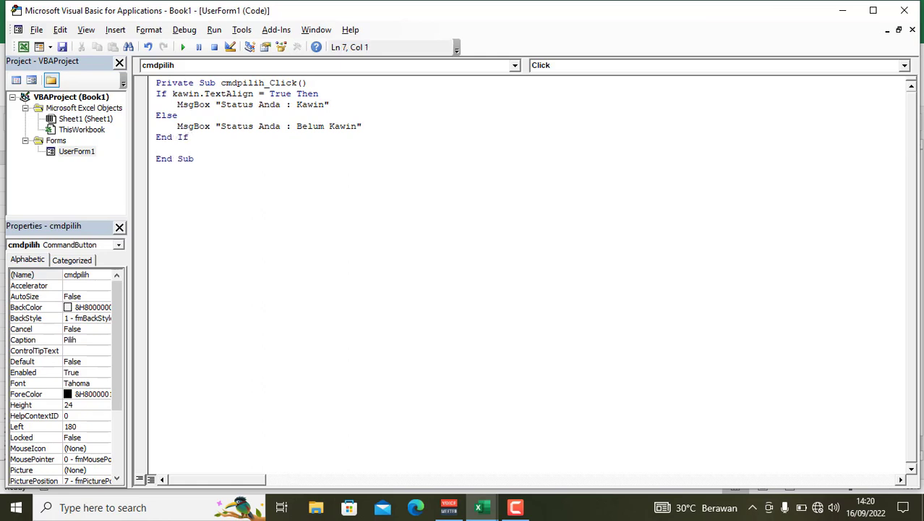
{"action": "left_click", "coordinate": [183, 46]}
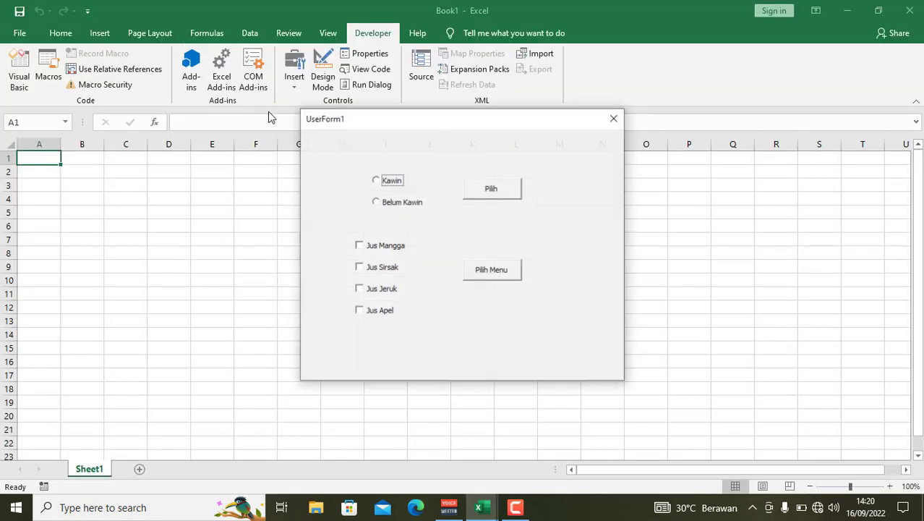
With Kawin chosen, Pilih wrongly shows 'Status Anda : Belum Kawin'; dismiss it and close the form.
{"action": "left_click", "coordinate": [376, 182]}
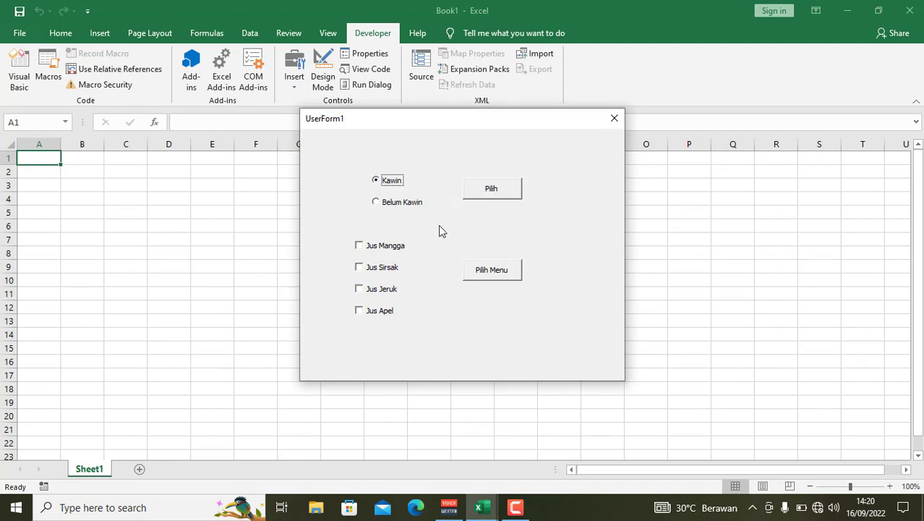
{"action": "left_click", "coordinate": [480, 199]}
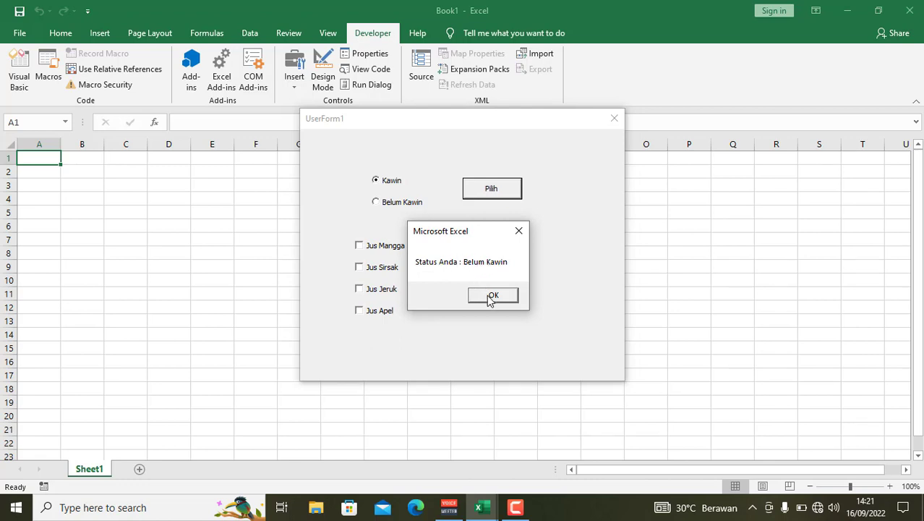
{"action": "left_click", "coordinate": [491, 296]}
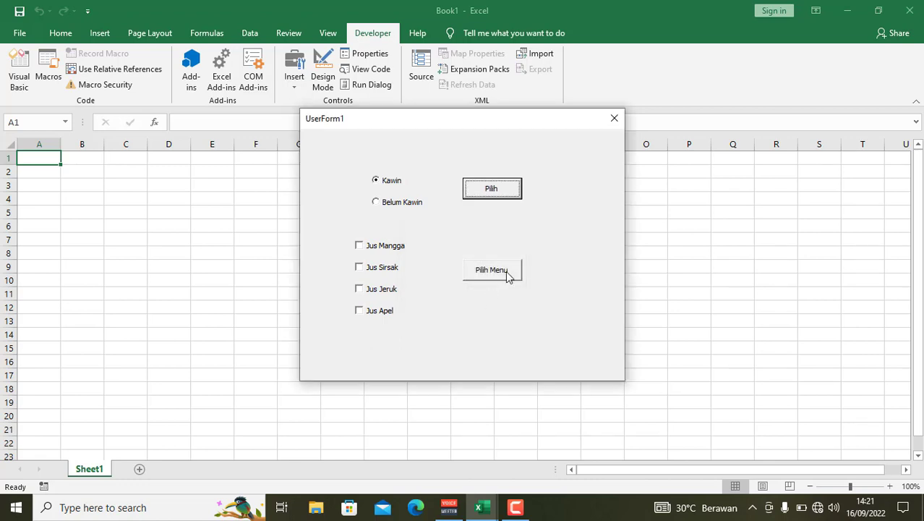
{"action": "left_click", "coordinate": [614, 118]}
Change the cmdpilih_Click condition from kawin.TextAlign to kawin.Value = True and run the form.
{"action": "left_click", "coordinate": [328, 147]}
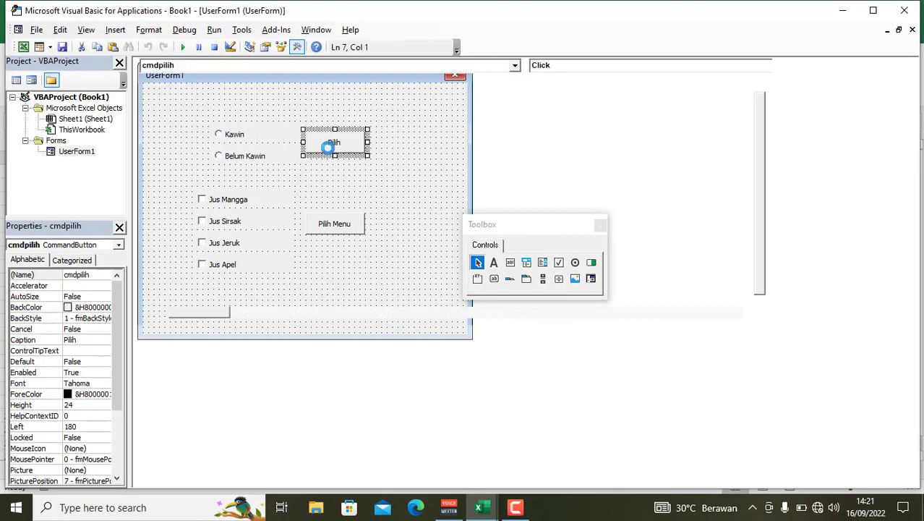
{"action": "double_click", "coordinate": [328, 146]}
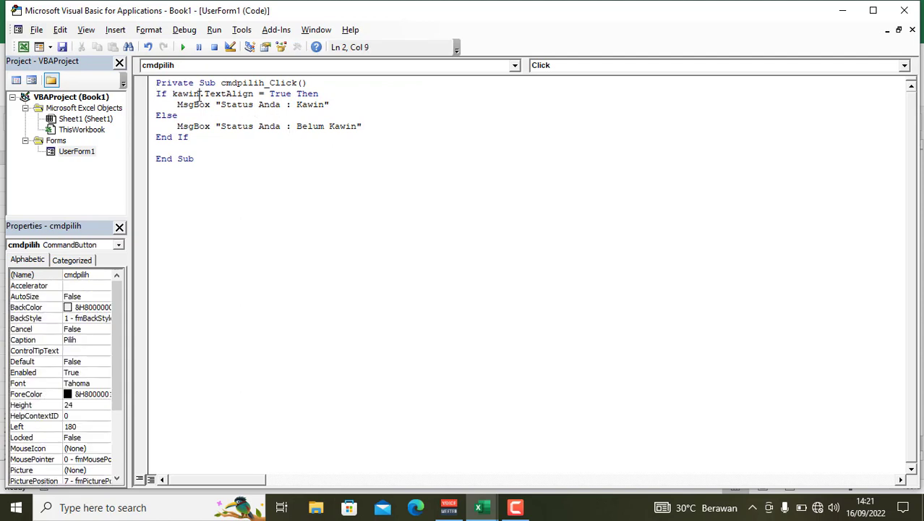
{"action": "left_click", "coordinate": [254, 93]}
{"action": "key", "text": "BackSpace"}
{"action": "key", "text": "BackSpace"}
{"action": "key", "text": "BackSpace"}
{"action": "key", "text": "BackSpace"}
{"action": "key", "text": "BackSpace"}
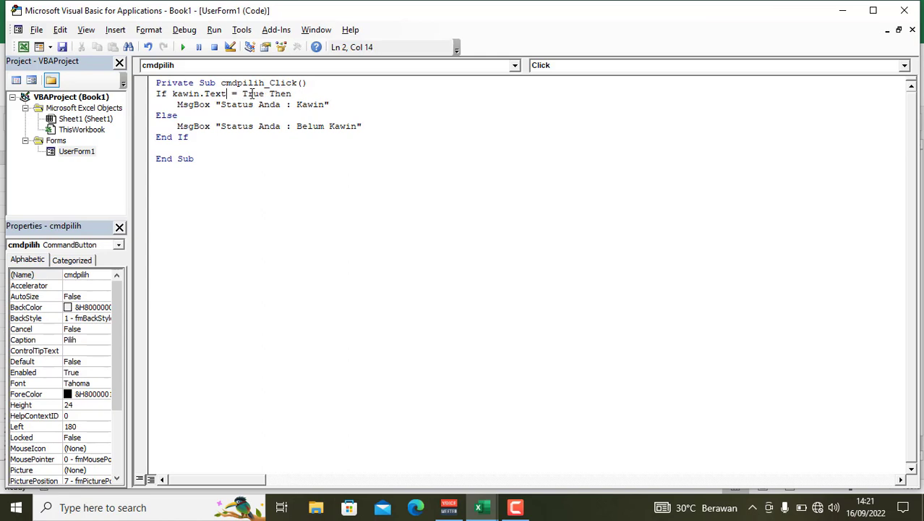
{"action": "key", "text": "BackSpace"}
{"action": "key", "text": "BackSpace"}
{"action": "key", "text": "BackSpace"}
{"action": "key", "text": "BackSpace"}
{"action": "key", "text": "BackSpace"}
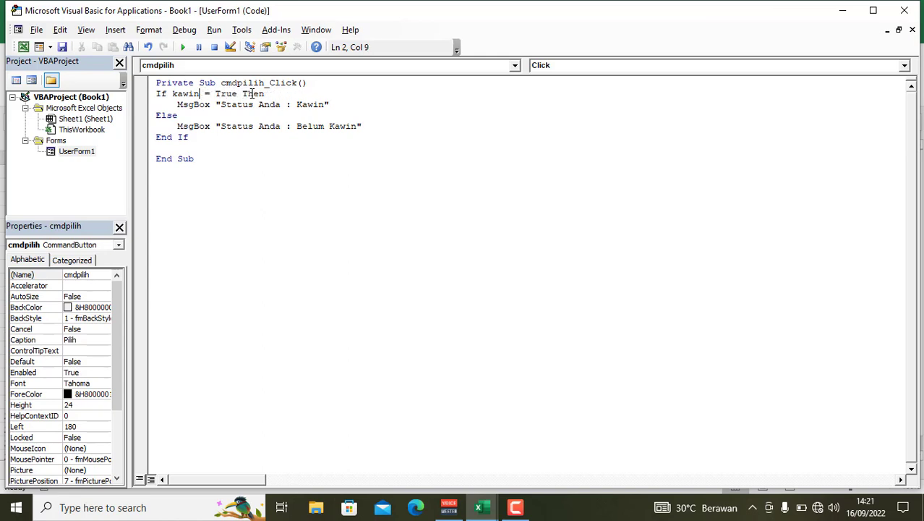
{"action": "type", "text": ".val"}
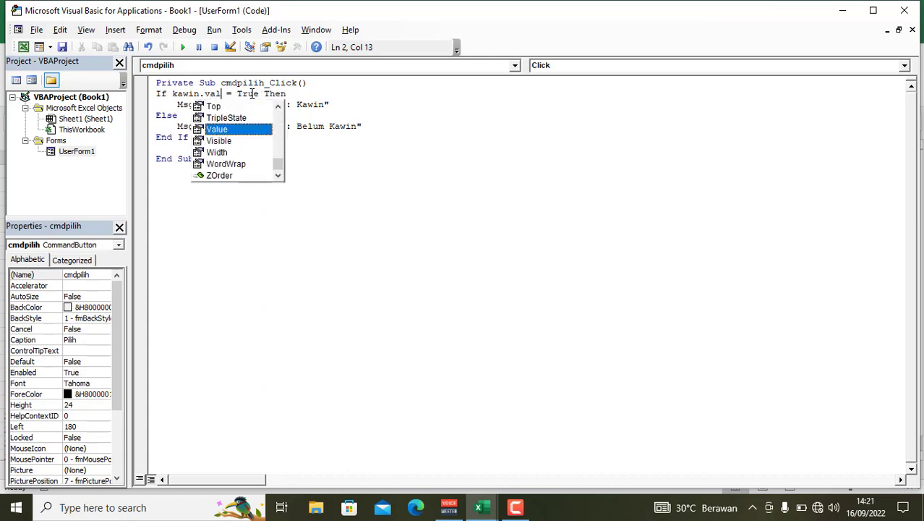
{"action": "type", "text": "ue"}
{"action": "key", "text": "Tab"}
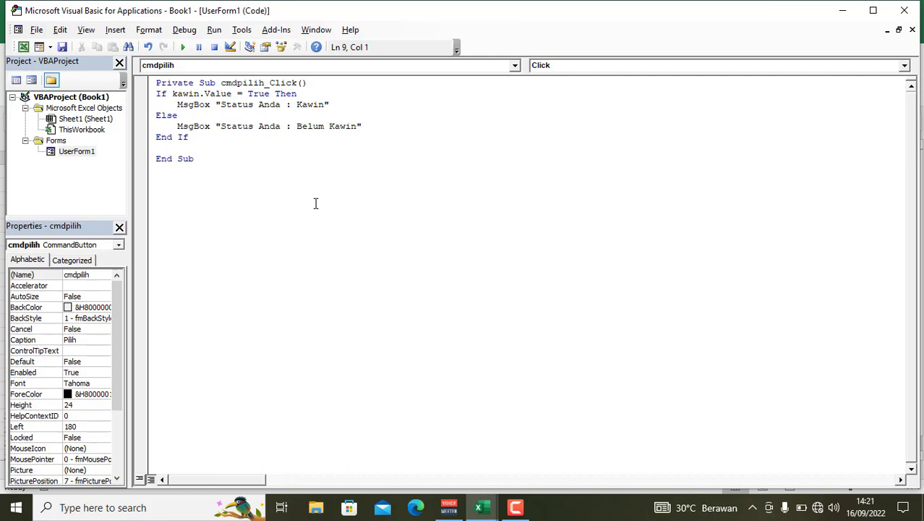
{"action": "left_click", "coordinate": [215, 93]}
{"action": "left_click", "coordinate": [183, 47]}
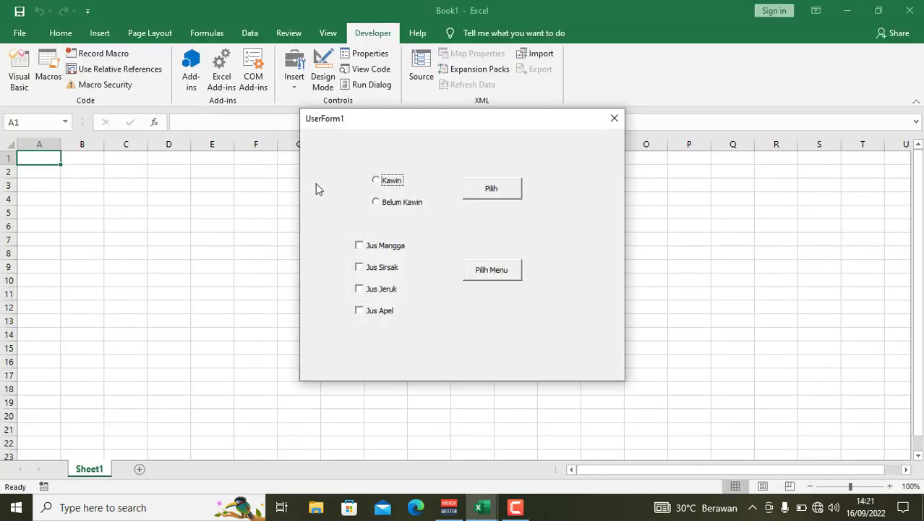
Confirm Pilih shows 'Status Anda : Kawin' for Kawin and 'Status Anda : Belum Kawin' for Belum Kawin, then close the form.
{"action": "left_click", "coordinate": [383, 181]}
{"action": "left_click", "coordinate": [510, 198]}
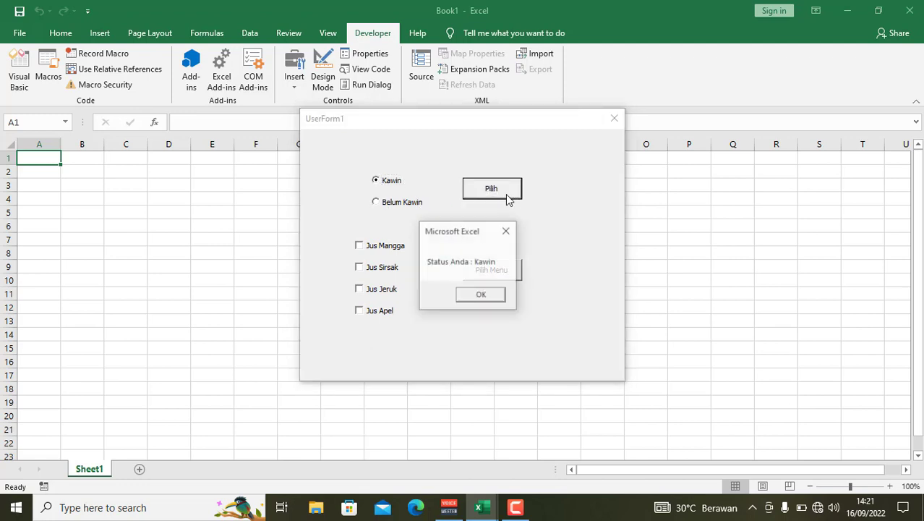
{"action": "left_click", "coordinate": [482, 297]}
{"action": "left_click", "coordinate": [404, 203]}
{"action": "left_click", "coordinate": [499, 193]}
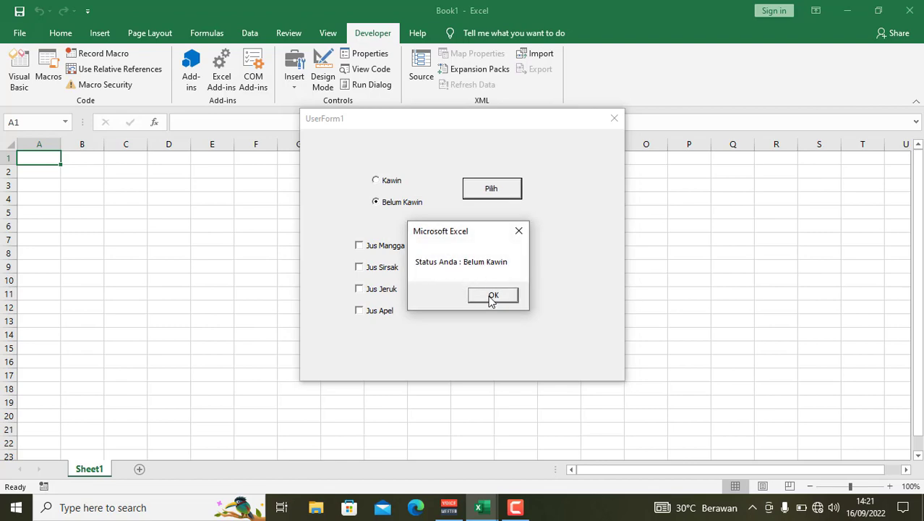
{"action": "left_click", "coordinate": [492, 297]}
{"action": "left_click", "coordinate": [614, 118]}
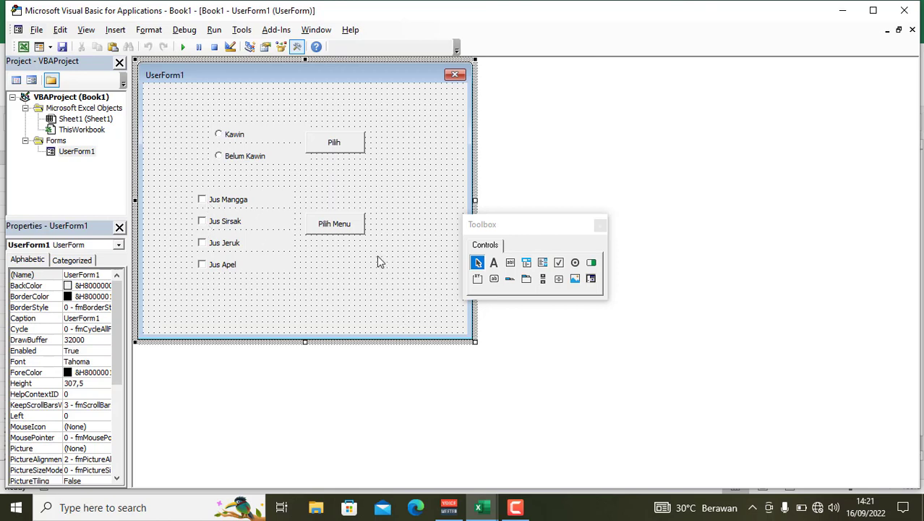
Create the pilihmenu_Click procedure with Dim menu As String and begin an If line.
{"action": "left_click", "coordinate": [349, 230]}
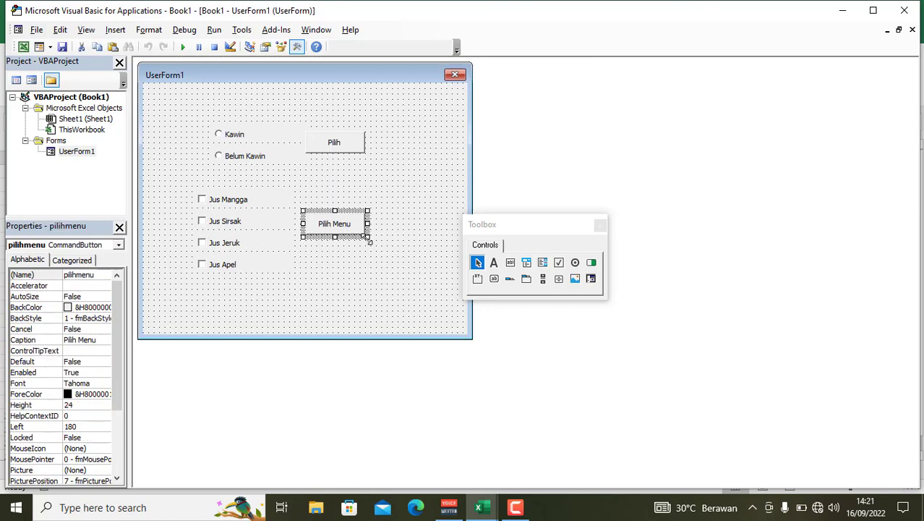
{"action": "double_click", "coordinate": [353, 228]}
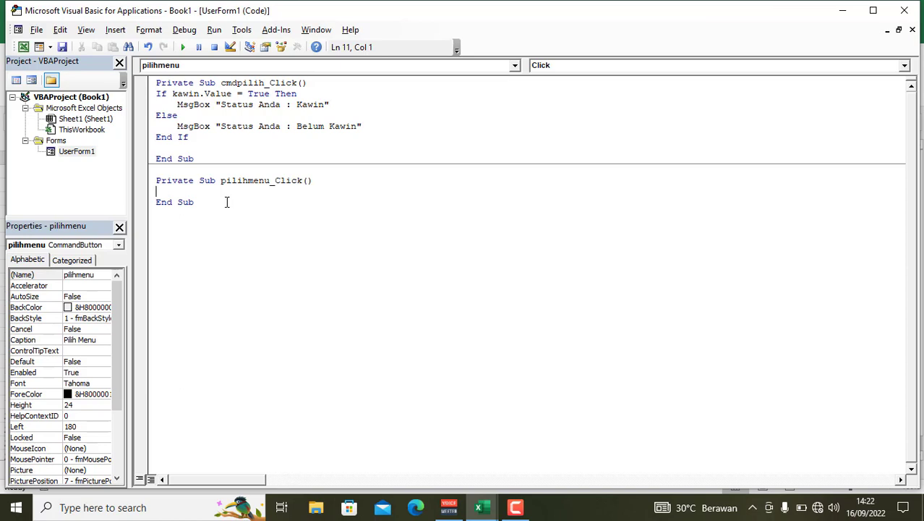
{"action": "key", "text": "Tab"}
{"action": "type", "text": "dim "}
{"action": "type", "text": "menu"}
{"action": "type", "text": "as strin"}
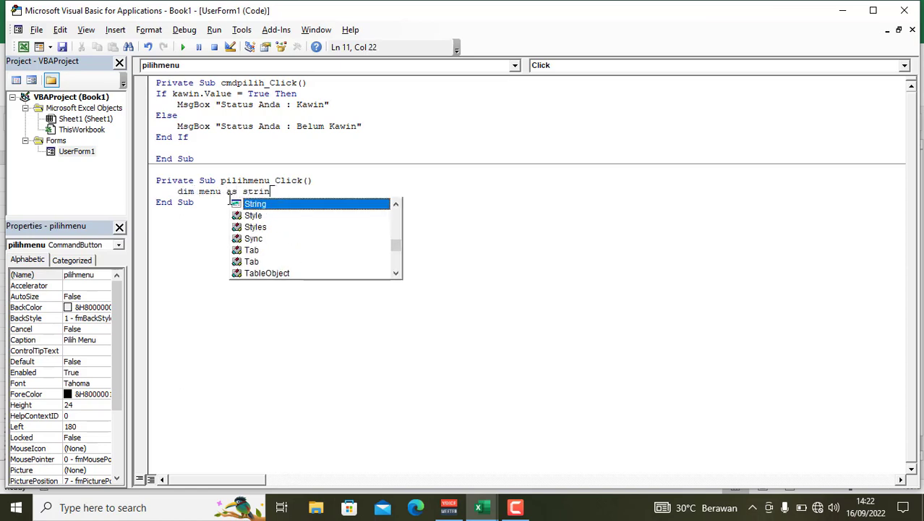
{"action": "type", "text": "g"}
{"action": "key", "text": "Return"}
{"action": "key", "text": "Return"}
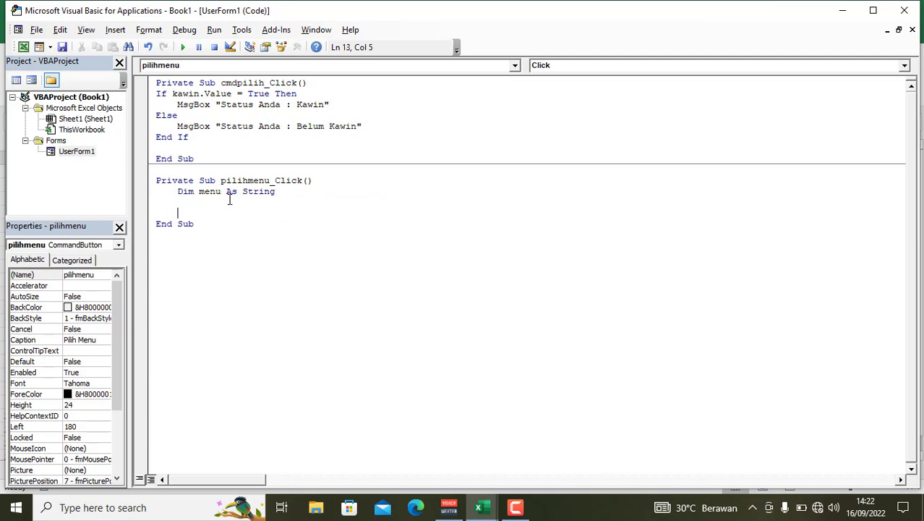
{"action": "type", "text": "if"}
Rename the Jus Mangga and Jus Sirsak check boxes to mangga and sirsak.
{"action": "double_click", "coordinate": [76, 152]}
{"action": "left_click", "coordinate": [231, 200]}
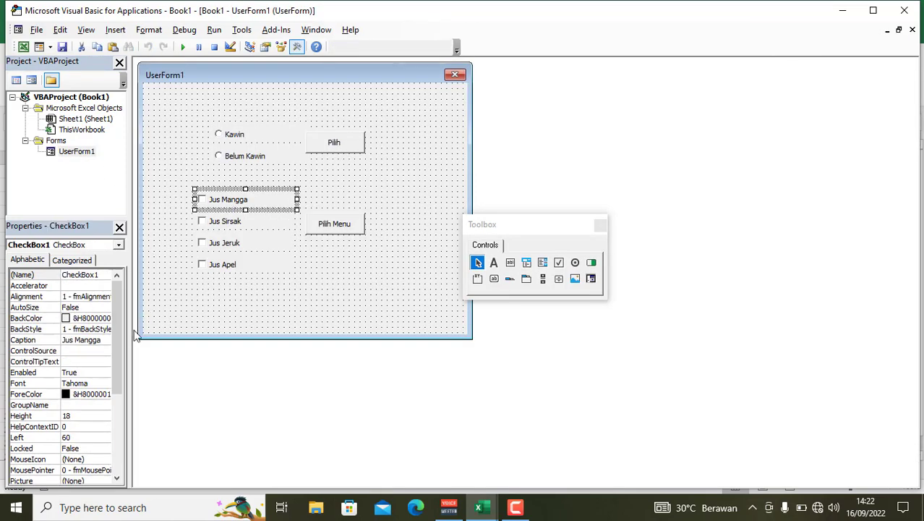
{"action": "left_click", "coordinate": [59, 277]}
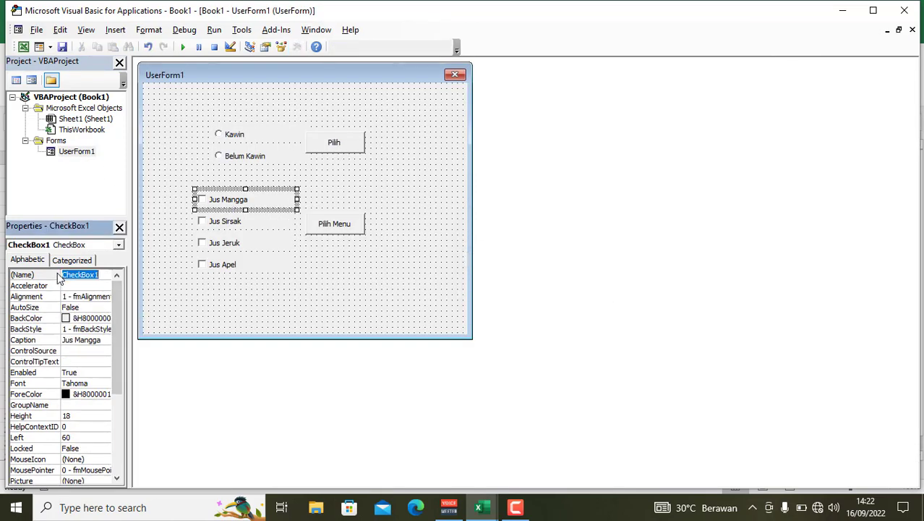
{"action": "left_click", "coordinate": [106, 276]}
{"action": "double_click", "coordinate": [105, 275]}
{"action": "type", "text": "ma"}
{"action": "type", "text": "ngga"}
{"action": "key", "text": "Return"}
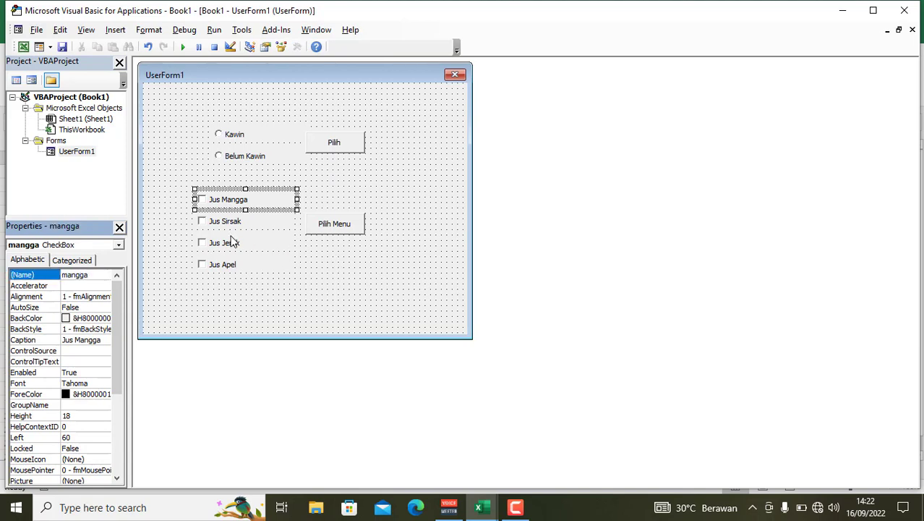
{"action": "left_click", "coordinate": [230, 224]}
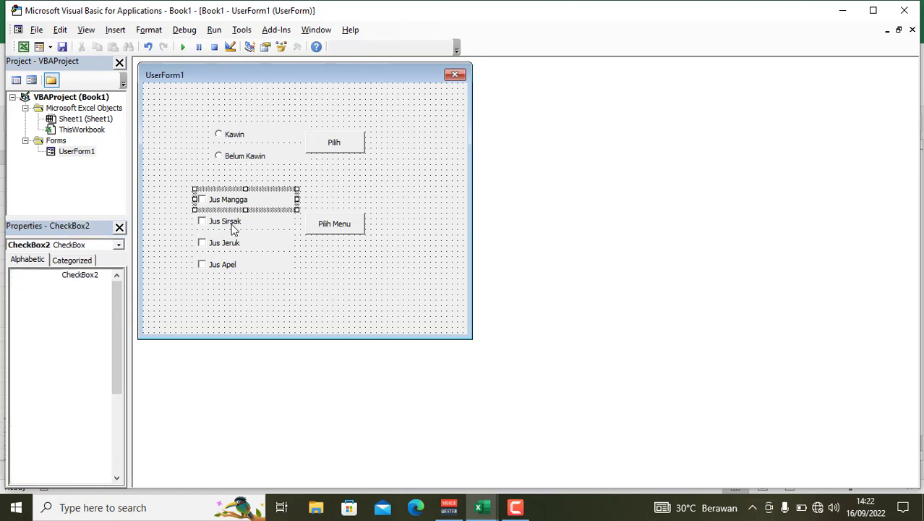
{"action": "double_click", "coordinate": [101, 275]}
{"action": "type", "text": "sirsa"}
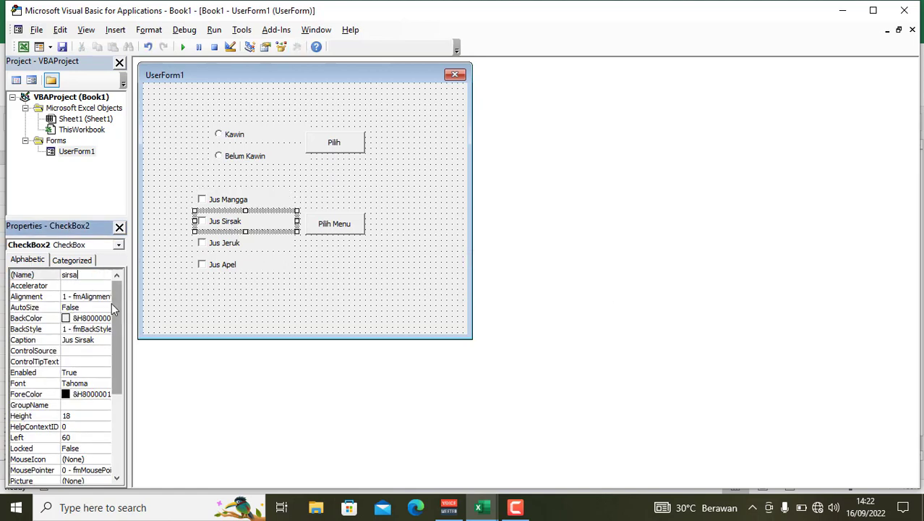
{"action": "type", "text": "k"}
{"action": "key", "text": "Return"}
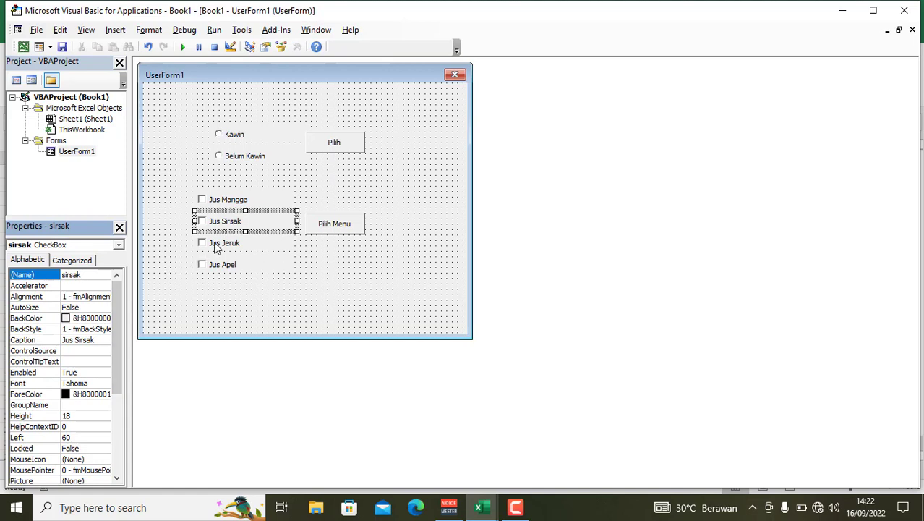
Rename the Jus Jeruk and Jus Apel check boxes to jeruk and apel.
{"action": "left_click", "coordinate": [216, 247]}
{"action": "left_click", "coordinate": [58, 275]}
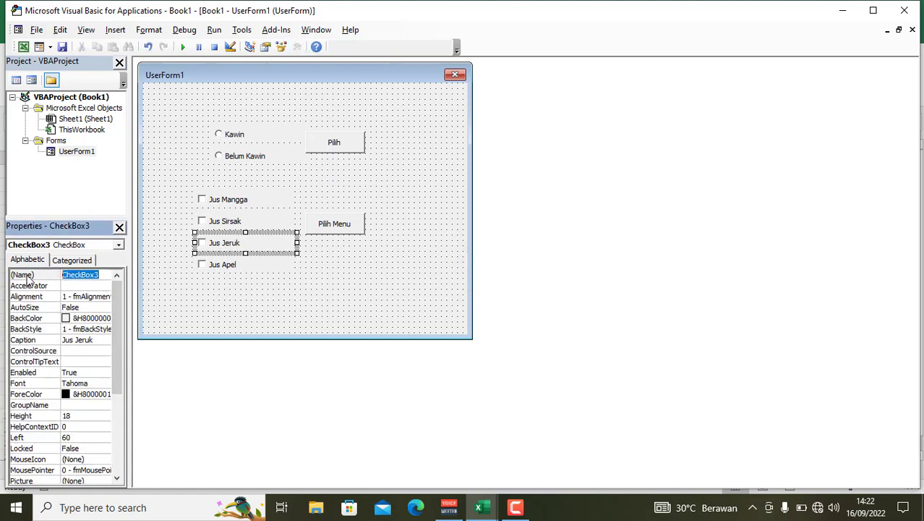
{"action": "type", "text": "jeruk"}
{"action": "key", "text": "Return"}
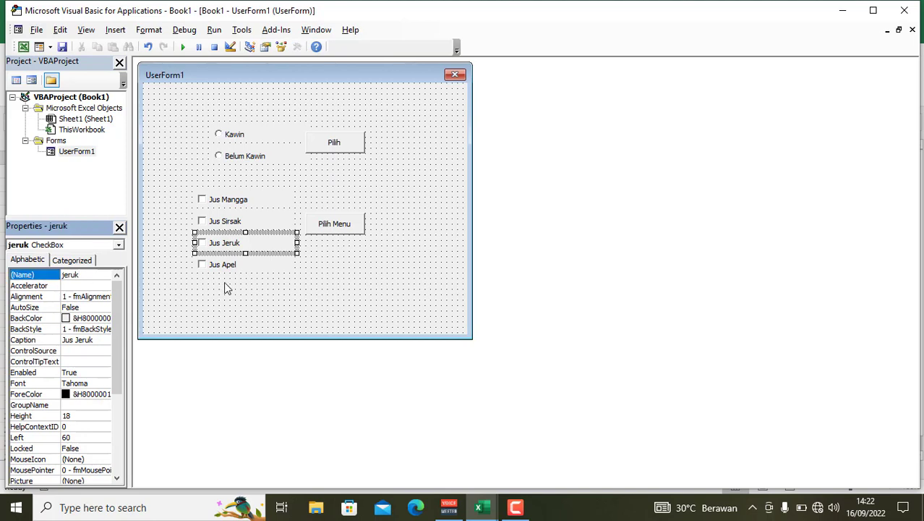
{"action": "left_click", "coordinate": [225, 265]}
{"action": "left_click", "coordinate": [86, 275]}
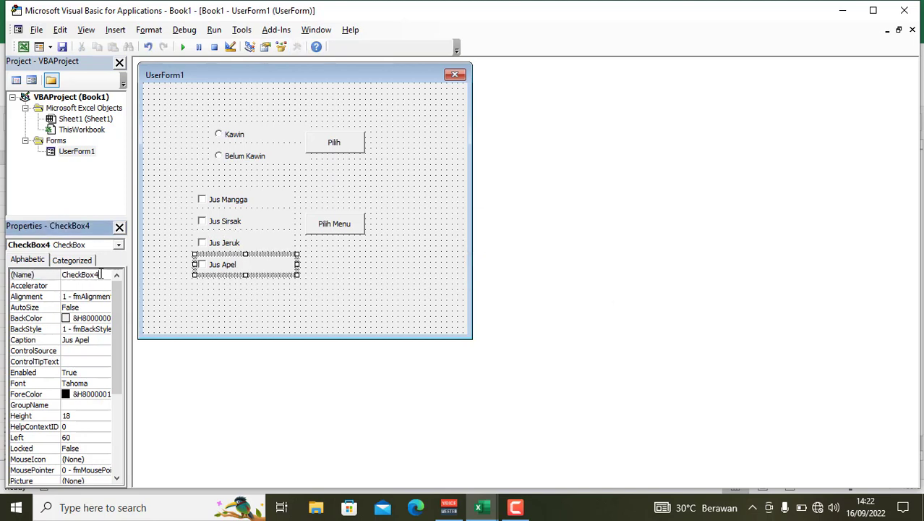
{"action": "left_click_drag", "start_coordinate": [96, 275], "coordinate": [35, 275]}
{"action": "type", "text": "apel"}
{"action": "key", "text": "Return"}
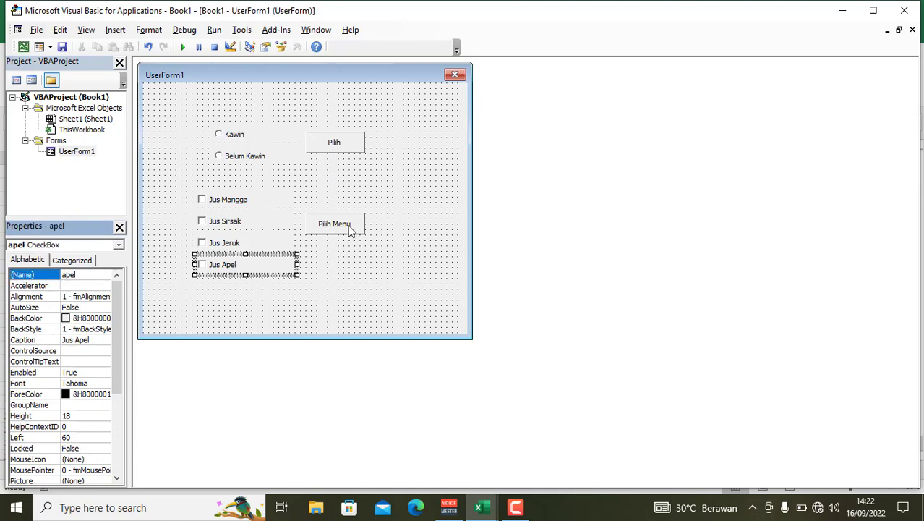
{"action": "left_click", "coordinate": [350, 228]}
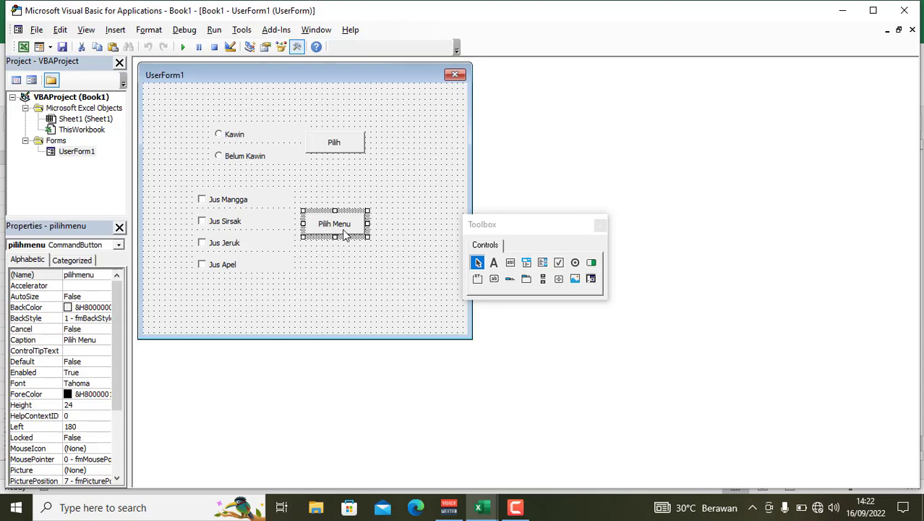
In pilihmenu_Click, write If mangga.Value = True Then menu = " Jus Mangga".
{"action": "double_click", "coordinate": [342, 230]}
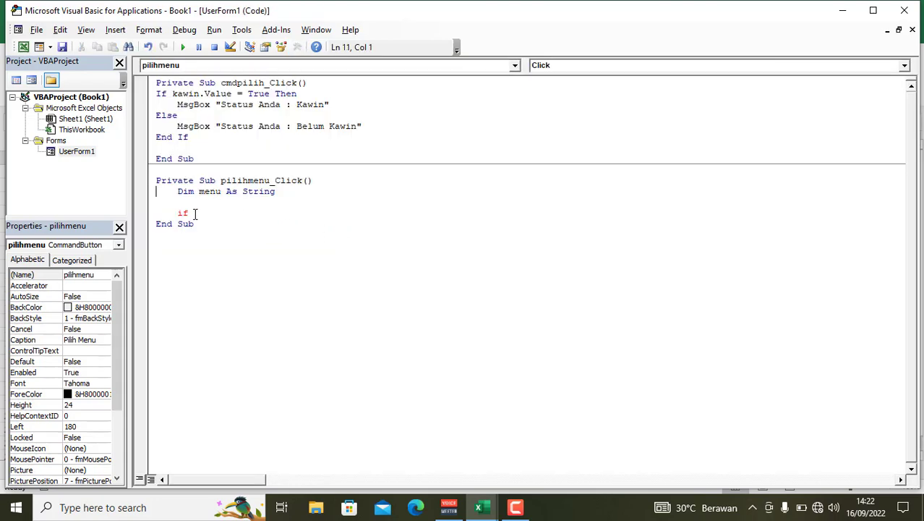
{"action": "left_click", "coordinate": [195, 215]}
{"action": "double_click", "coordinate": [85, 153]}
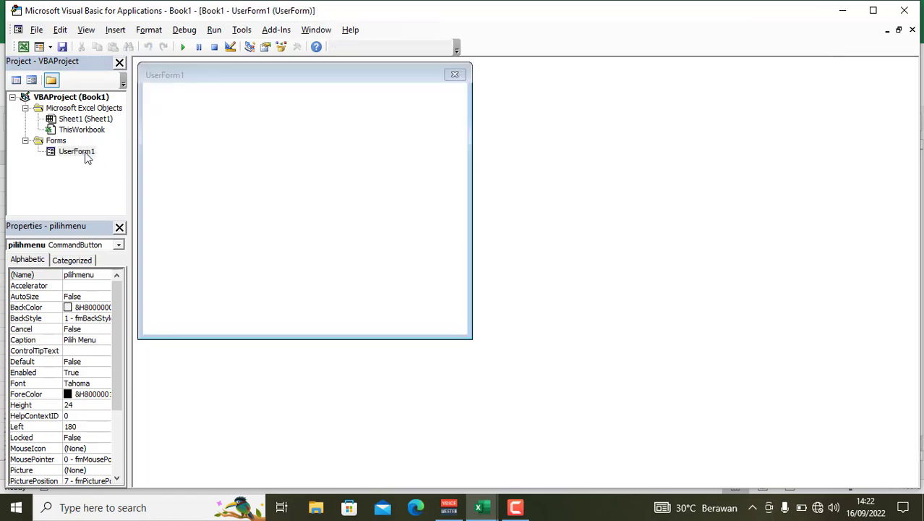
{"action": "double_click", "coordinate": [348, 237]}
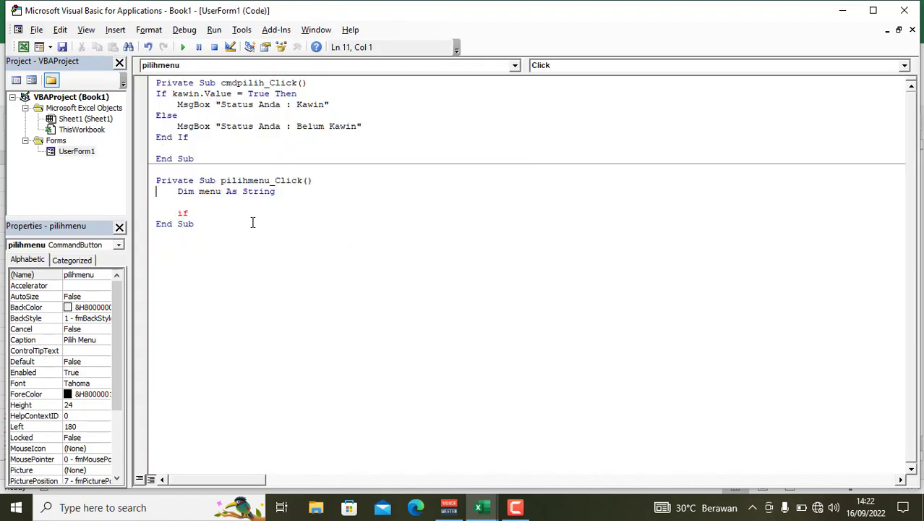
{"action": "left_click", "coordinate": [211, 213]}
{"action": "type", "text": "magi"}
{"action": "type", "text": "cs"}
{"action": "key", "text": "BackSpace"}
{"action": "key", "text": "BackSpace"}
{"action": "key", "text": "BackSpace"}
{"action": "key", "text": "BackSpace"}
{"action": "type", "text": "n"}
{"action": "type", "text": "gga"}
{"action": "key", "text": "BackSpace"}
{"action": "type", "text": ".value"}
{"action": "type", "text": " =t"}
{"action": "key", "text": "BackSpace"}
{"action": "type", "text": "true "}
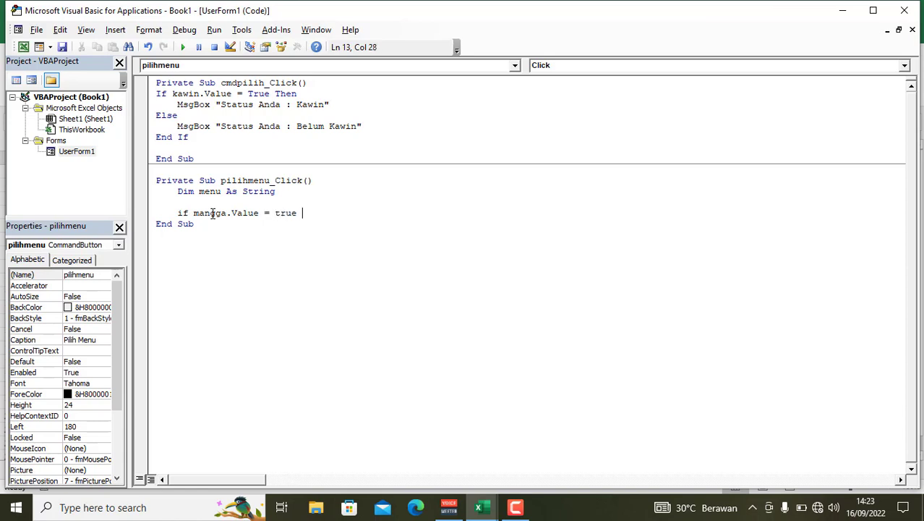
{"action": "type", "text": "then"}
{"action": "type", "text": "me"}
{"action": "type", "text": "nu "}
{"action": "type", "text": "= "}
{"action": "type", "text": "\" Jus M"}
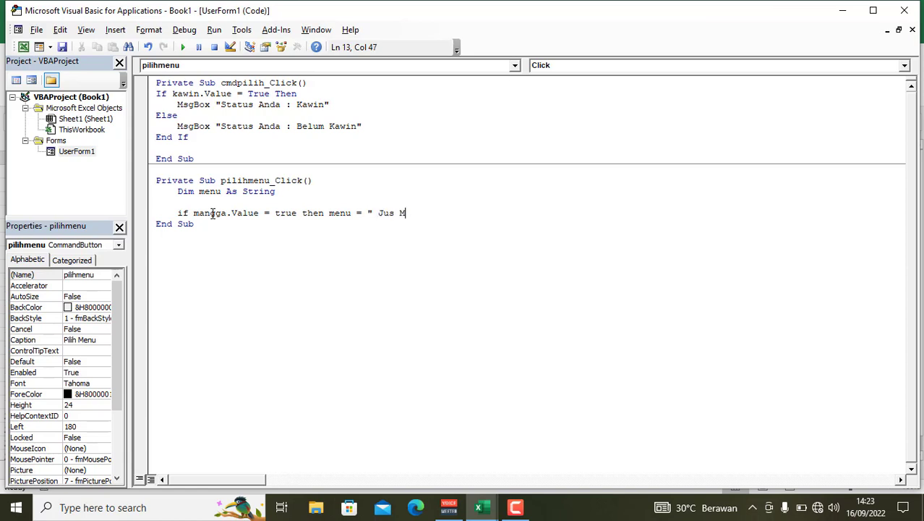
{"action": "type", "text": "angga"}
{"action": "key", "text": "Return"}
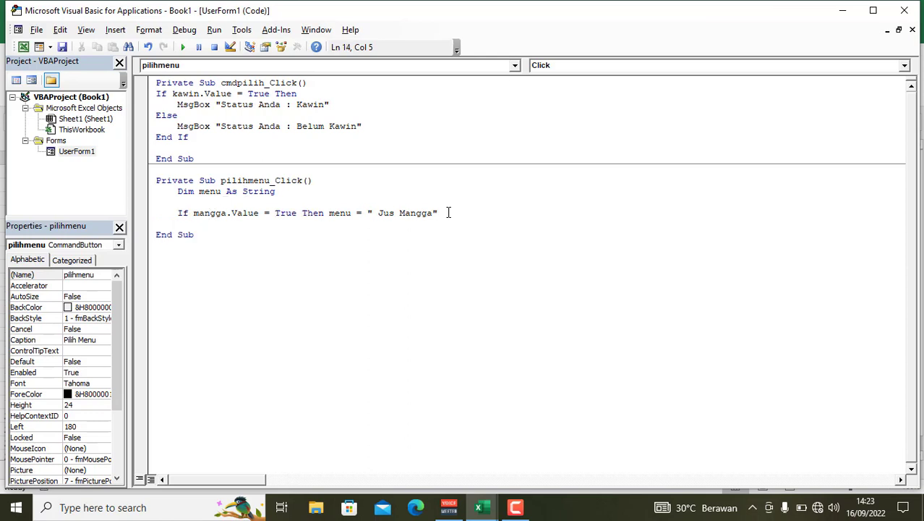
{"action": "left_click_drag", "start_coordinate": [449, 213], "coordinate": [178, 213]}
{"action": "key", "text": "ctrl+c"}
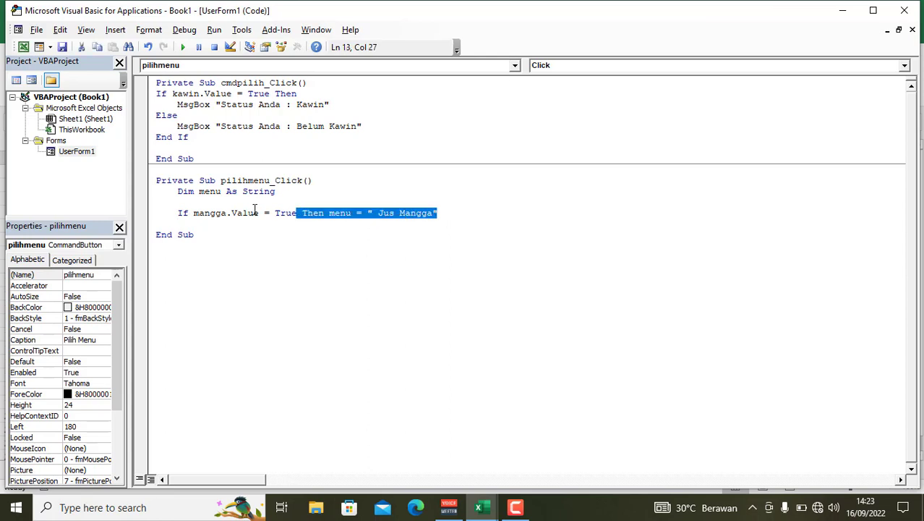
Paste a copy of the mangga line and change it to If sirsak.Value = True Then menu = " Jus Sirsak".
{"action": "left_click", "coordinate": [183, 223]}
{"action": "key", "text": "ctrl+v"}
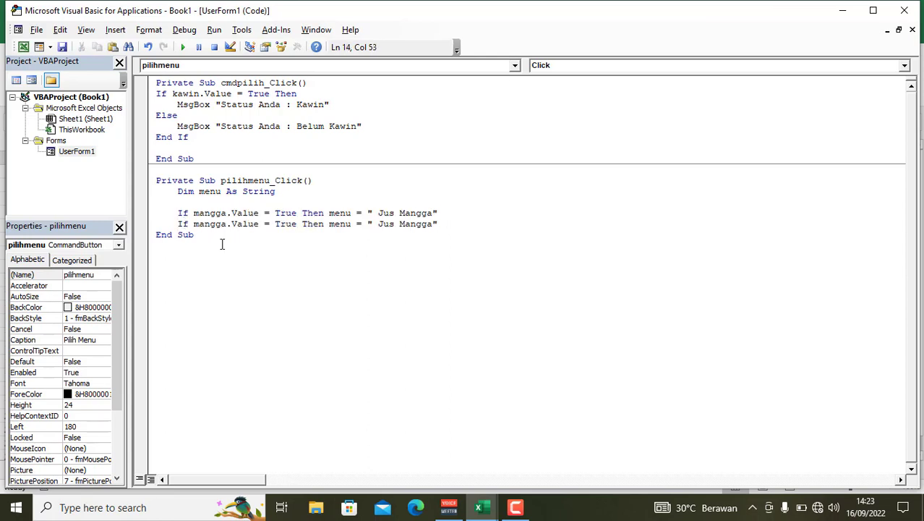
{"action": "double_click", "coordinate": [91, 152]}
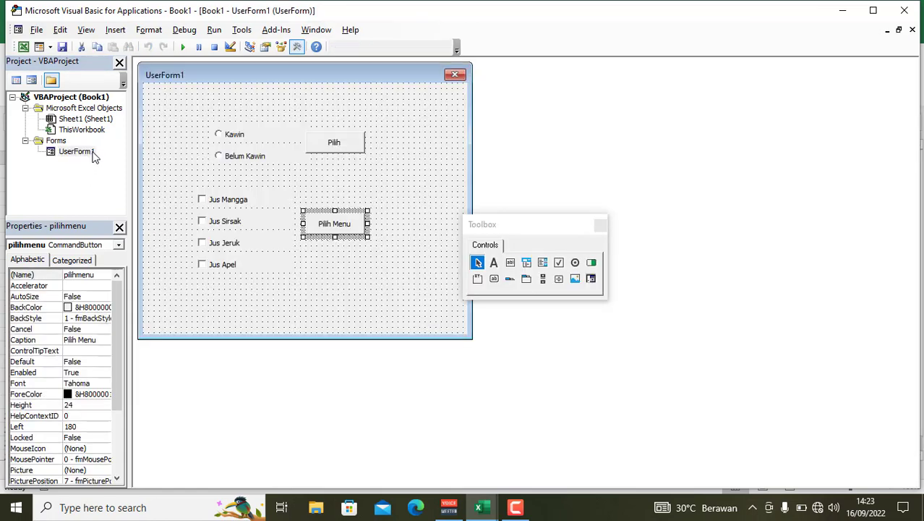
{"action": "double_click", "coordinate": [324, 238]}
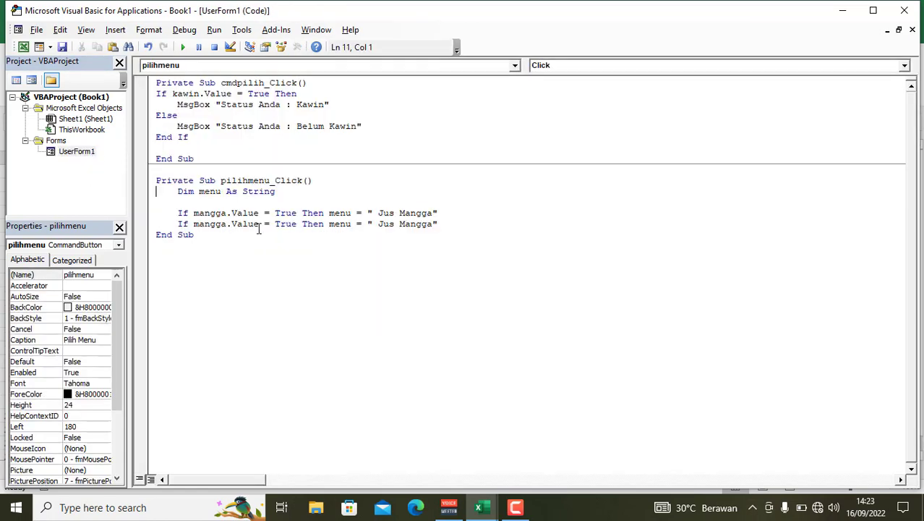
{"action": "left_click", "coordinate": [228, 225]}
{"action": "key", "text": "BackSpace"}
{"action": "key", "text": "BackSpace"}
{"action": "key", "text": "BackSpace"}
{"action": "key", "text": "BackSpace"}
{"action": "key", "text": "BackSpace"}
{"action": "key", "text": "BackSpace"}
{"action": "type", "text": "s"}
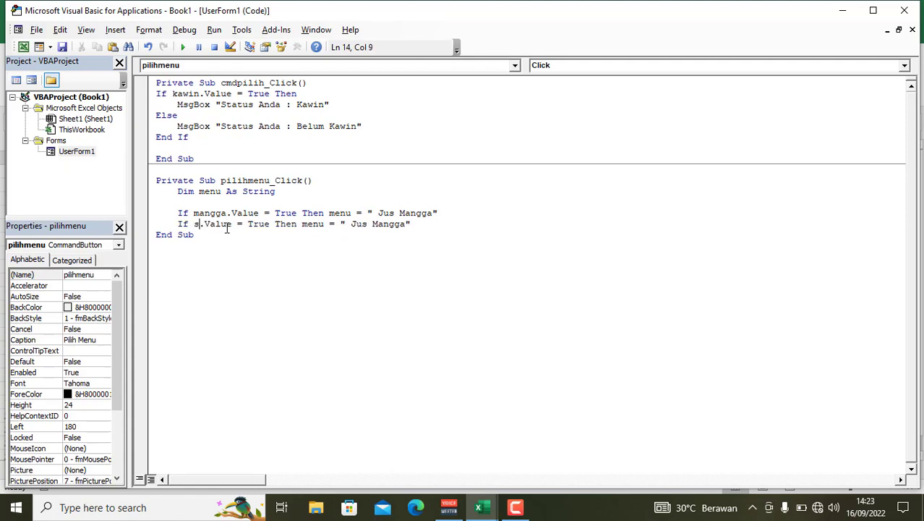
{"action": "type", "text": "irsak"}
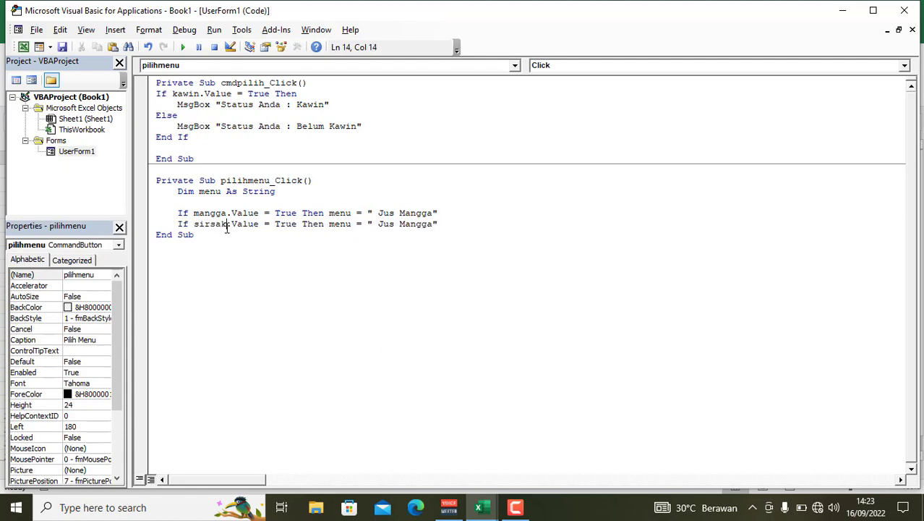
{"action": "left_click", "coordinate": [208, 309]}
{"action": "left_click", "coordinate": [433, 224]}
{"action": "key", "text": "BackSpace"}
{"action": "key", "text": "BackSpace"}
{"action": "key", "text": "BackSpace"}
{"action": "key", "text": "BackSpace"}
{"action": "key", "text": "BackSpace"}
{"action": "key", "text": "BackSpace"}
{"action": "type", "text": "Sur"}
{"action": "key", "text": "BackSpace"}
{"action": "key", "text": "BackSpace"}
{"action": "type", "text": "u"}
{"action": "type", "text": "r"}
{"action": "key", "text": "BackSpace"}
{"action": "key", "text": "BackSpace"}
{"action": "type", "text": "ir"}
{"action": "type", "text": "sak"}
Add another copy edited to If jeruk.Value = True Then menu = " Jus Jeruk".
{"action": "left_click", "coordinate": [457, 223]}
{"action": "key", "text": "Return"}
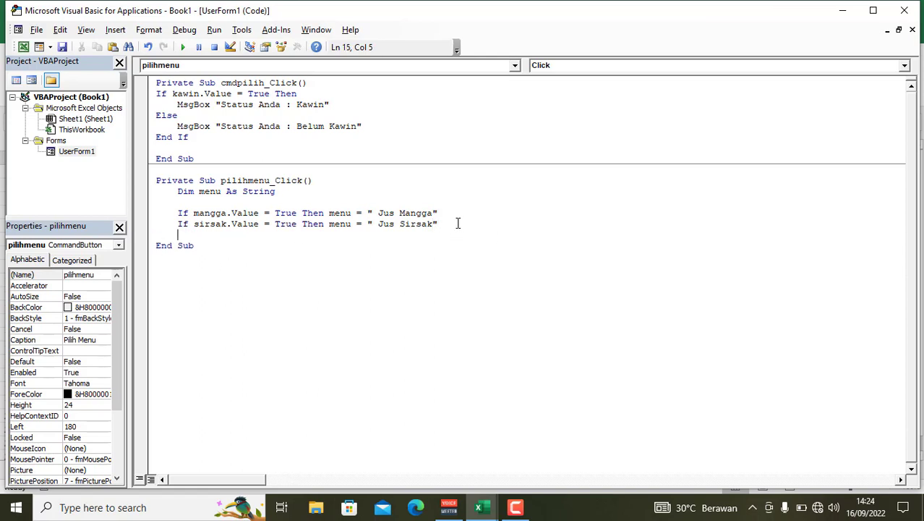
{"action": "key", "text": "ctrl+v"}
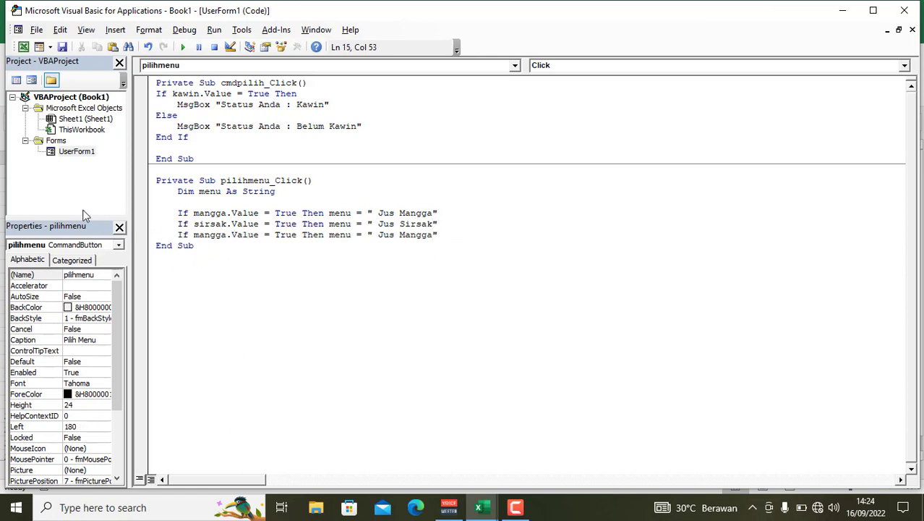
{"action": "double_click", "coordinate": [86, 153]}
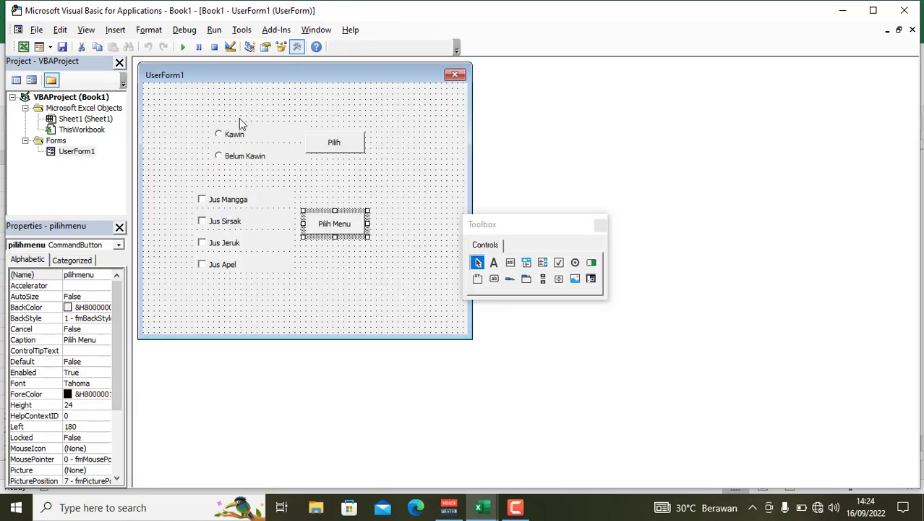
{"action": "left_click", "coordinate": [333, 235]}
{"action": "double_click", "coordinate": [333, 235]}
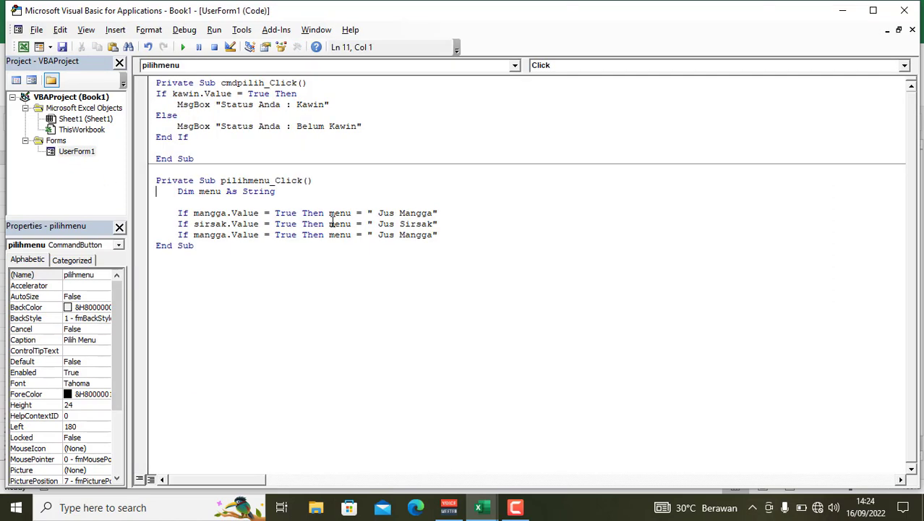
{"action": "left_click", "coordinate": [227, 235]}
{"action": "key", "text": "BackSpace"}
{"action": "key", "text": "BackSpace"}
{"action": "key", "text": "BackSpace"}
{"action": "key", "text": "BackSpace"}
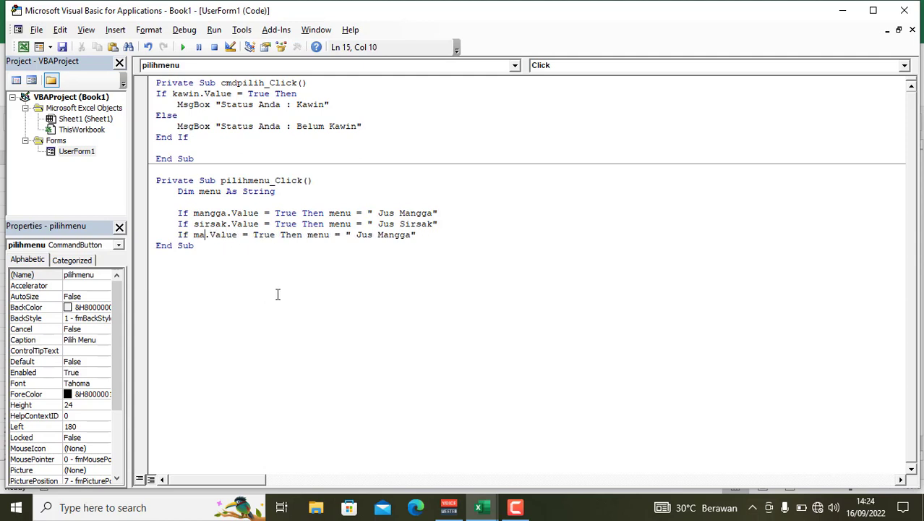
{"action": "key", "text": "BackSpace"}
{"action": "key", "text": "BackSpace"}
{"action": "type", "text": "jeruk"}
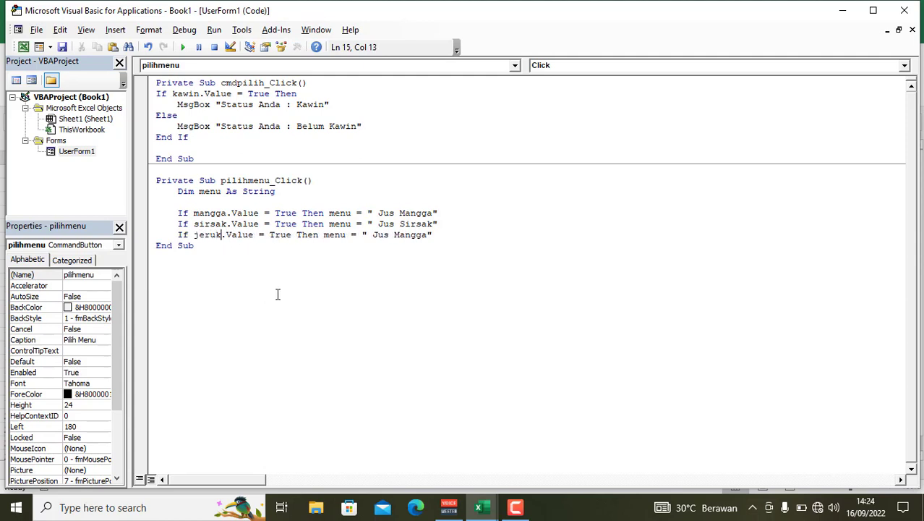
{"action": "left_click", "coordinate": [429, 236]}
{"action": "key", "text": "BackSpace"}
{"action": "key", "text": "BackSpace"}
{"action": "key", "text": "BackSpace"}
{"action": "key", "text": "BackSpace"}
{"action": "key", "text": "BackSpace"}
{"action": "key", "text": "BackSpace"}
{"action": "type", "text": "Je"}
{"action": "type", "text": "ruk"}
Add a final copy edited to If apel.Value = True Then menu = " Jus Apel".
{"action": "left_click", "coordinate": [429, 237]}
{"action": "key", "text": "Return"}
{"action": "key", "text": "ctrl+v"}
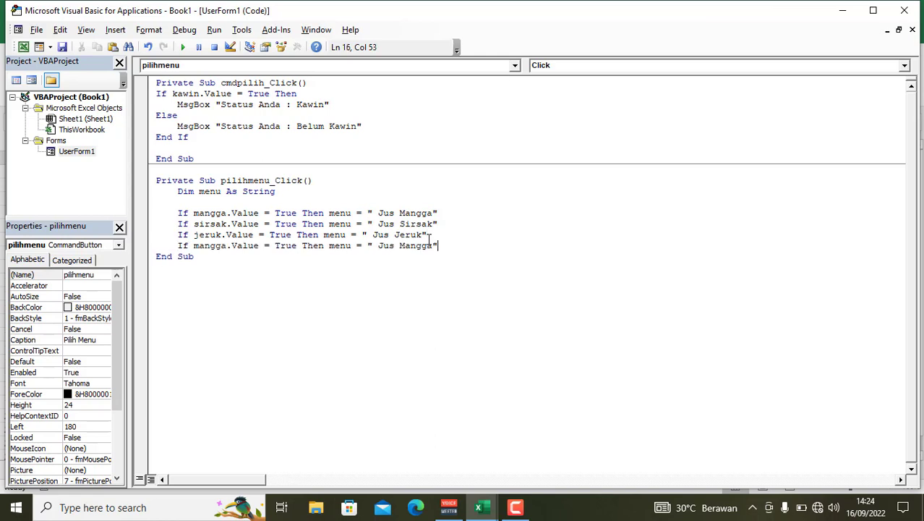
{"action": "left_click", "coordinate": [230, 246]}
{"action": "key", "text": "BackSpace"}
{"action": "key", "text": "BackSpace"}
{"action": "key", "text": "BackSpace"}
{"action": "key", "text": "BackSpace"}
{"action": "key", "text": "BackSpace"}
{"action": "key", "text": "BackSpace"}
{"action": "type", "text": "a"}
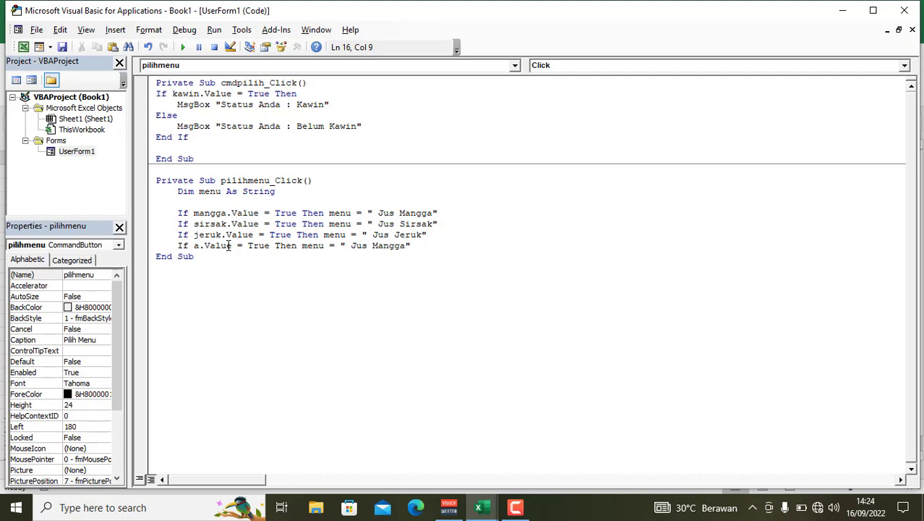
{"action": "type", "text": "pel"}
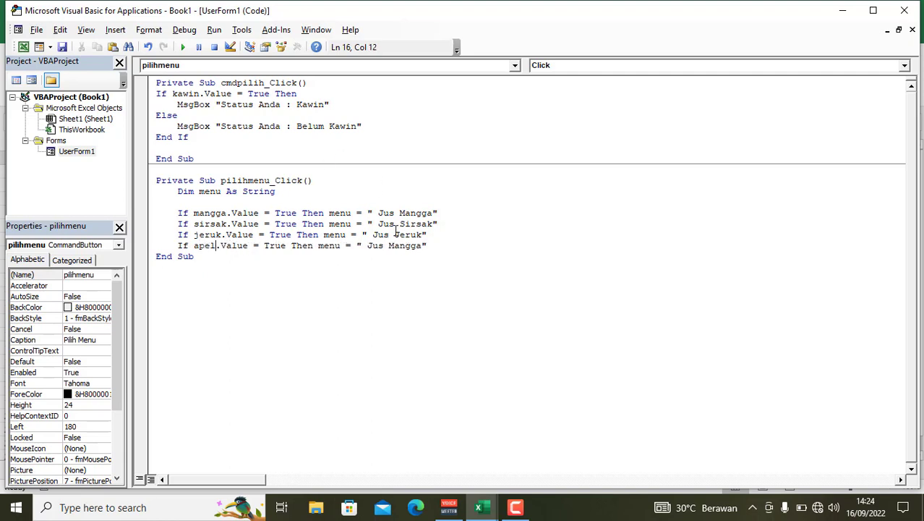
{"action": "key", "text": "BackSpace"}
{"action": "key", "text": "BackSpace"}
{"action": "key", "text": "BackSpace"}
{"action": "key", "text": "BackSpace"}
{"action": "key", "text": "BackSpace"}
{"action": "key", "text": "BackSpace"}
{"action": "type", "text": "Apel"}
{"action": "left_click", "coordinate": [183, 47]}
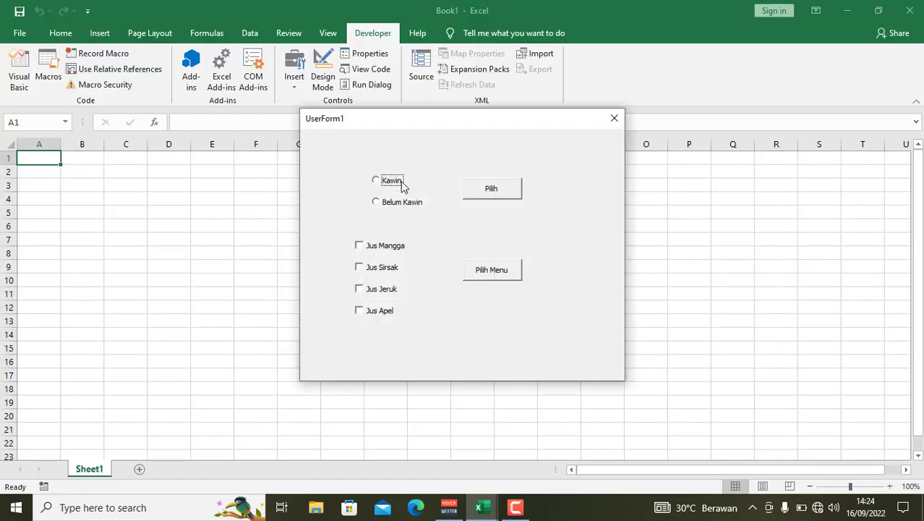
{"action": "left_click", "coordinate": [374, 246]}
{"action": "left_click", "coordinate": [498, 276]}
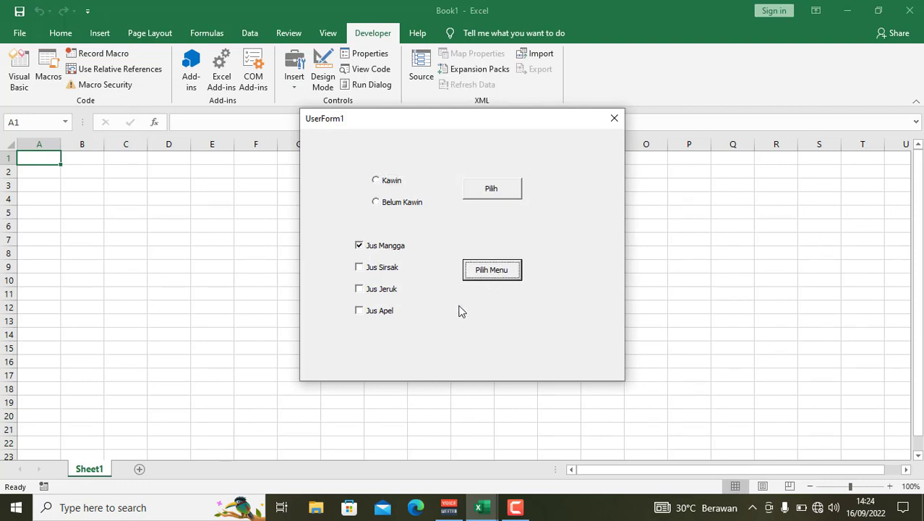
{"action": "left_click", "coordinate": [613, 121]}
{"action": "double_click", "coordinate": [321, 225]}
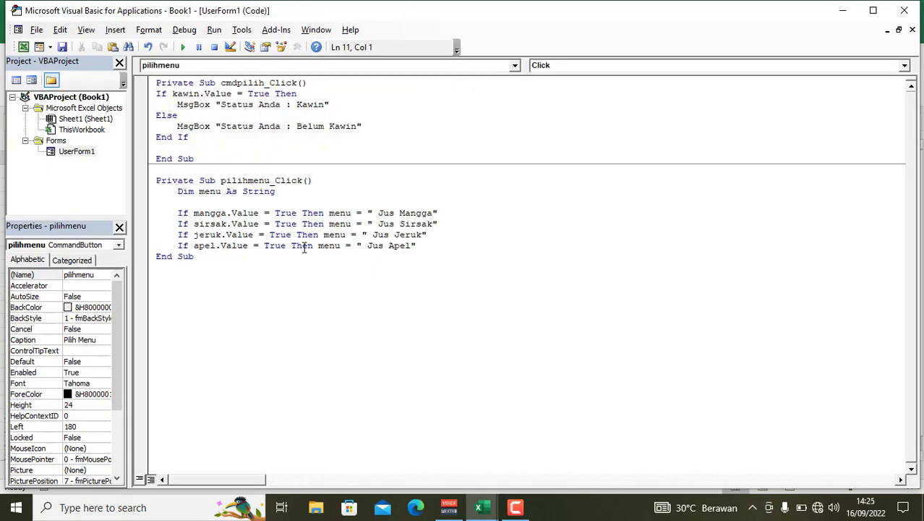
Add MsgBox " Menu minuman yang dipesan : " & menu below the apel line.
{"action": "left_click", "coordinate": [427, 246]}
{"action": "key", "text": "Return"}
{"action": "key", "text": "Return"}
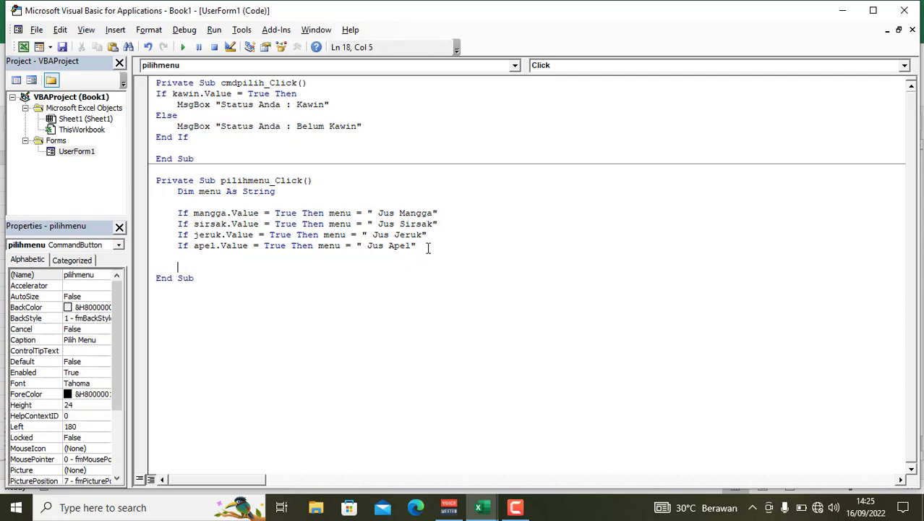
{"action": "type", "text": "ms"}
{"action": "key", "text": "BackSpace"}
{"action": "type", "text": "sgbox"}
{"action": "type", "text": " \""}
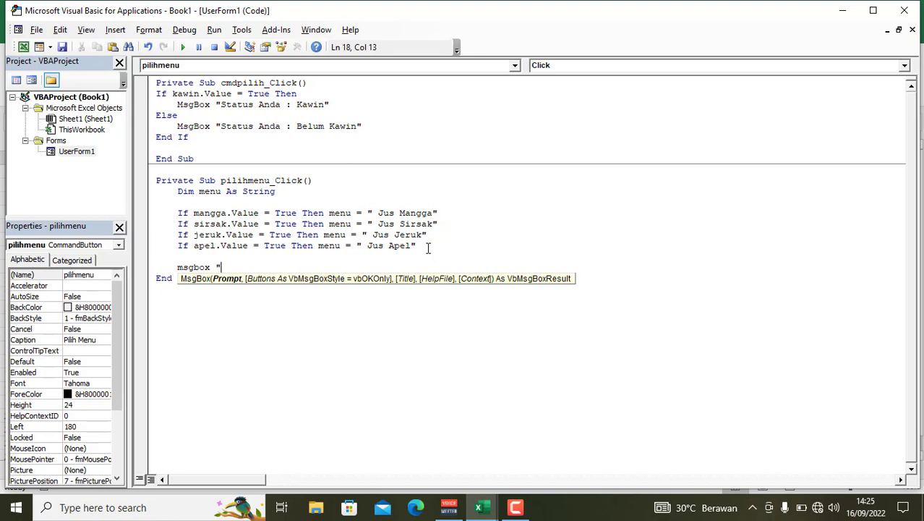
{"action": "type", "text": " Menu mi"}
{"action": "type", "text": "numan"}
{"action": "type", "text": " yang dip"}
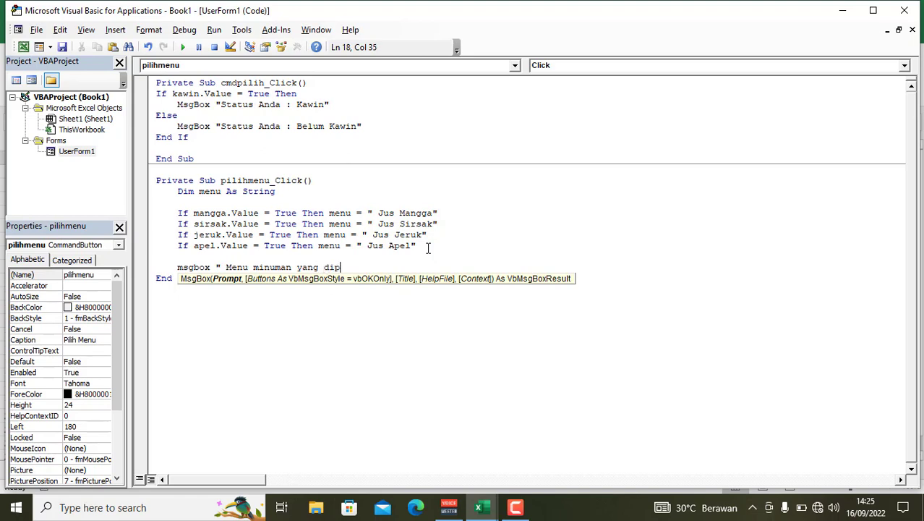
{"action": "type", "text": "esan "}
{"action": "type", "text": ":"}
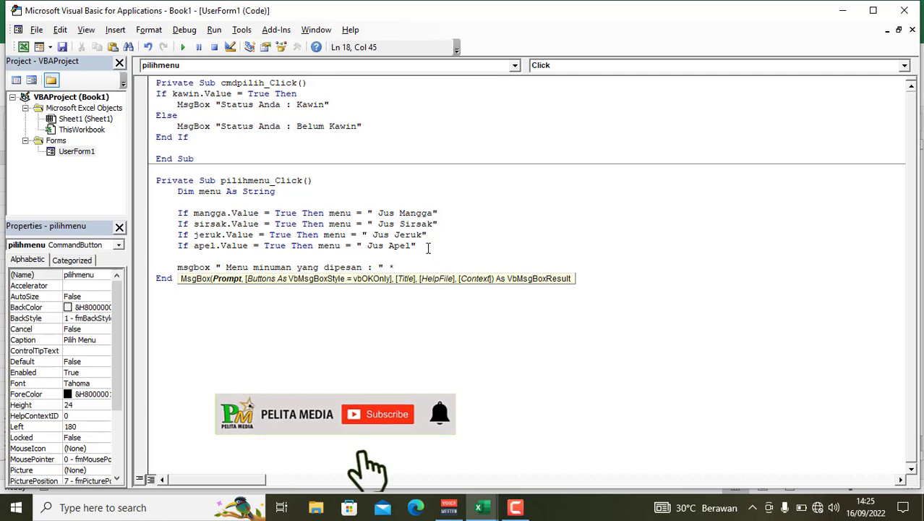
{"action": "type", "text": "& "}
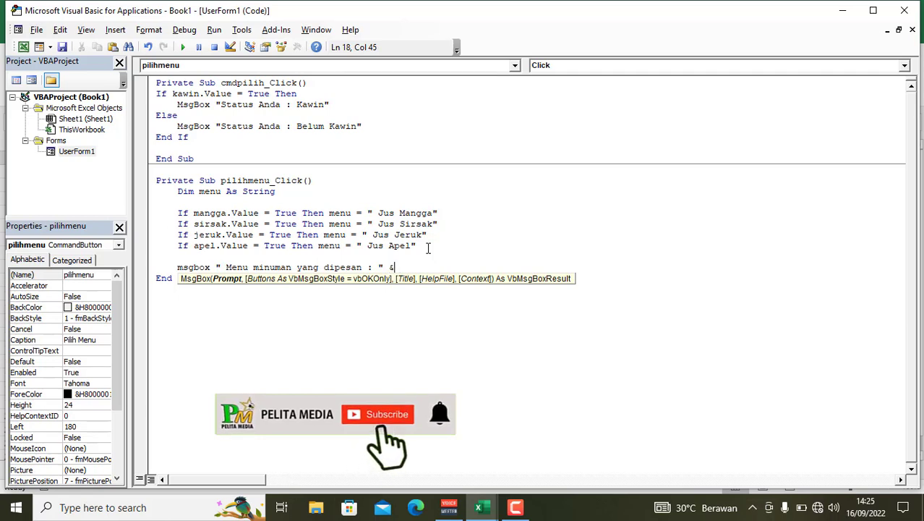
{"action": "type", "text": "menu"}
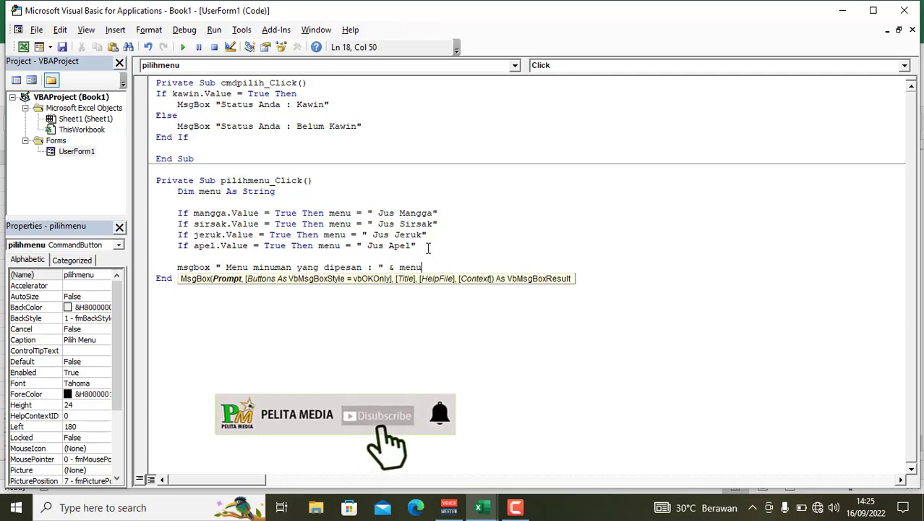
{"action": "left_click", "coordinate": [382, 347]}
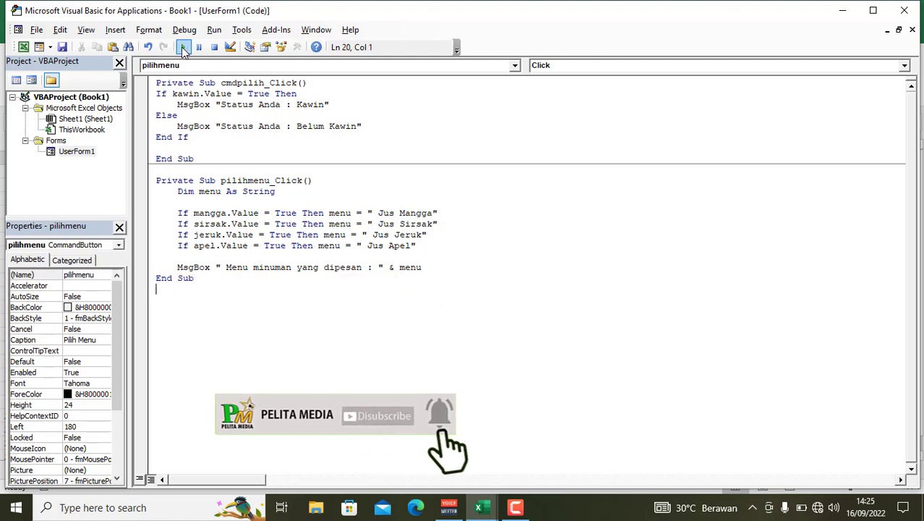
Run the form and test Pilih Menu with Jus Mangga, then Mangga plus Sirsak, which shows only Jus Sirsak.
{"action": "left_click", "coordinate": [183, 46]}
{"action": "left_click", "coordinate": [362, 247]}
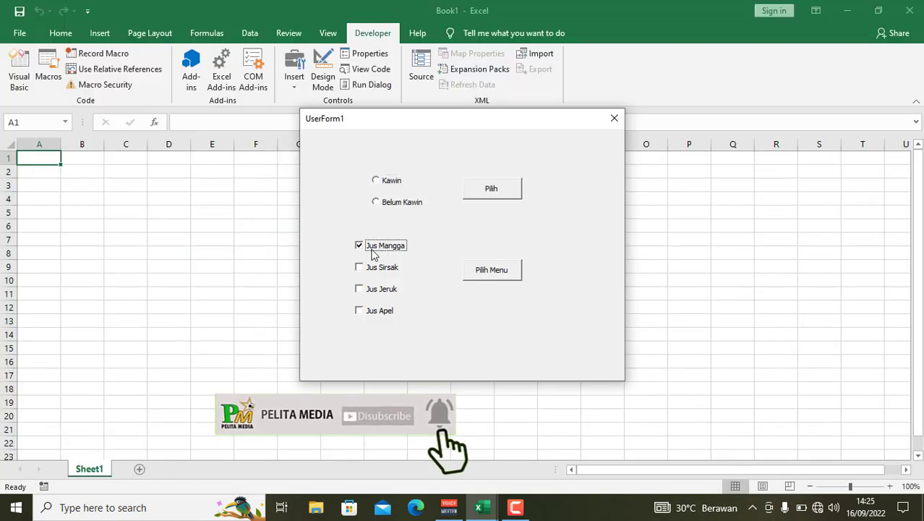
{"action": "left_click", "coordinate": [476, 274]}
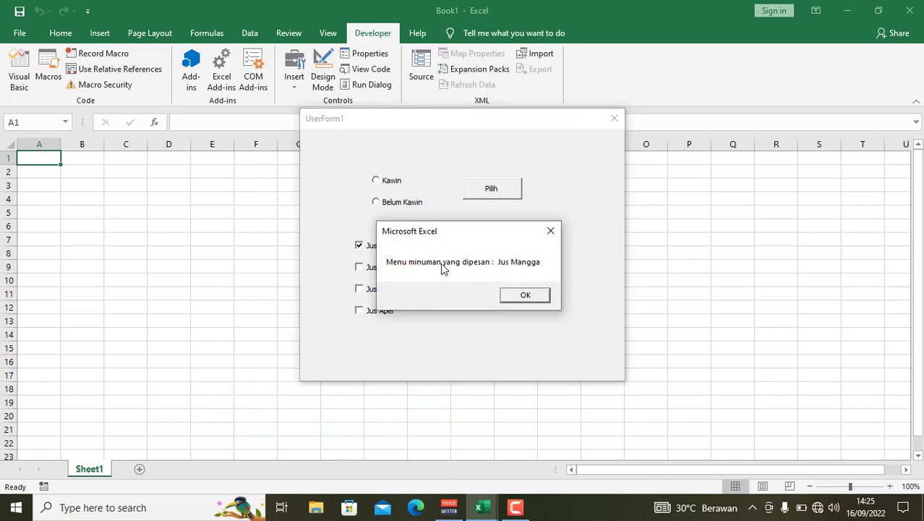
{"action": "left_click", "coordinate": [520, 295]}
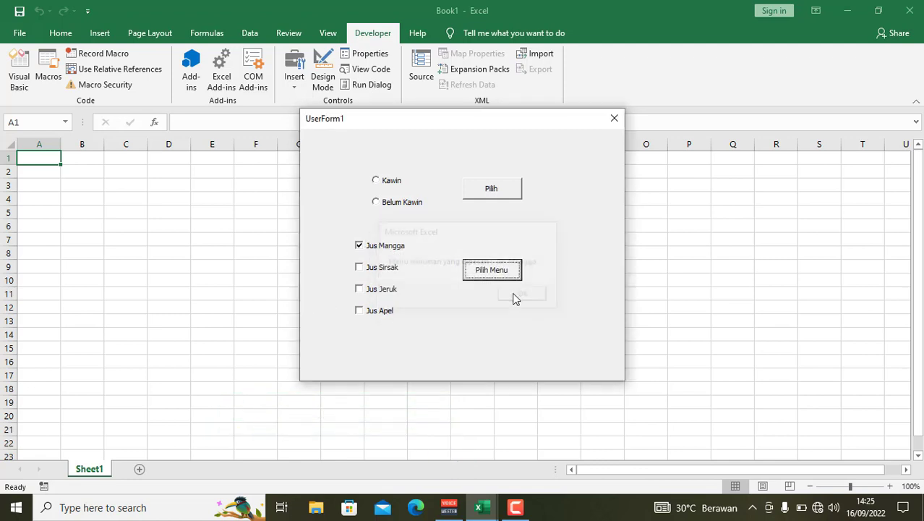
{"action": "left_click", "coordinate": [364, 268]}
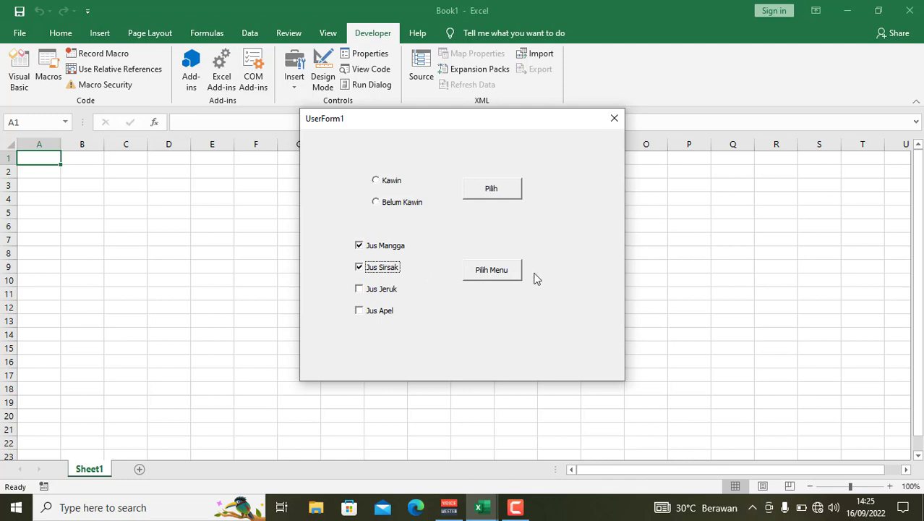
{"action": "left_click", "coordinate": [511, 272]}
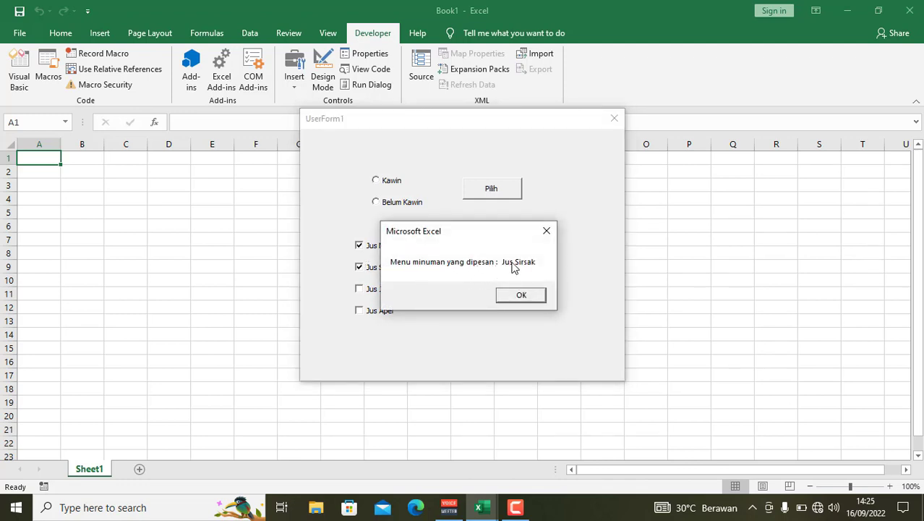
{"action": "left_click", "coordinate": [544, 230]}
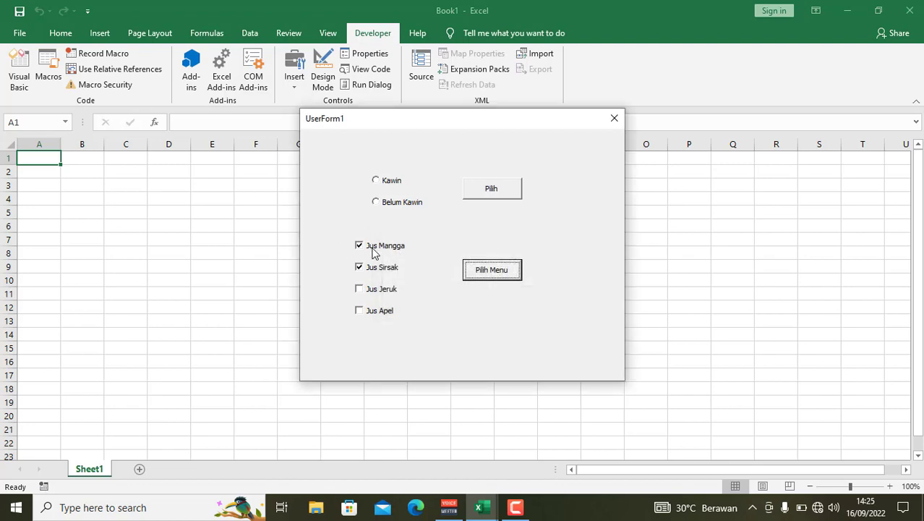
Rewrite the Jus Sirsak line as menu = menu & " Jus Sirsak", fixing the compile error.
{"action": "left_click", "coordinate": [614, 118]}
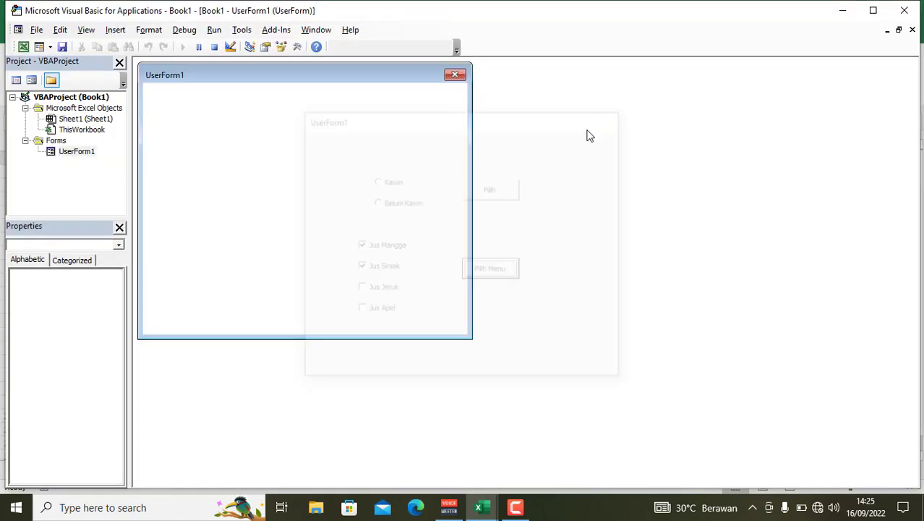
{"action": "double_click", "coordinate": [336, 225]}
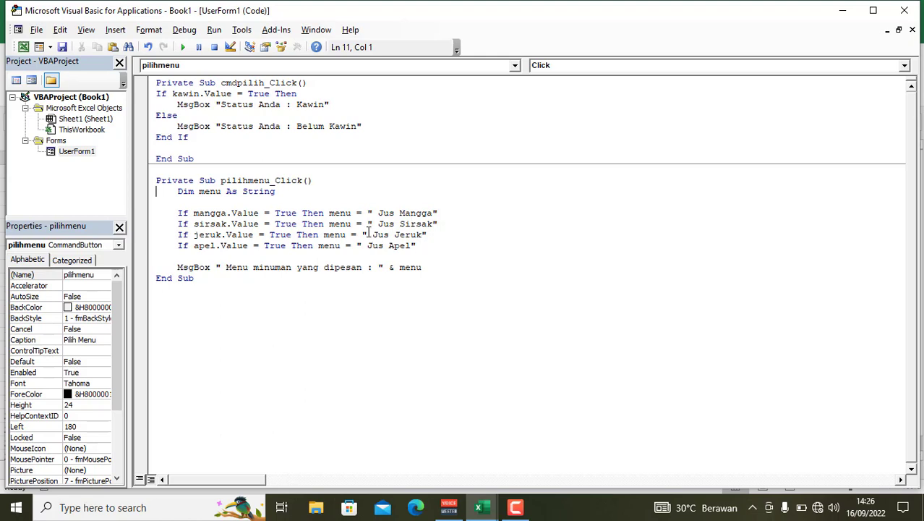
{"action": "left_click", "coordinate": [369, 224]}
{"action": "type", "text": "menu"}
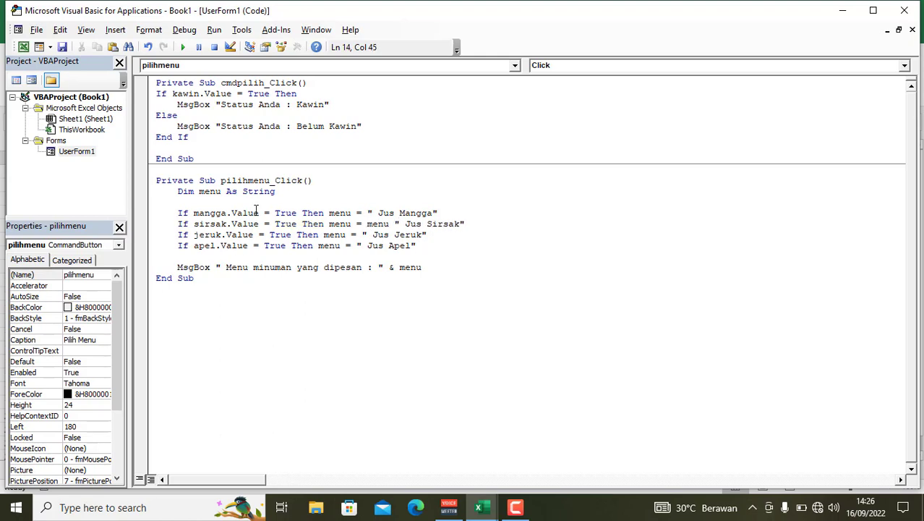
{"action": "left_click", "coordinate": [222, 196]}
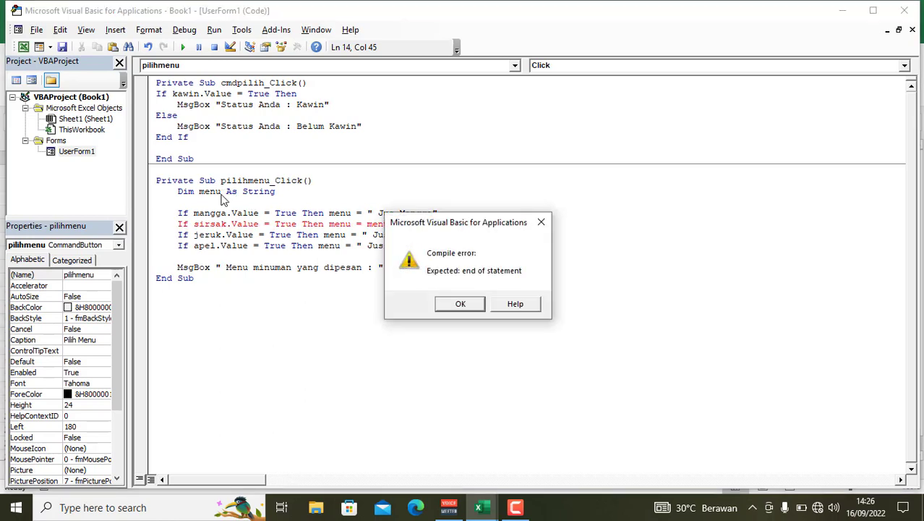
{"action": "left_click", "coordinate": [466, 304]}
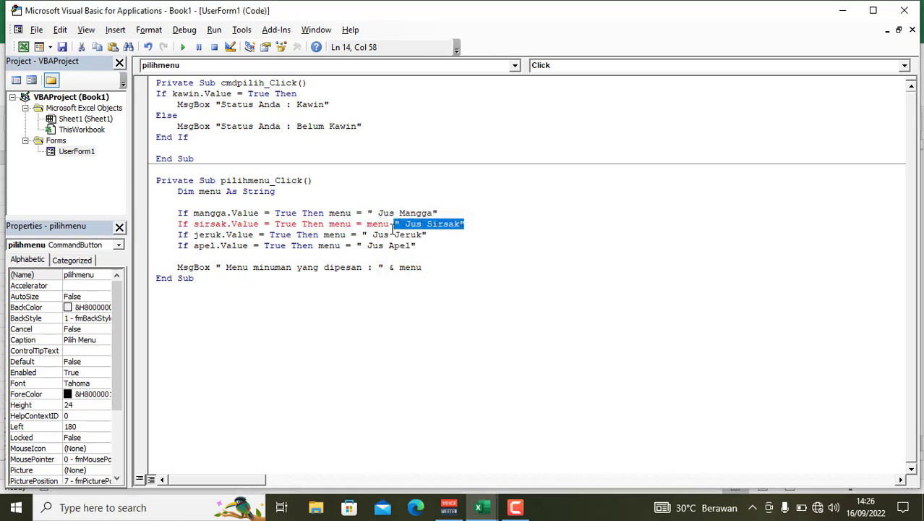
{"action": "left_click", "coordinate": [394, 223]}
{"action": "type", "text": "& "}
{"action": "type", "text": "&"}
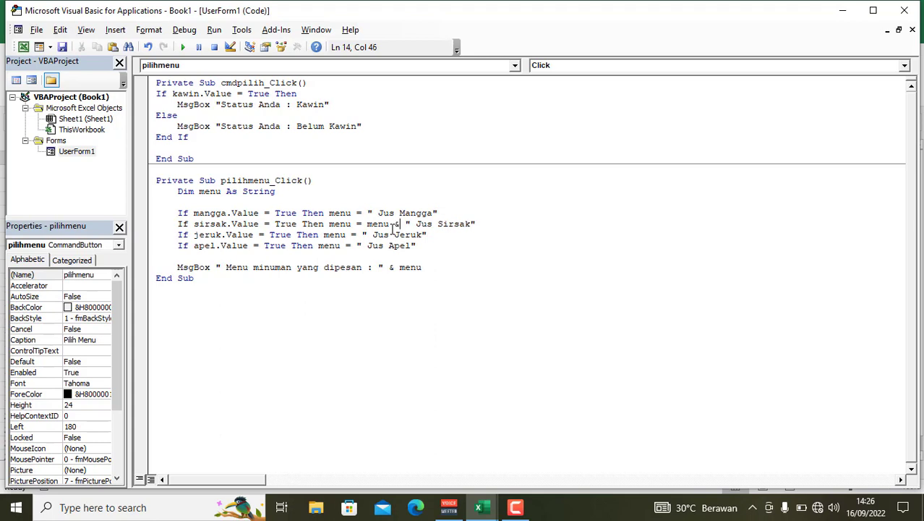
{"action": "left_click", "coordinate": [444, 285]}
Copy 'menu & ' in front of the Jus Jeruk and Jus Apel assignments.
{"action": "left_click_drag", "start_coordinate": [402, 224], "coordinate": [367, 224]}
{"action": "key", "text": "ctrl+c"}
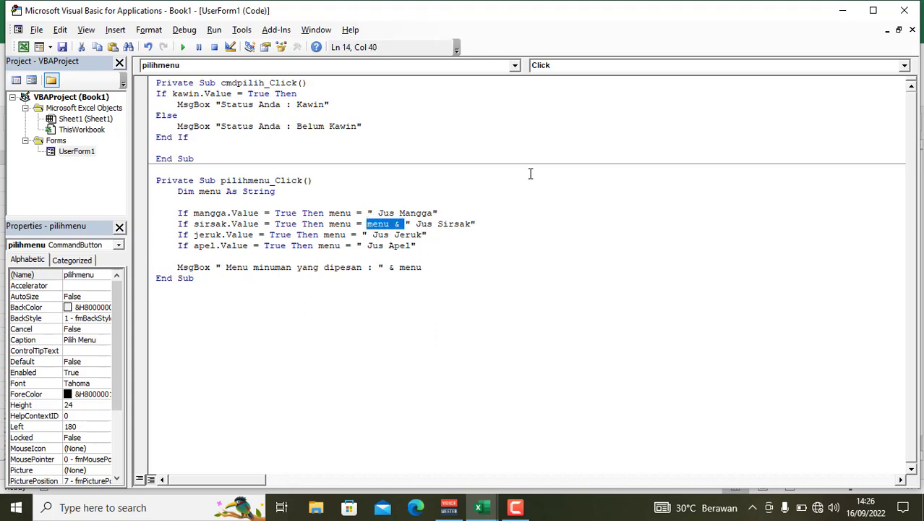
{"action": "left_click", "coordinate": [364, 235]}
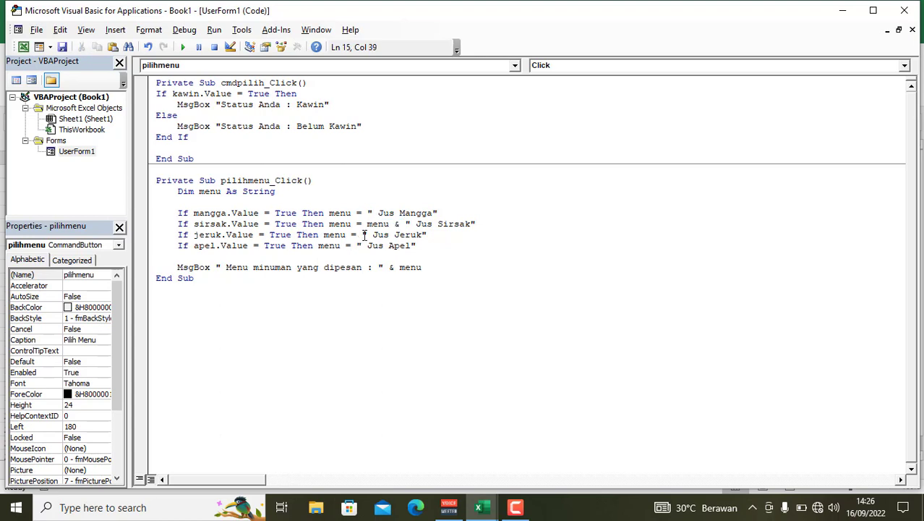
{"action": "key", "text": "ctrl+v"}
{"action": "key", "text": "BackSpace"}
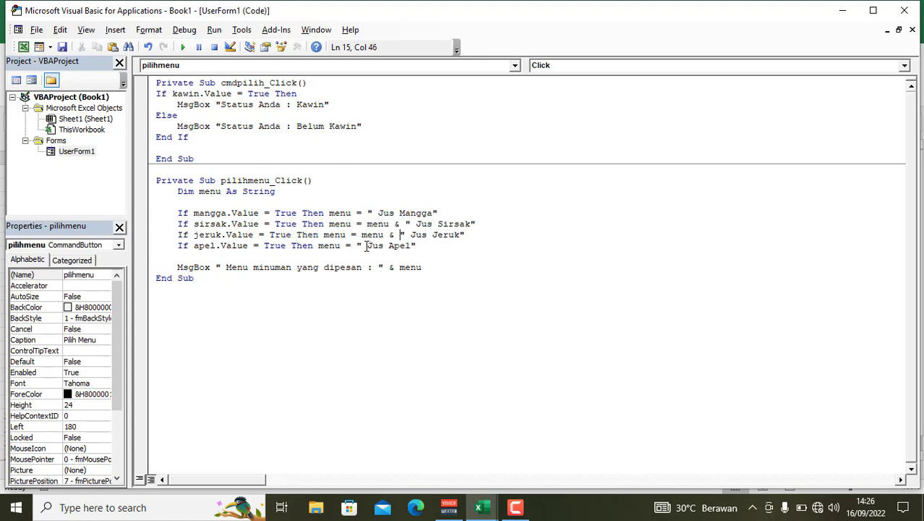
{"action": "left_click", "coordinate": [357, 246]}
{"action": "key", "text": "ctrl+v"}
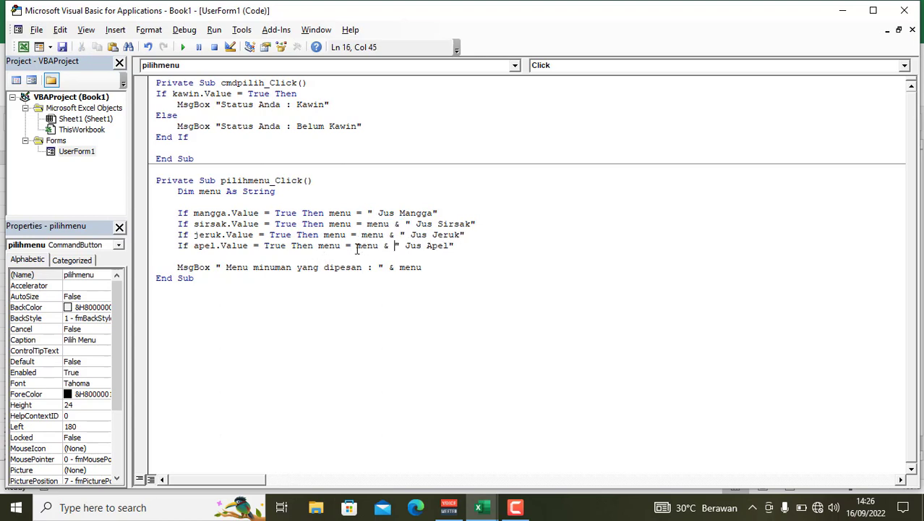
{"action": "key", "text": "BackSpace"}
Run the form with Jus Mangga and Jus Sirsak ticked and check the Pilih Menu message.
{"action": "key", "text": "ctrl+s"}
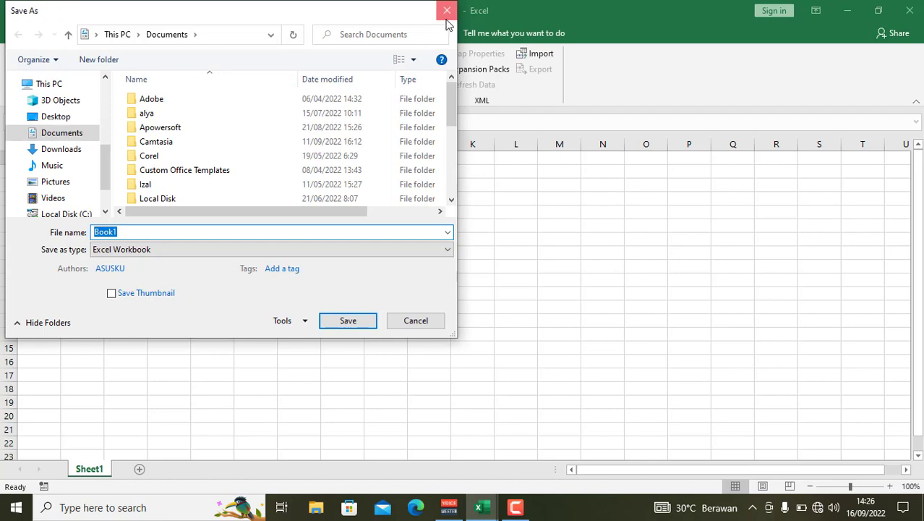
{"action": "left_click", "coordinate": [448, 12]}
{"action": "left_click", "coordinate": [185, 47]}
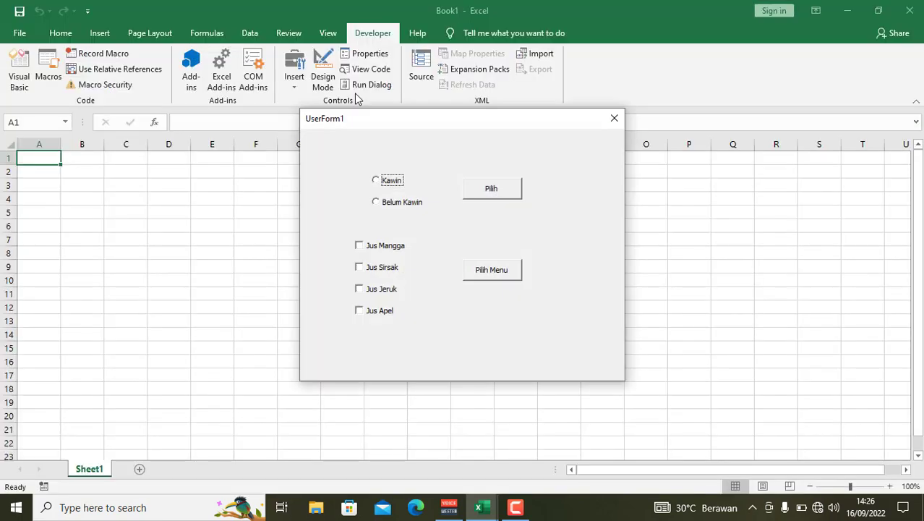
{"action": "left_click", "coordinate": [371, 248]}
{"action": "left_click", "coordinate": [360, 268]}
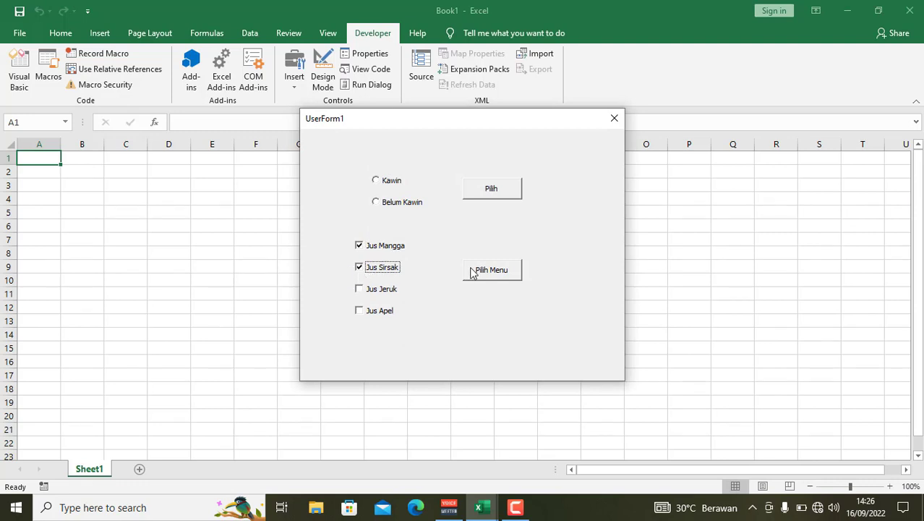
{"action": "left_click", "coordinate": [474, 273]}
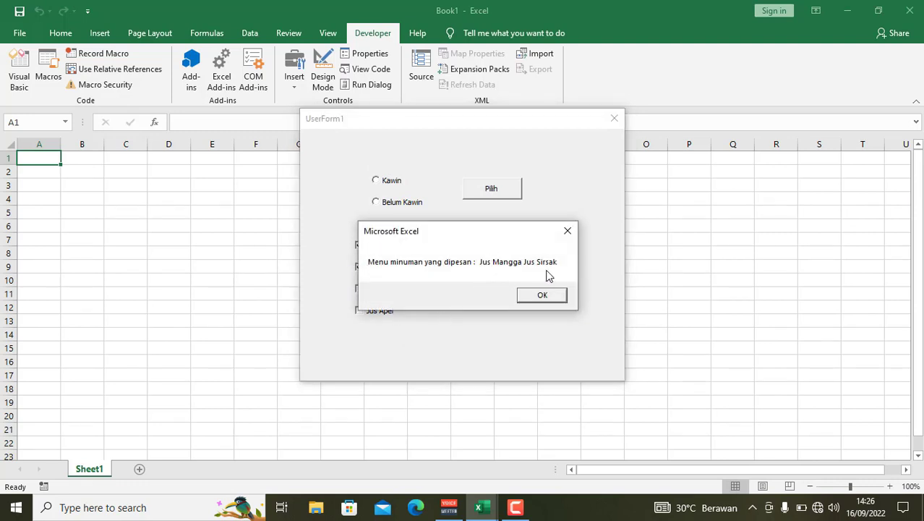
{"action": "left_click_drag", "start_coordinate": [496, 231], "coordinate": [650, 265]}
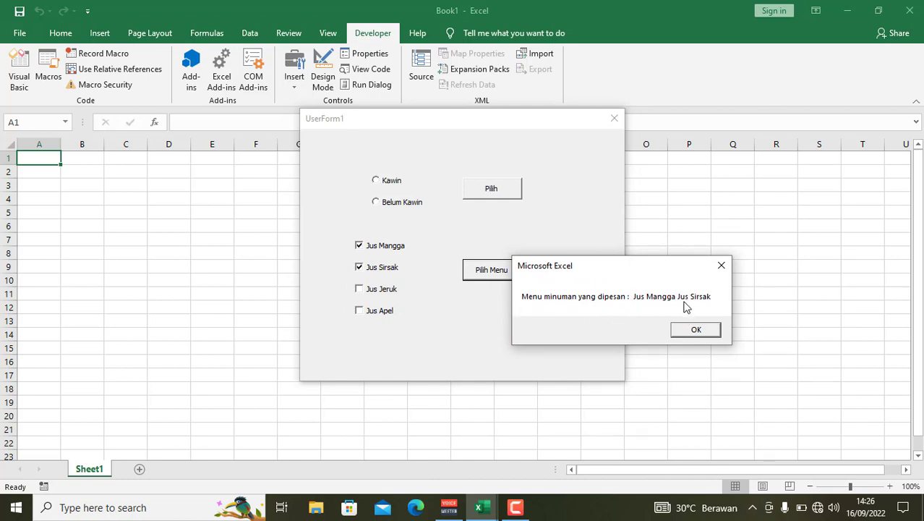
{"action": "left_click", "coordinate": [696, 327]}
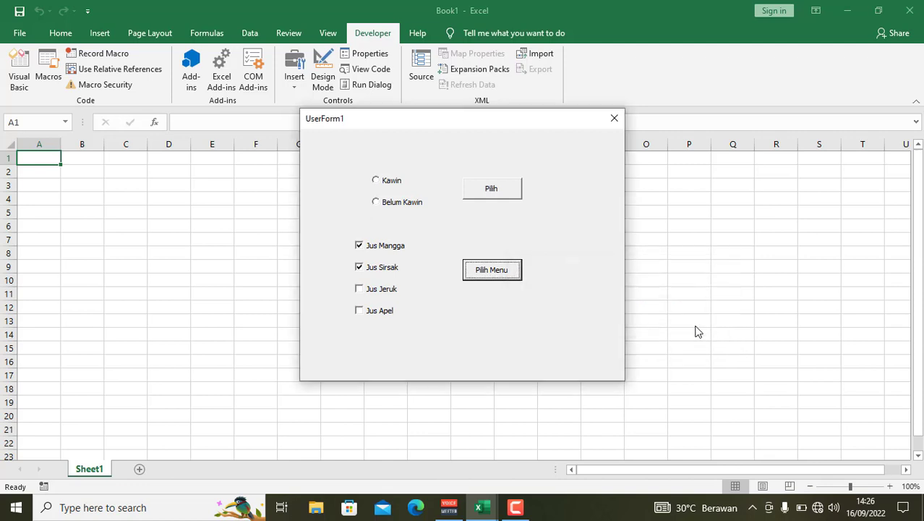
Add Jus Jeruk, then Jus Apel, confirming all four juices appear on one line, then close the form.
{"action": "left_click", "coordinate": [387, 290]}
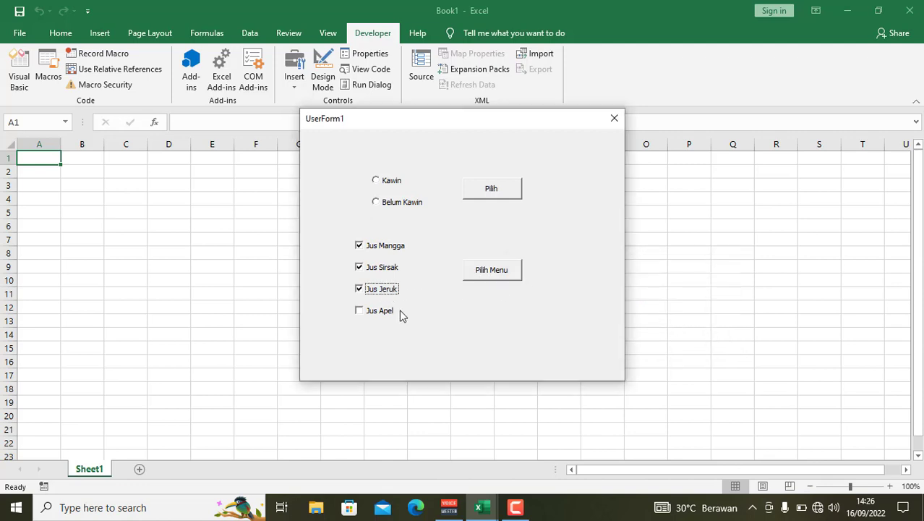
{"action": "left_click", "coordinate": [490, 281]}
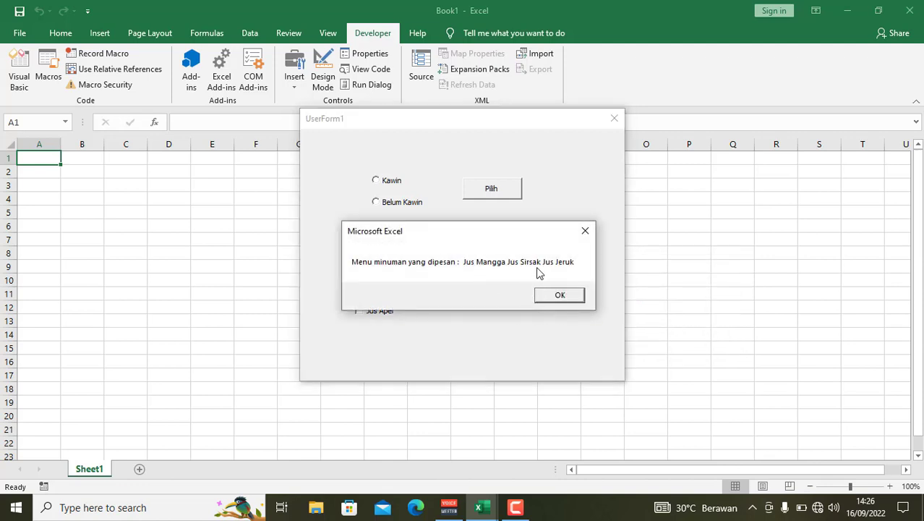
{"action": "left_click", "coordinate": [559, 294]}
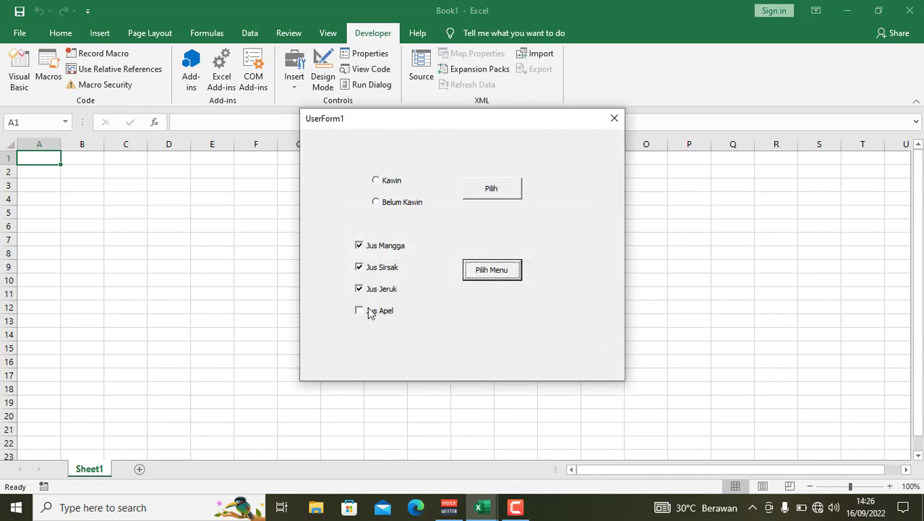
{"action": "left_click", "coordinate": [373, 311]}
{"action": "left_click", "coordinate": [512, 277]}
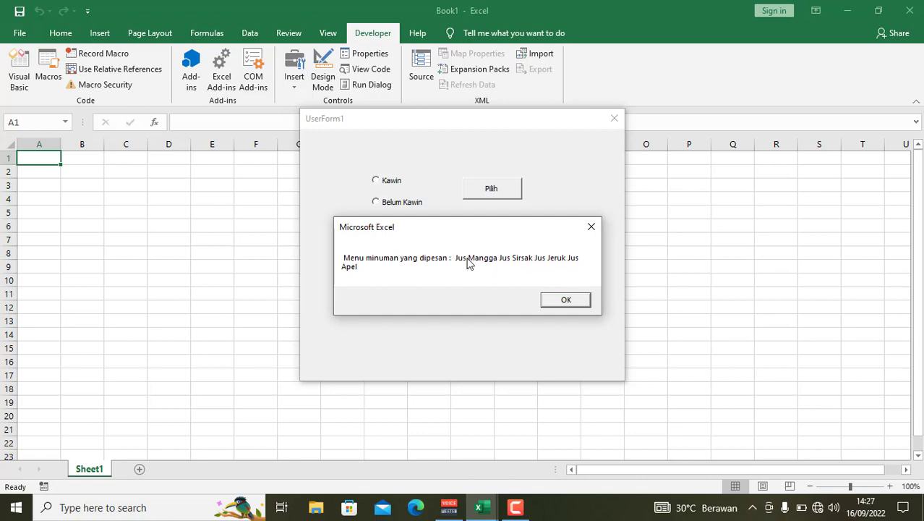
{"action": "left_click", "coordinate": [557, 303]}
{"action": "left_click", "coordinate": [614, 118]}
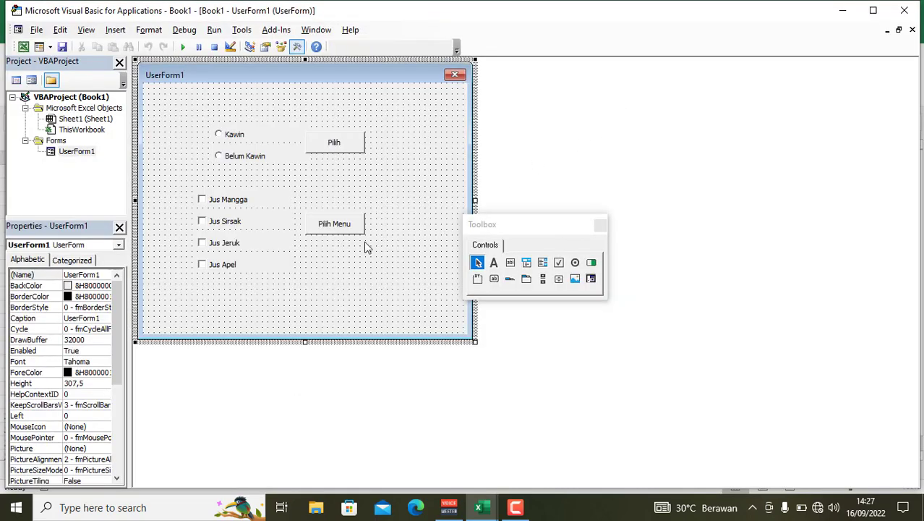
Append & vbCrLf to the end of the Jus Sirsak line in pilihmenu_Click.
{"action": "double_click", "coordinate": [360, 233]}
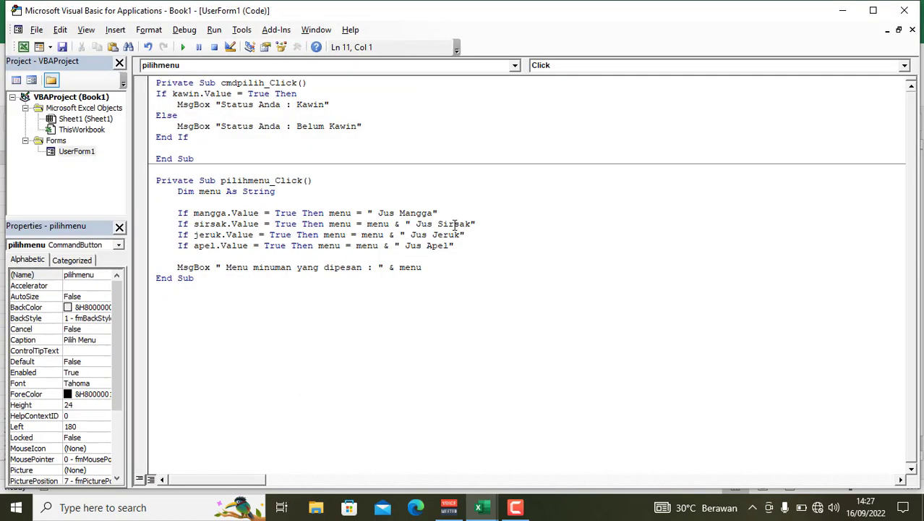
{"action": "left_click", "coordinate": [457, 213]}
{"action": "left_click", "coordinate": [487, 224]}
{"action": "type", "text": "b"}
{"action": "key", "text": "BackSpace"}
{"action": "type", "text": "lf"}
{"action": "left_click", "coordinate": [530, 265]}
Copy & vbCrLf onto the ends of the Jus Jeruk and Jus Apel lines.
{"action": "left_click_drag", "start_coordinate": [525, 224], "coordinate": [481, 224]}
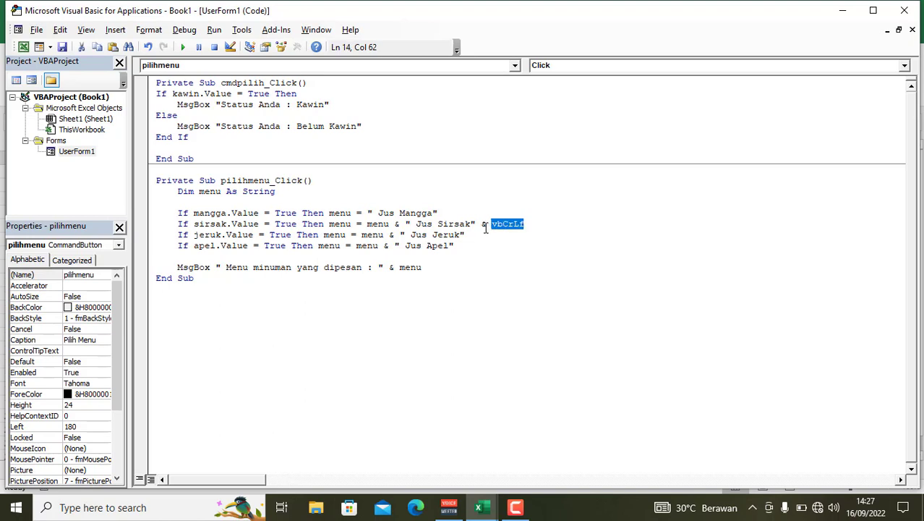
{"action": "right_click", "coordinate": [482, 227]}
{"action": "left_click", "coordinate": [501, 254]}
{"action": "left_click", "coordinate": [480, 234]}
{"action": "key", "text": "ctrl+v"}
{"action": "left_click", "coordinate": [467, 249]}
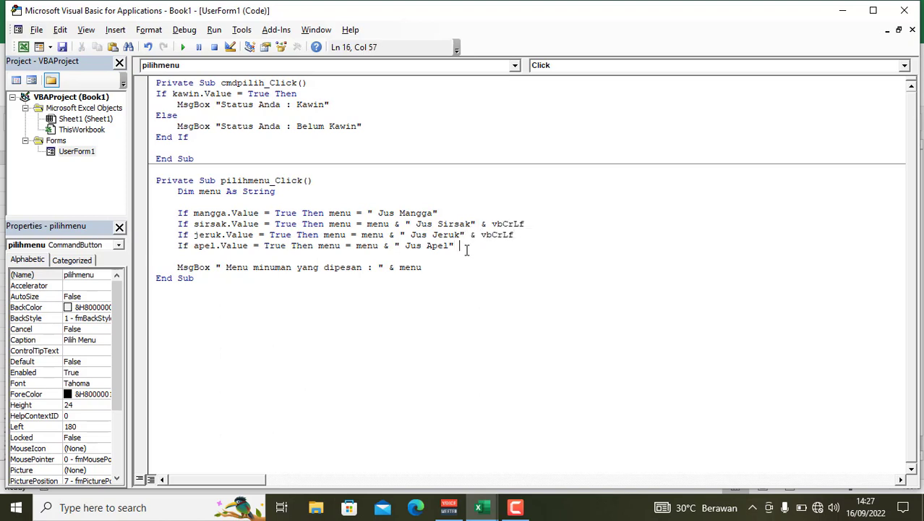
{"action": "key", "text": "ctrl+v"}
Make the Mangga line start with vbCrLf & and end with & vbCrLf, fixing the compile error.
{"action": "left_click", "coordinate": [451, 213]}
{"action": "key", "text": "ctrl+v"}
{"action": "left_click", "coordinate": [367, 214]}
{"action": "key", "text": "ctrl+v"}
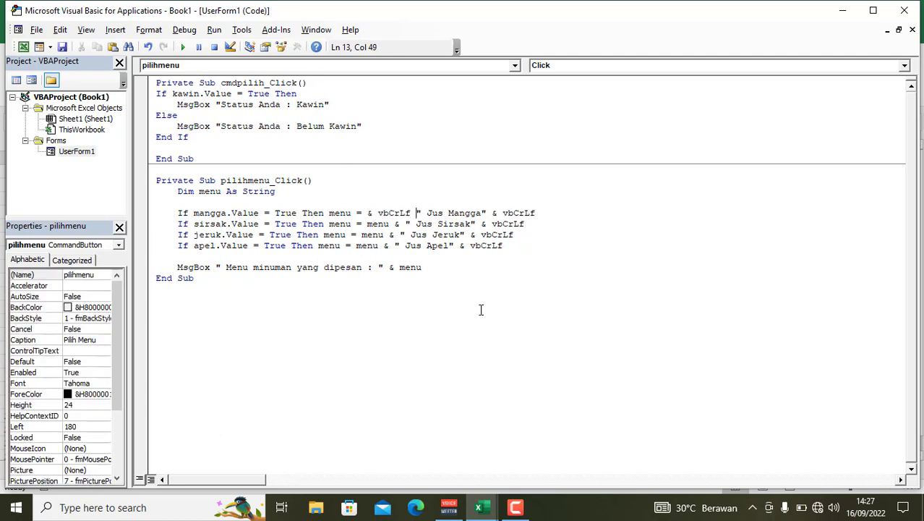
{"action": "left_click", "coordinate": [369, 229]}
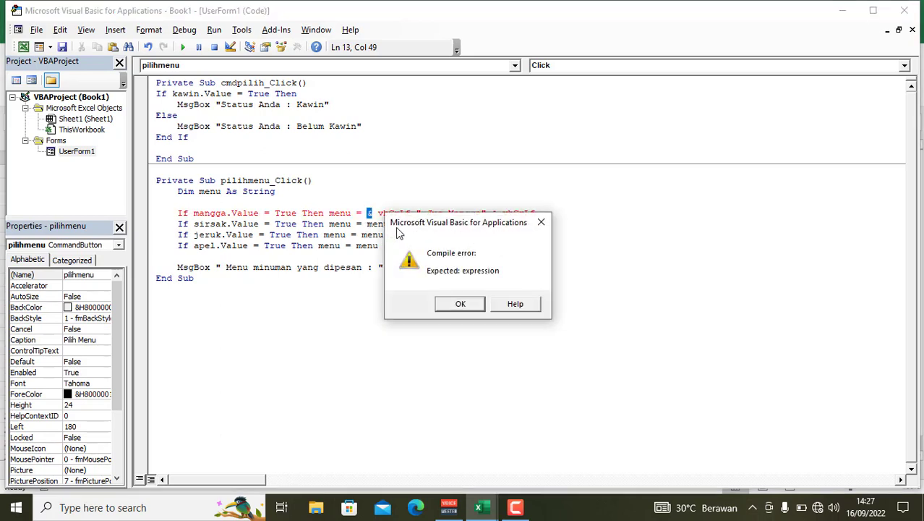
{"action": "left_click", "coordinate": [461, 303]}
{"action": "left_click", "coordinate": [377, 213]}
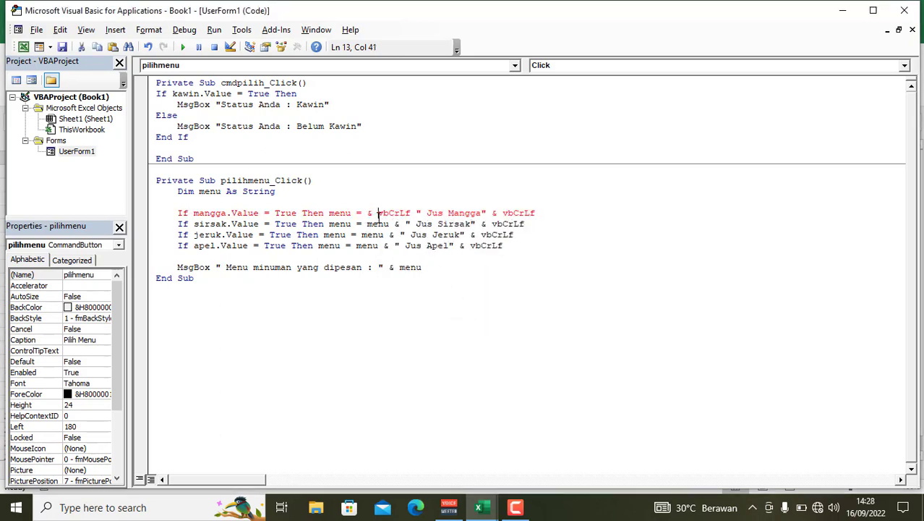
{"action": "key", "text": "BackSpace"}
{"action": "key", "text": "BackSpace"}
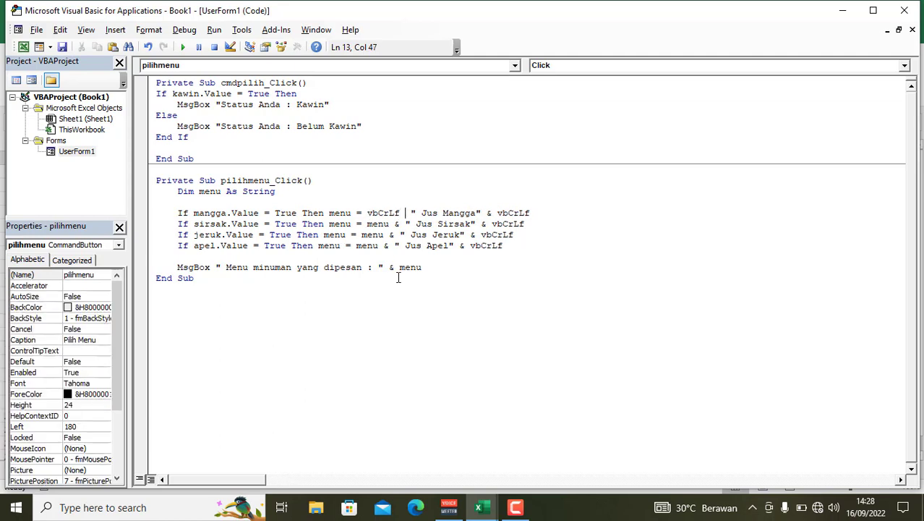
{"action": "type", "text": "&"}
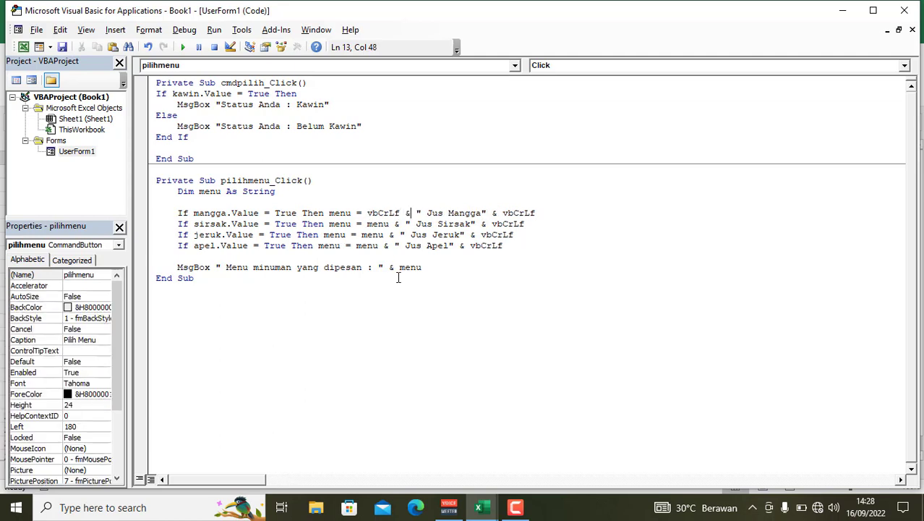
{"action": "left_click", "coordinate": [525, 324]}
{"action": "key", "text": "ctrl+s"}
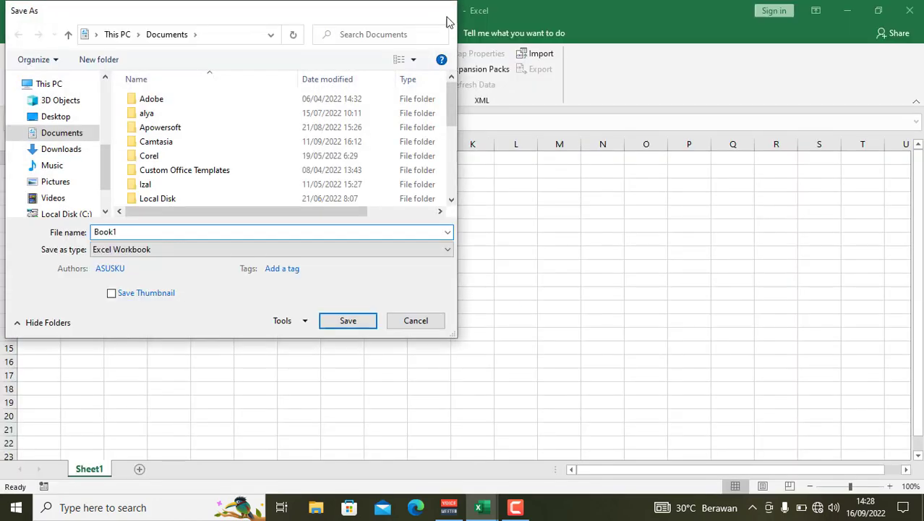
{"action": "left_click", "coordinate": [447, 17]}
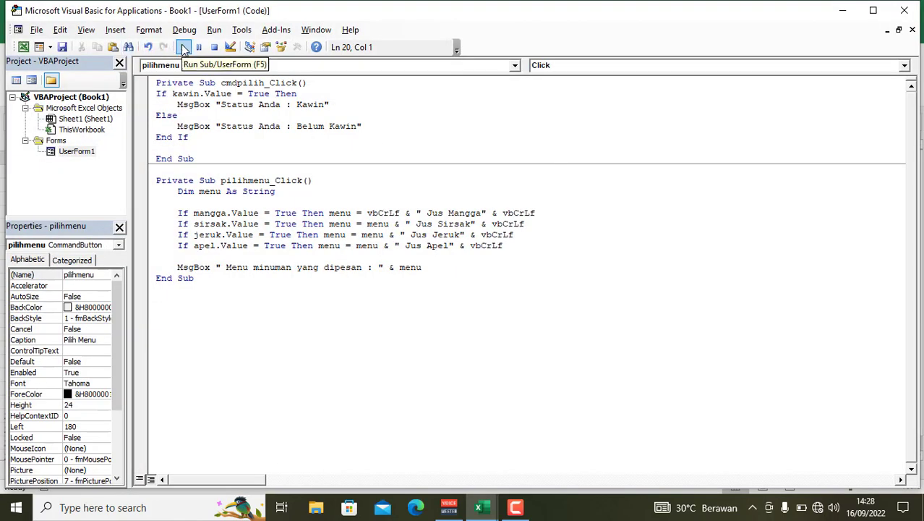
Run the form with all four juices ticked and confirm Pilih Menu lists each on its own line.
{"action": "left_click", "coordinate": [184, 47]}
{"action": "left_click", "coordinate": [382, 245]}
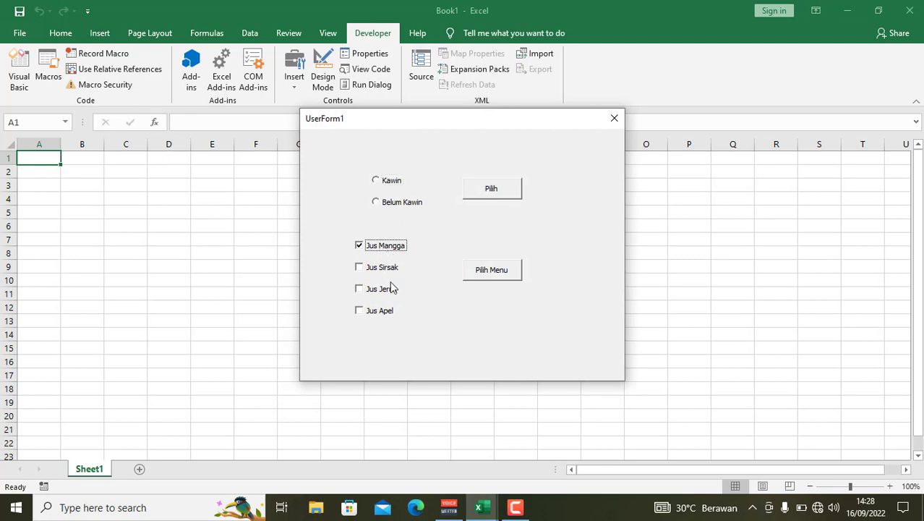
{"action": "left_click", "coordinate": [391, 269]}
{"action": "left_click", "coordinate": [387, 289]}
{"action": "left_click", "coordinate": [387, 310]}
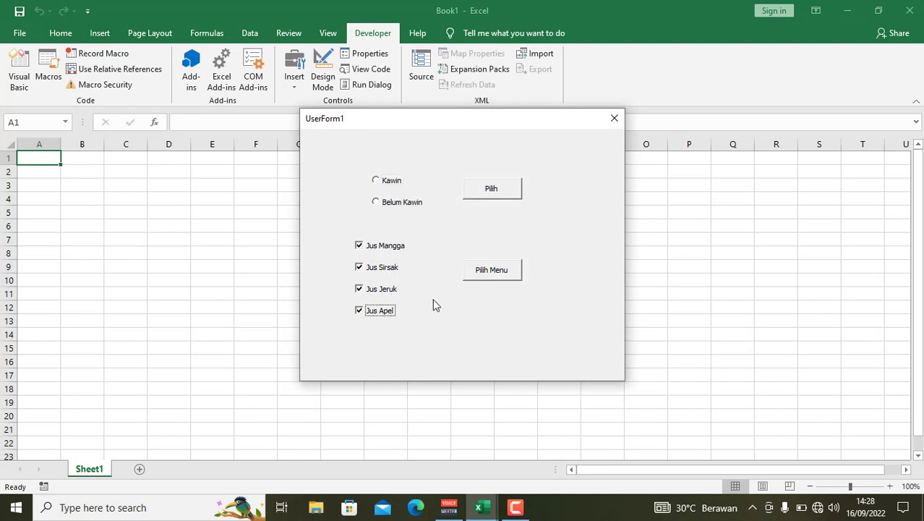
{"action": "left_click", "coordinate": [477, 276]}
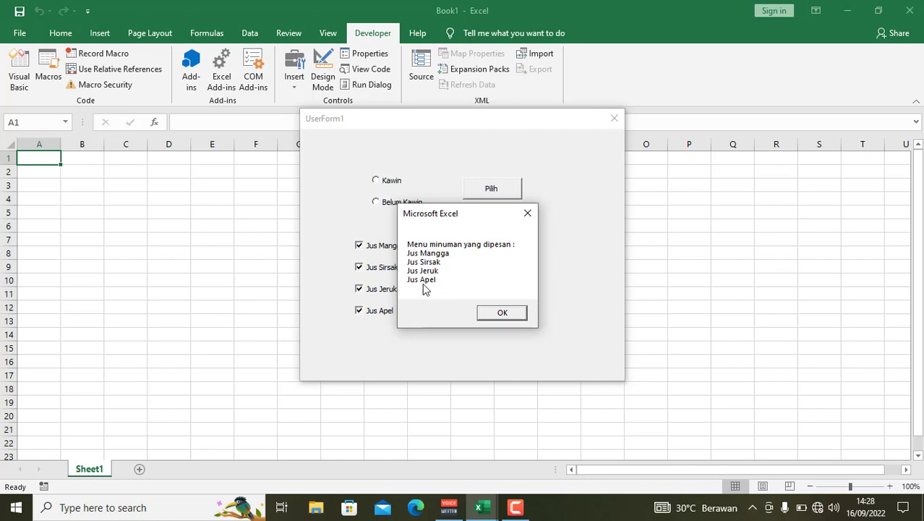
{"action": "left_click", "coordinate": [504, 312]}
{"action": "left_click", "coordinate": [614, 117]}
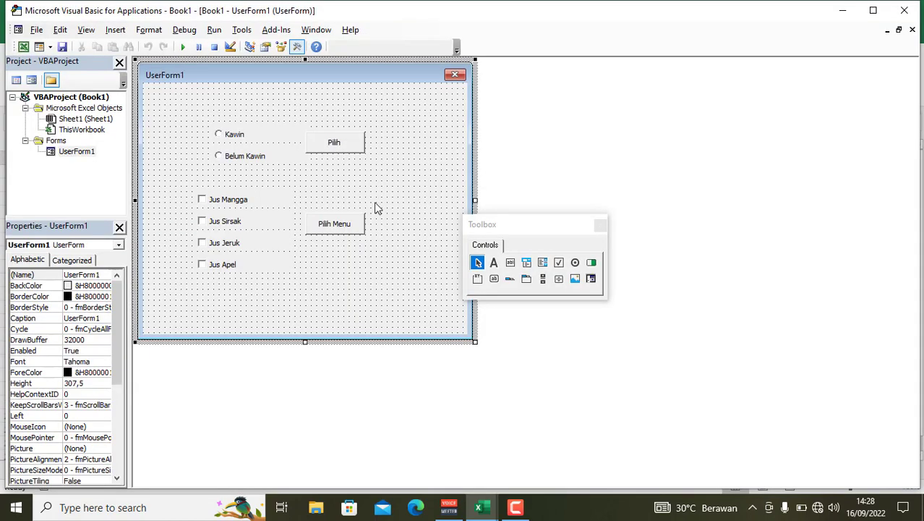
Open pilihmenu_Click and highlight the Mangga line's Value check, assignment and trailing vbCrLf.
{"action": "double_click", "coordinate": [338, 221]}
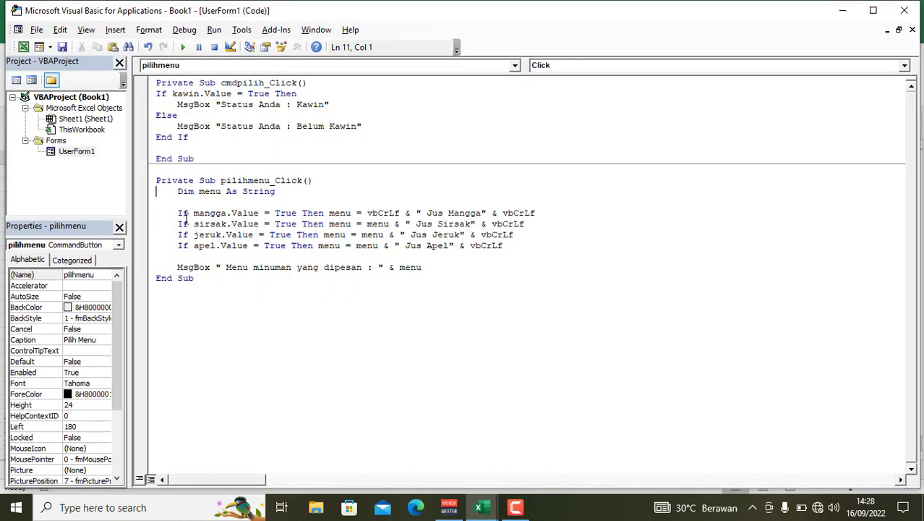
{"action": "mouse_move", "coordinate": [173, 213]}
{"action": "left_mouse_down"}
{"action": "mouse_move", "coordinate": [509, 230]}
{"action": "mouse_move", "coordinate": [514, 246]}
{"action": "left_mouse_up"}
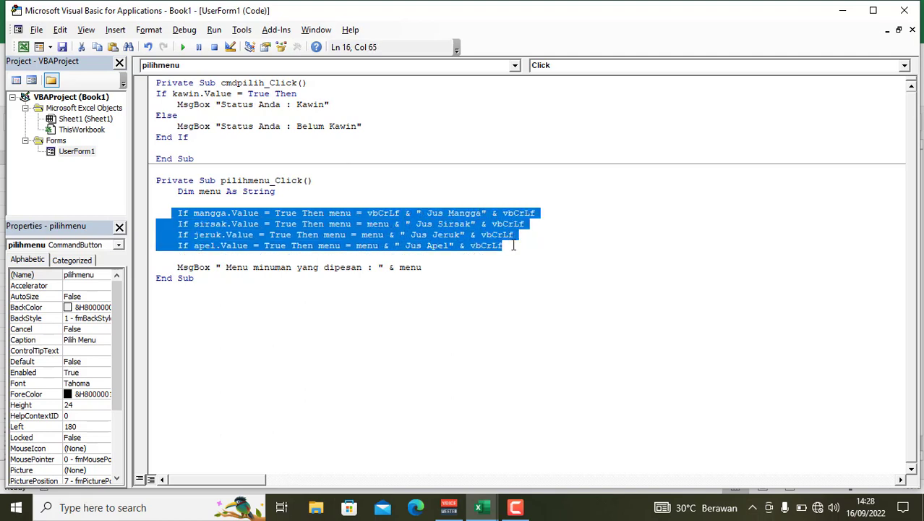
{"action": "left_click", "coordinate": [503, 266]}
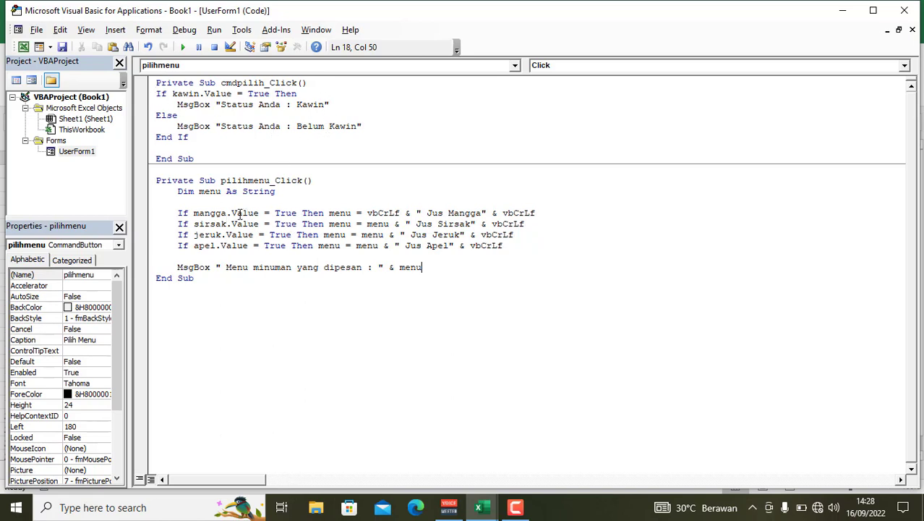
{"action": "left_click_drag", "start_coordinate": [259, 213], "coordinate": [232, 213]}
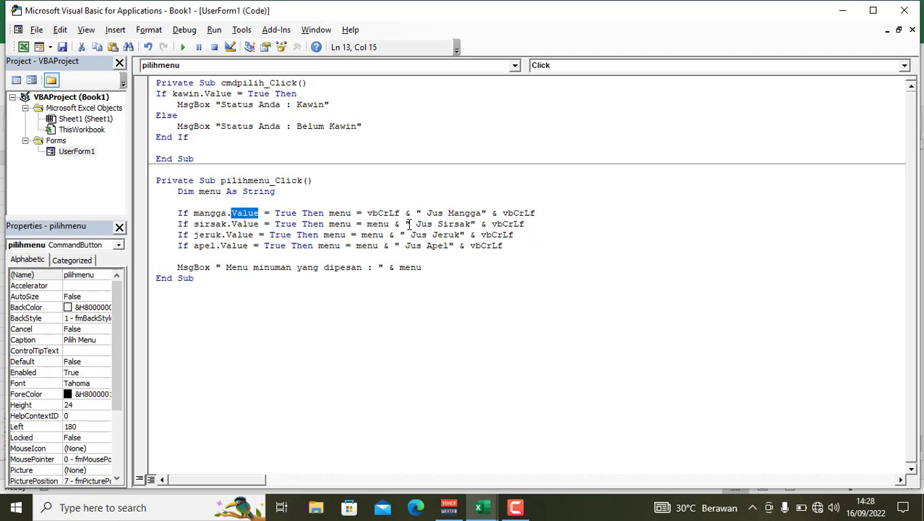
{"action": "left_click_drag", "start_coordinate": [329, 213], "coordinate": [539, 214]}
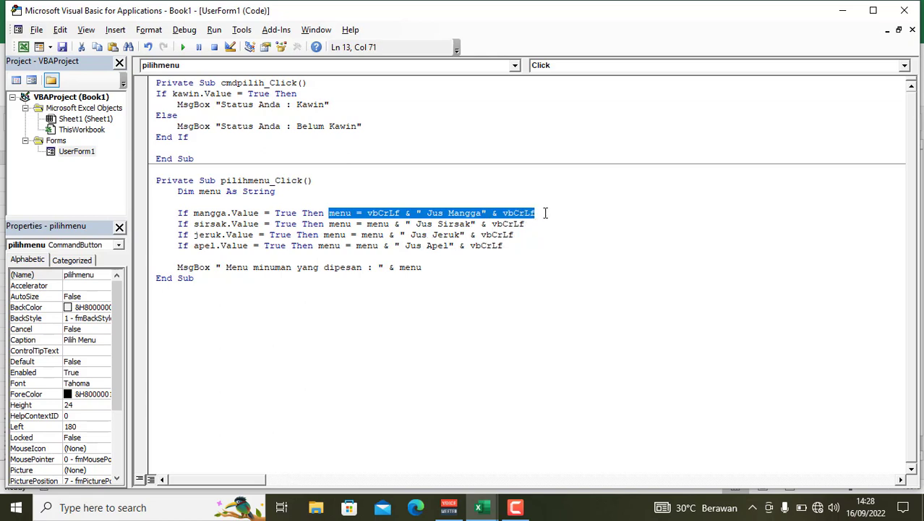
{"action": "left_click", "coordinate": [544, 213]}
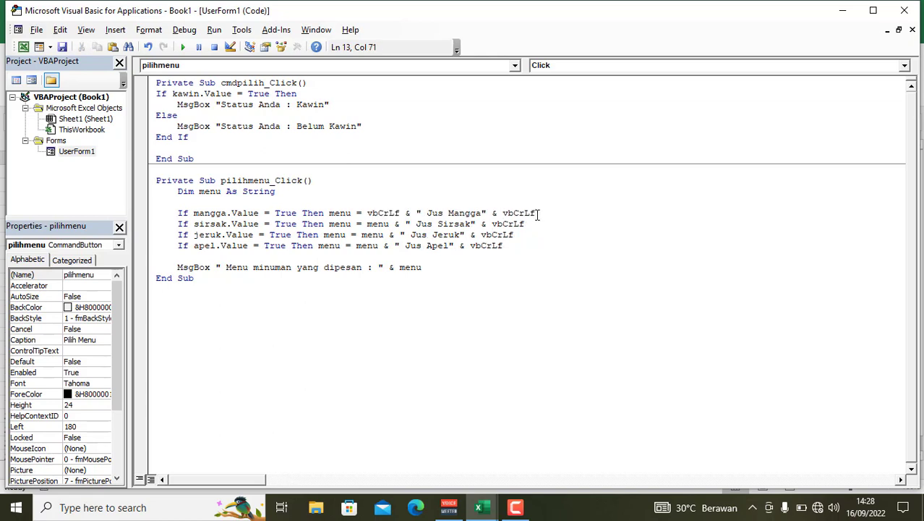
{"action": "mouse_move", "coordinate": [539, 214]}
{"action": "left_mouse_down"}
{"action": "mouse_move", "coordinate": [505, 215]}
{"action": "mouse_move", "coordinate": [487, 230]}
{"action": "left_mouse_up"}
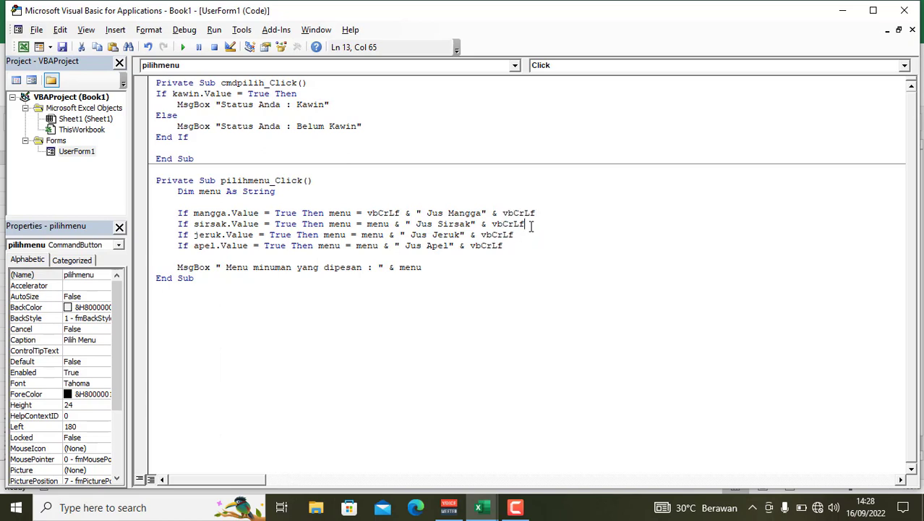